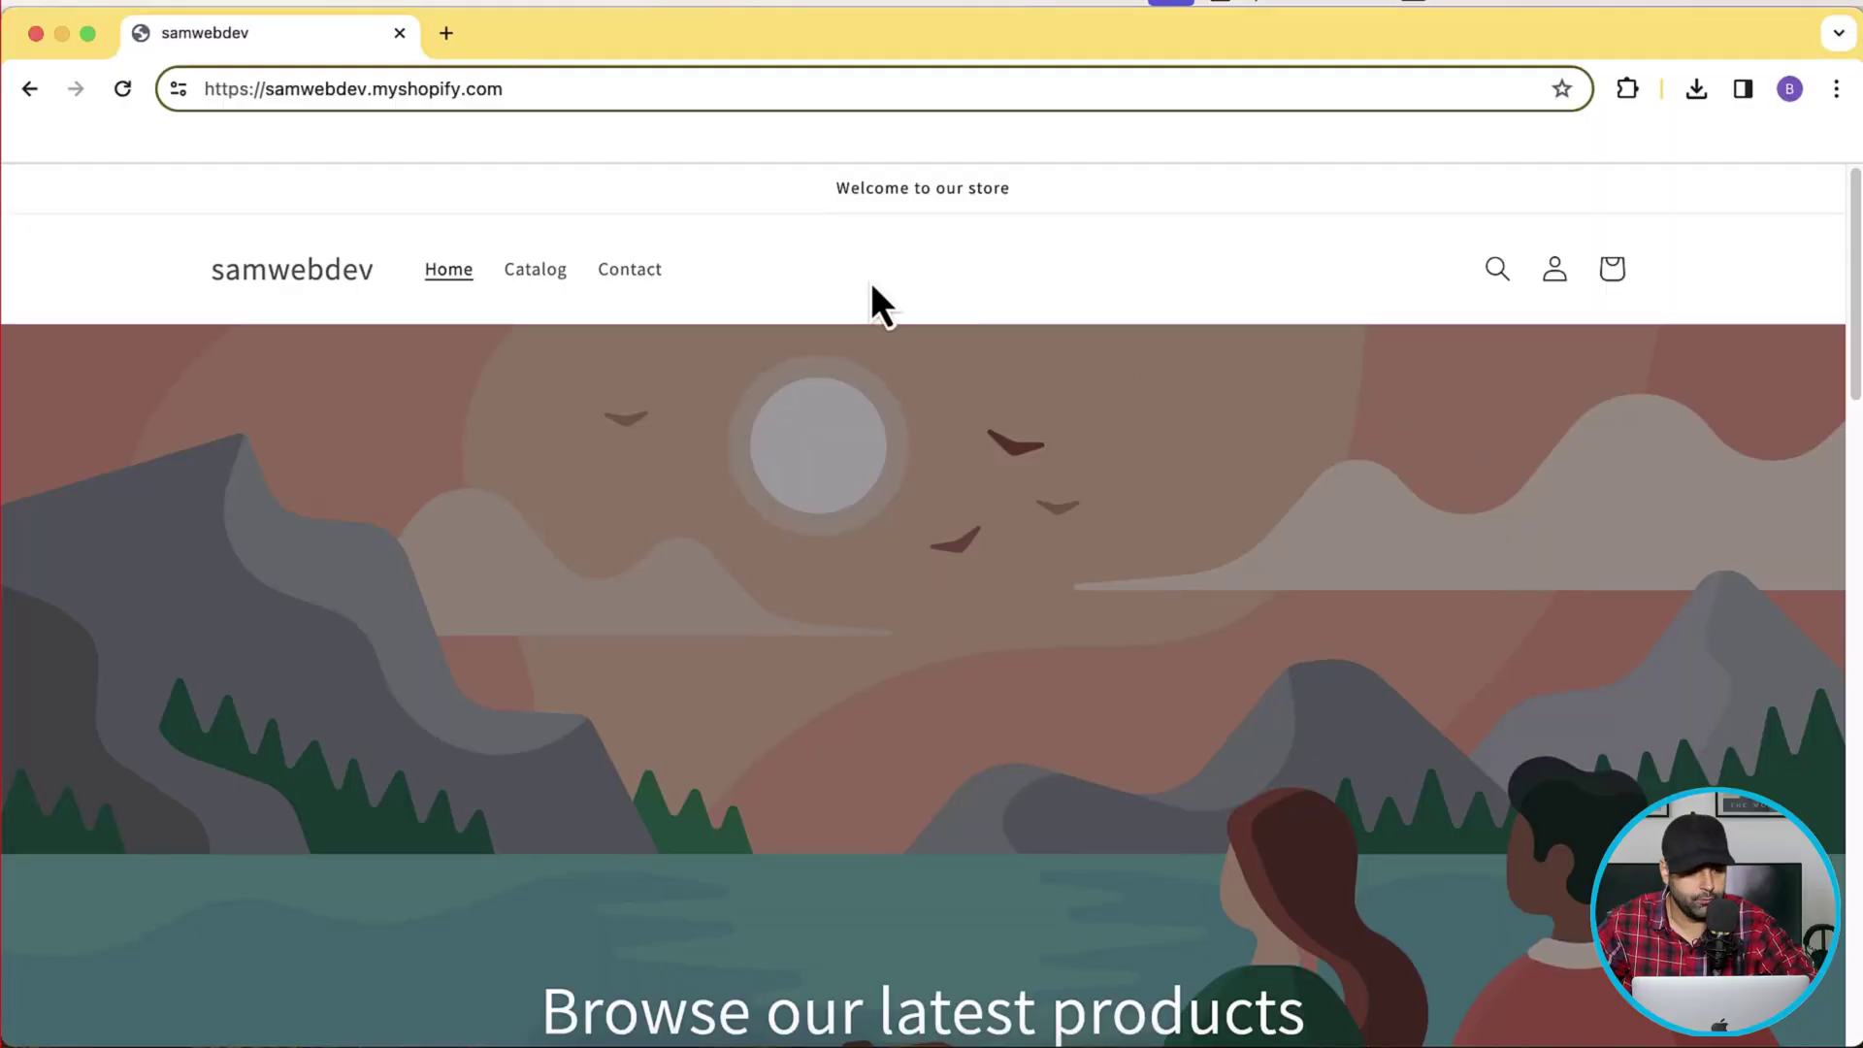
Open the store's /admin page in a new tab using the storefront address.
key("super+a")
key("super+c")
key("super+t")
key("super+v")
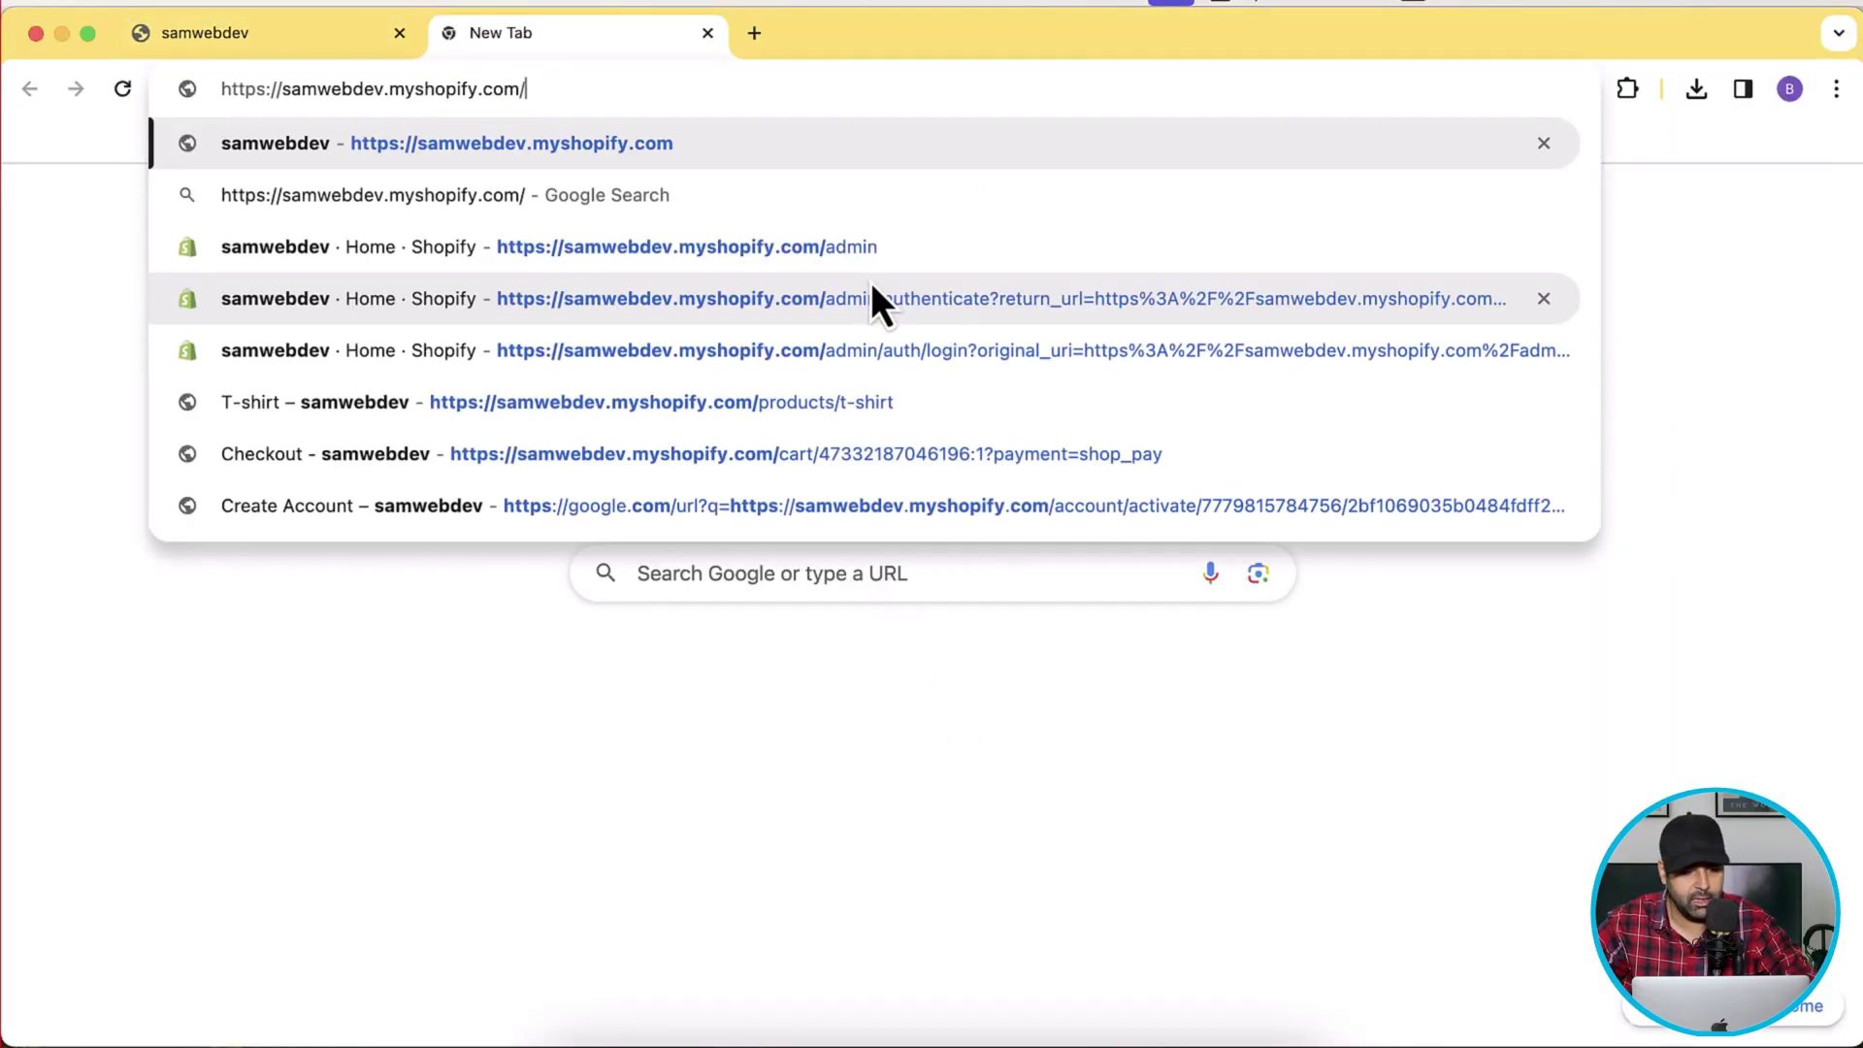
type("admin")
key("Return")
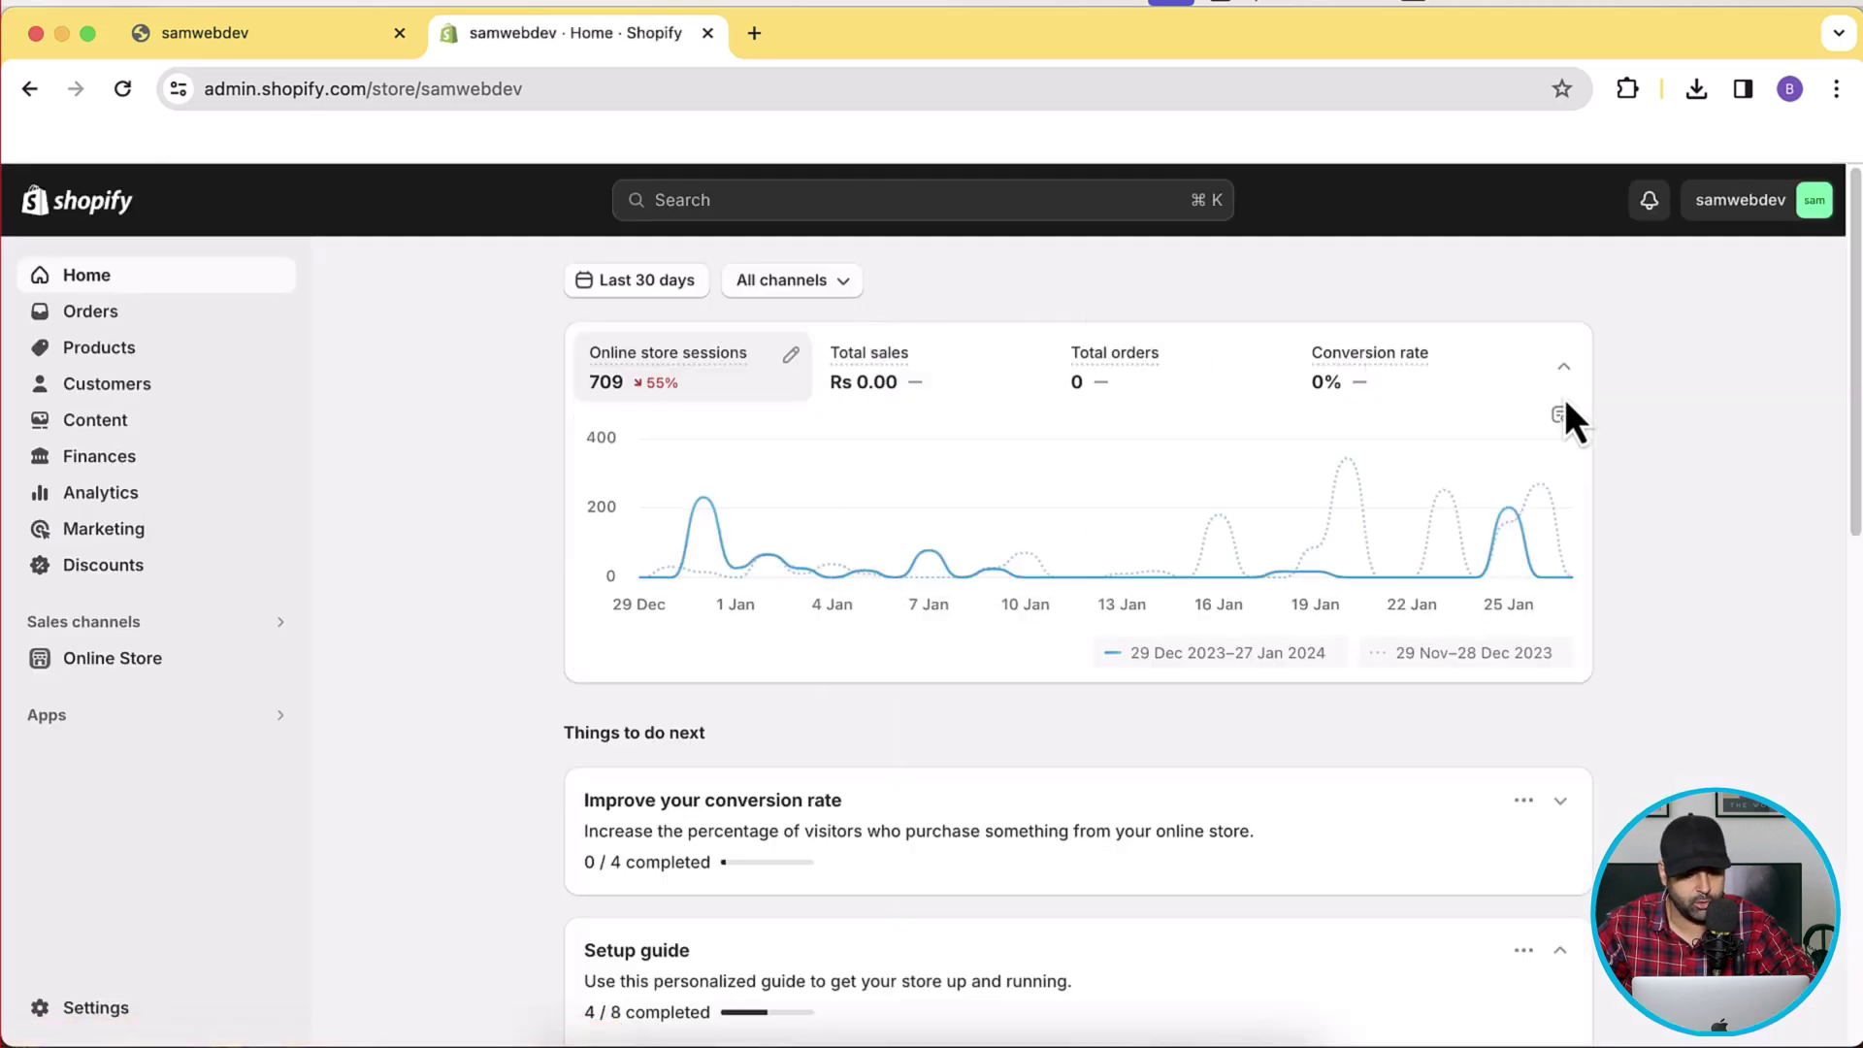
Create and save a manual collection titled 'Private Collection', then go to Online Store.
left_click(201, 357)
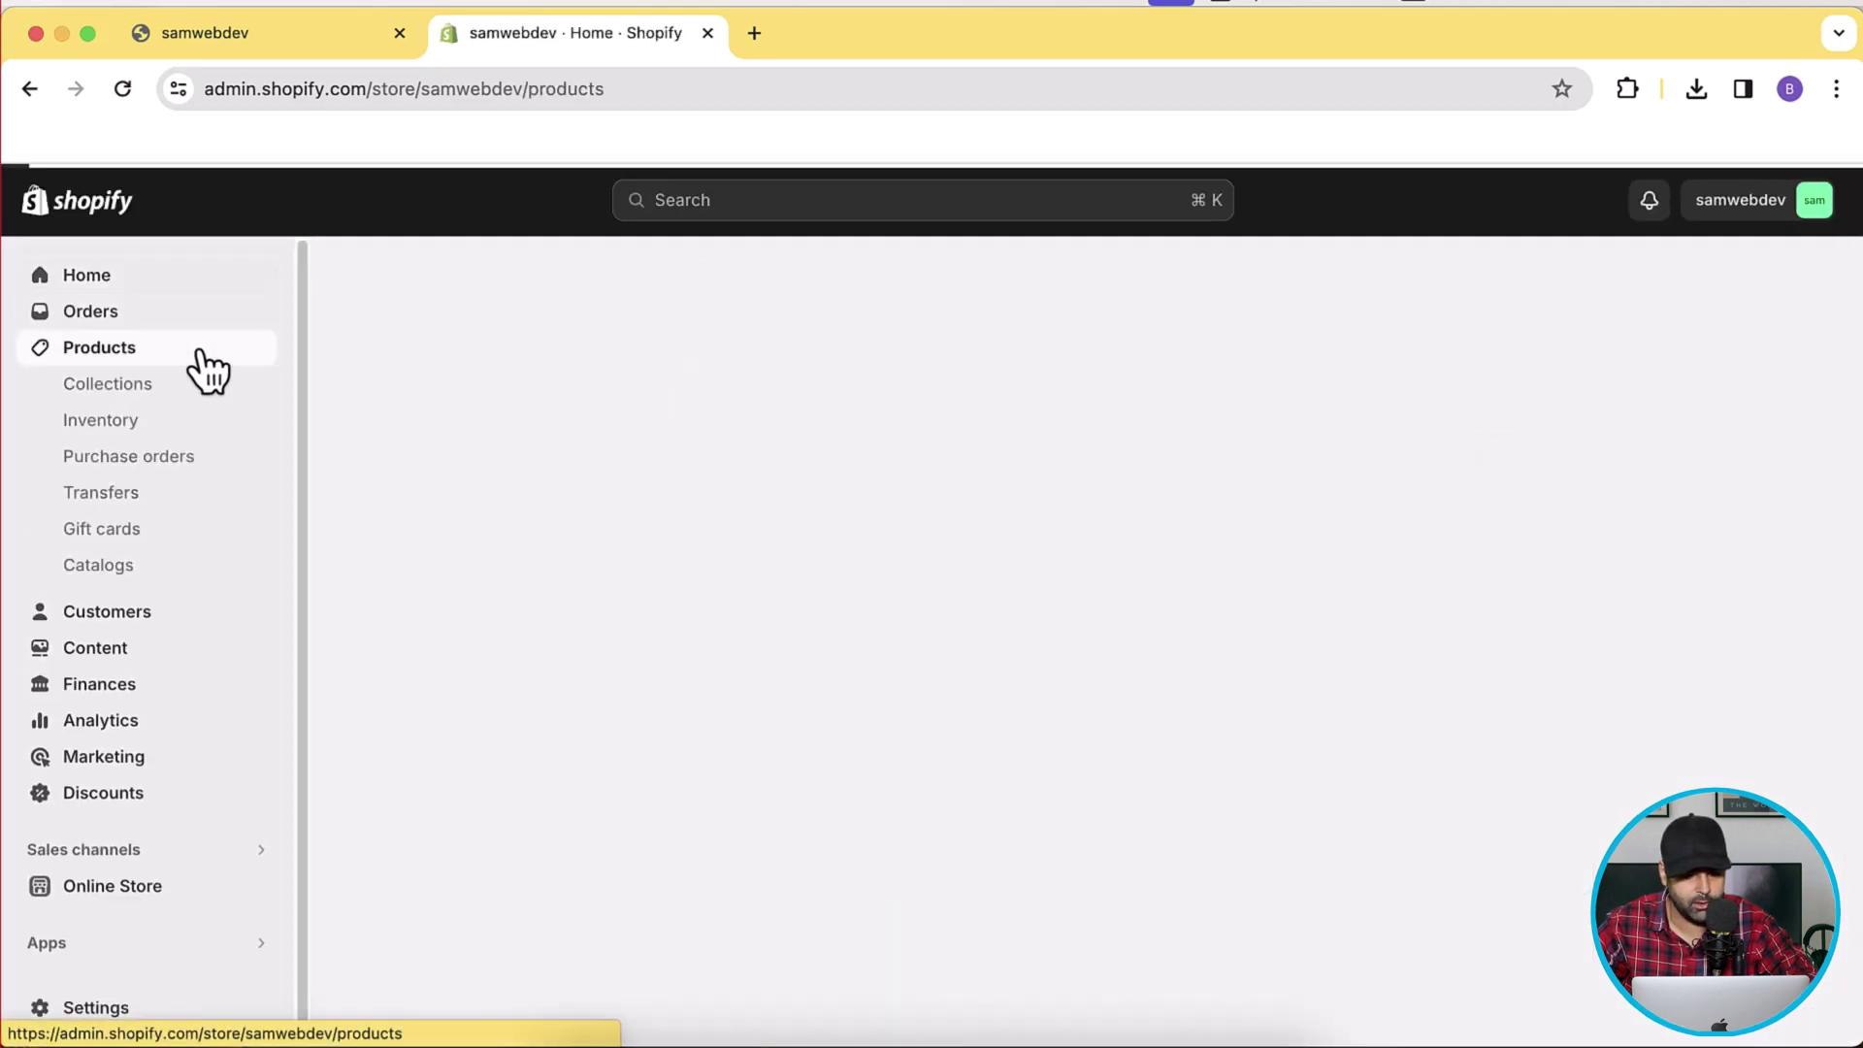
left_click(194, 397)
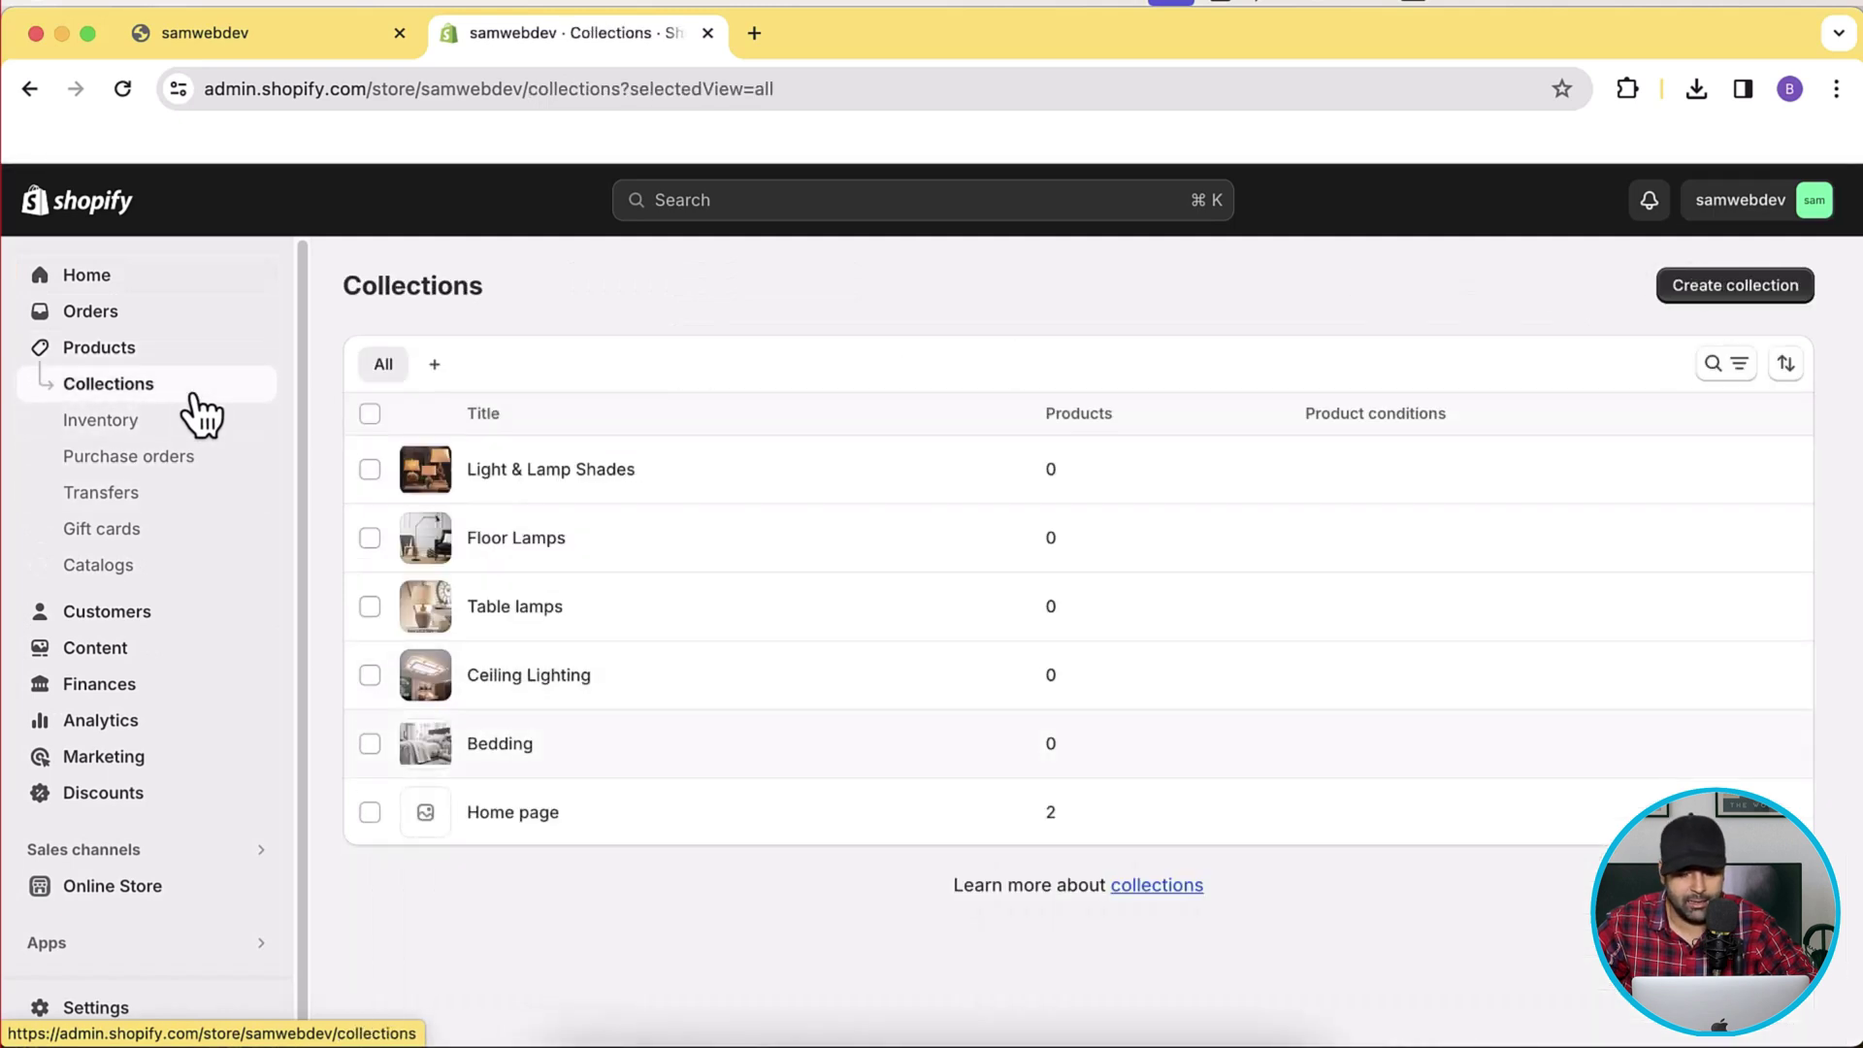
left_click(1736, 294)
left_click(1095, 407)
type("Private Collection")
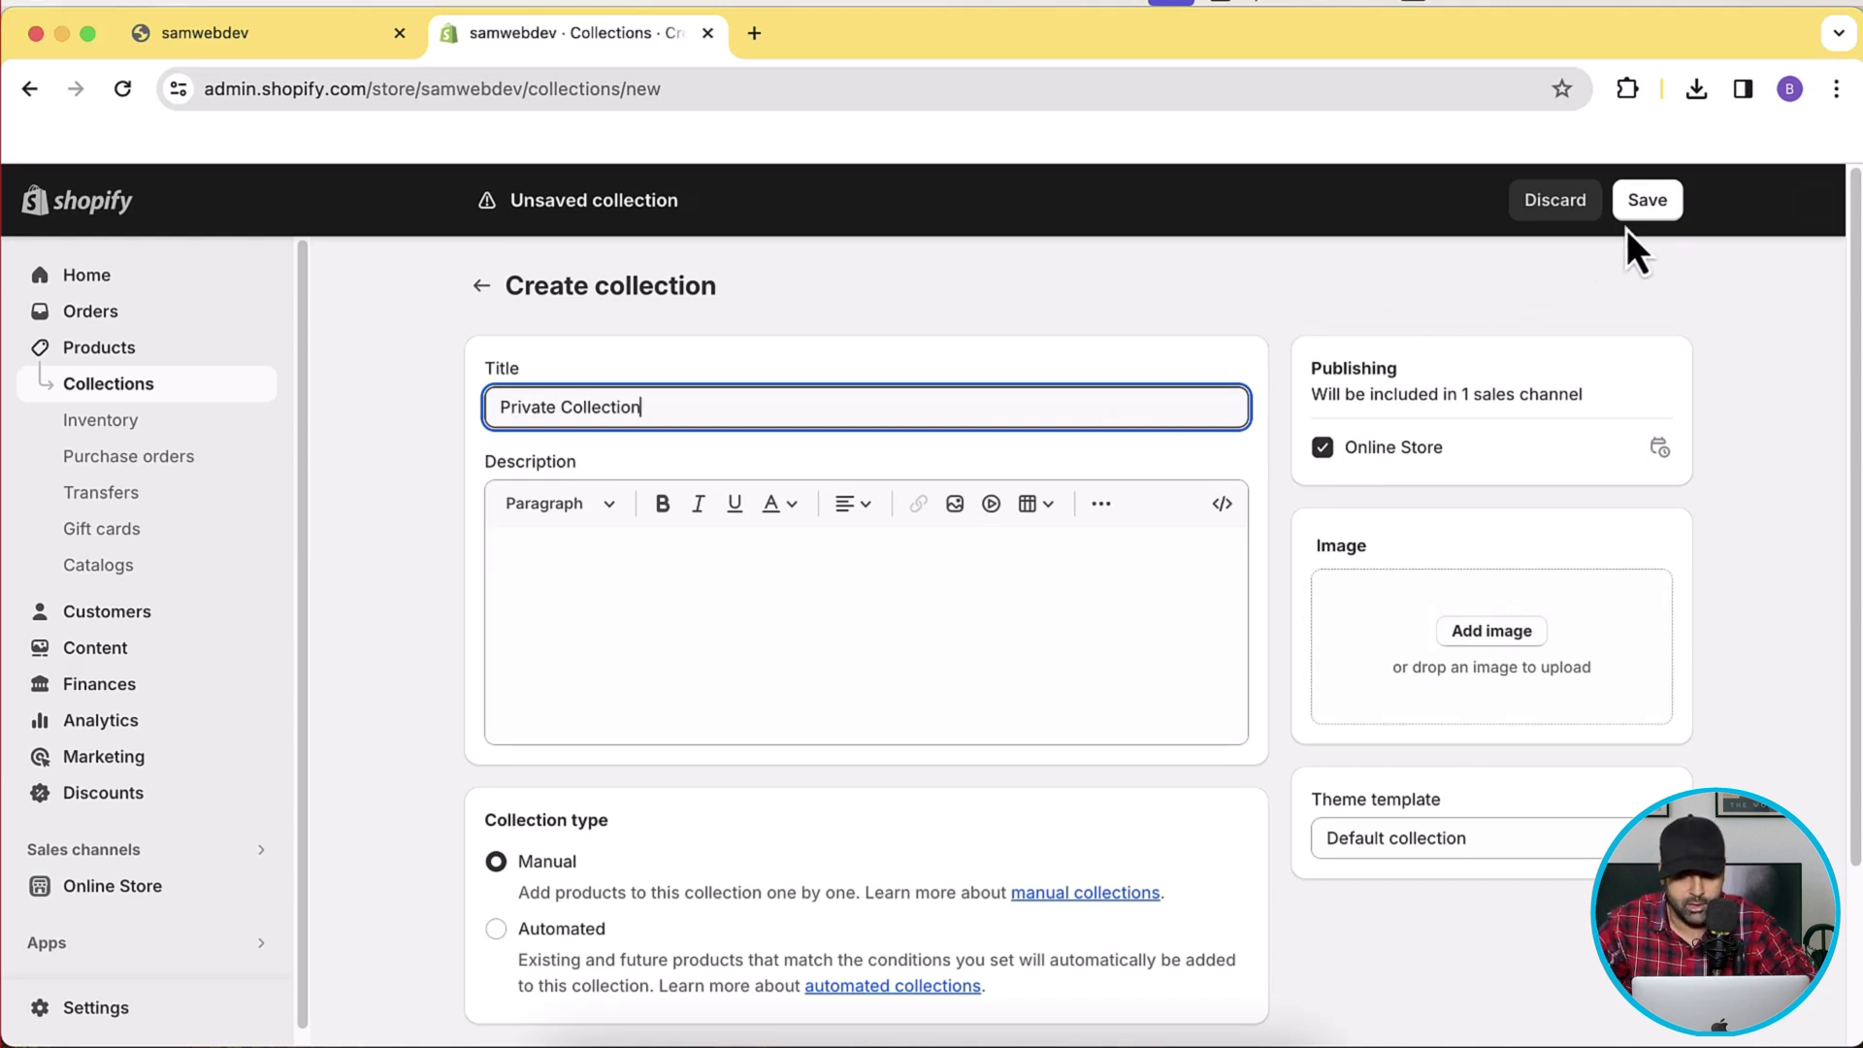
left_click(1656, 215)
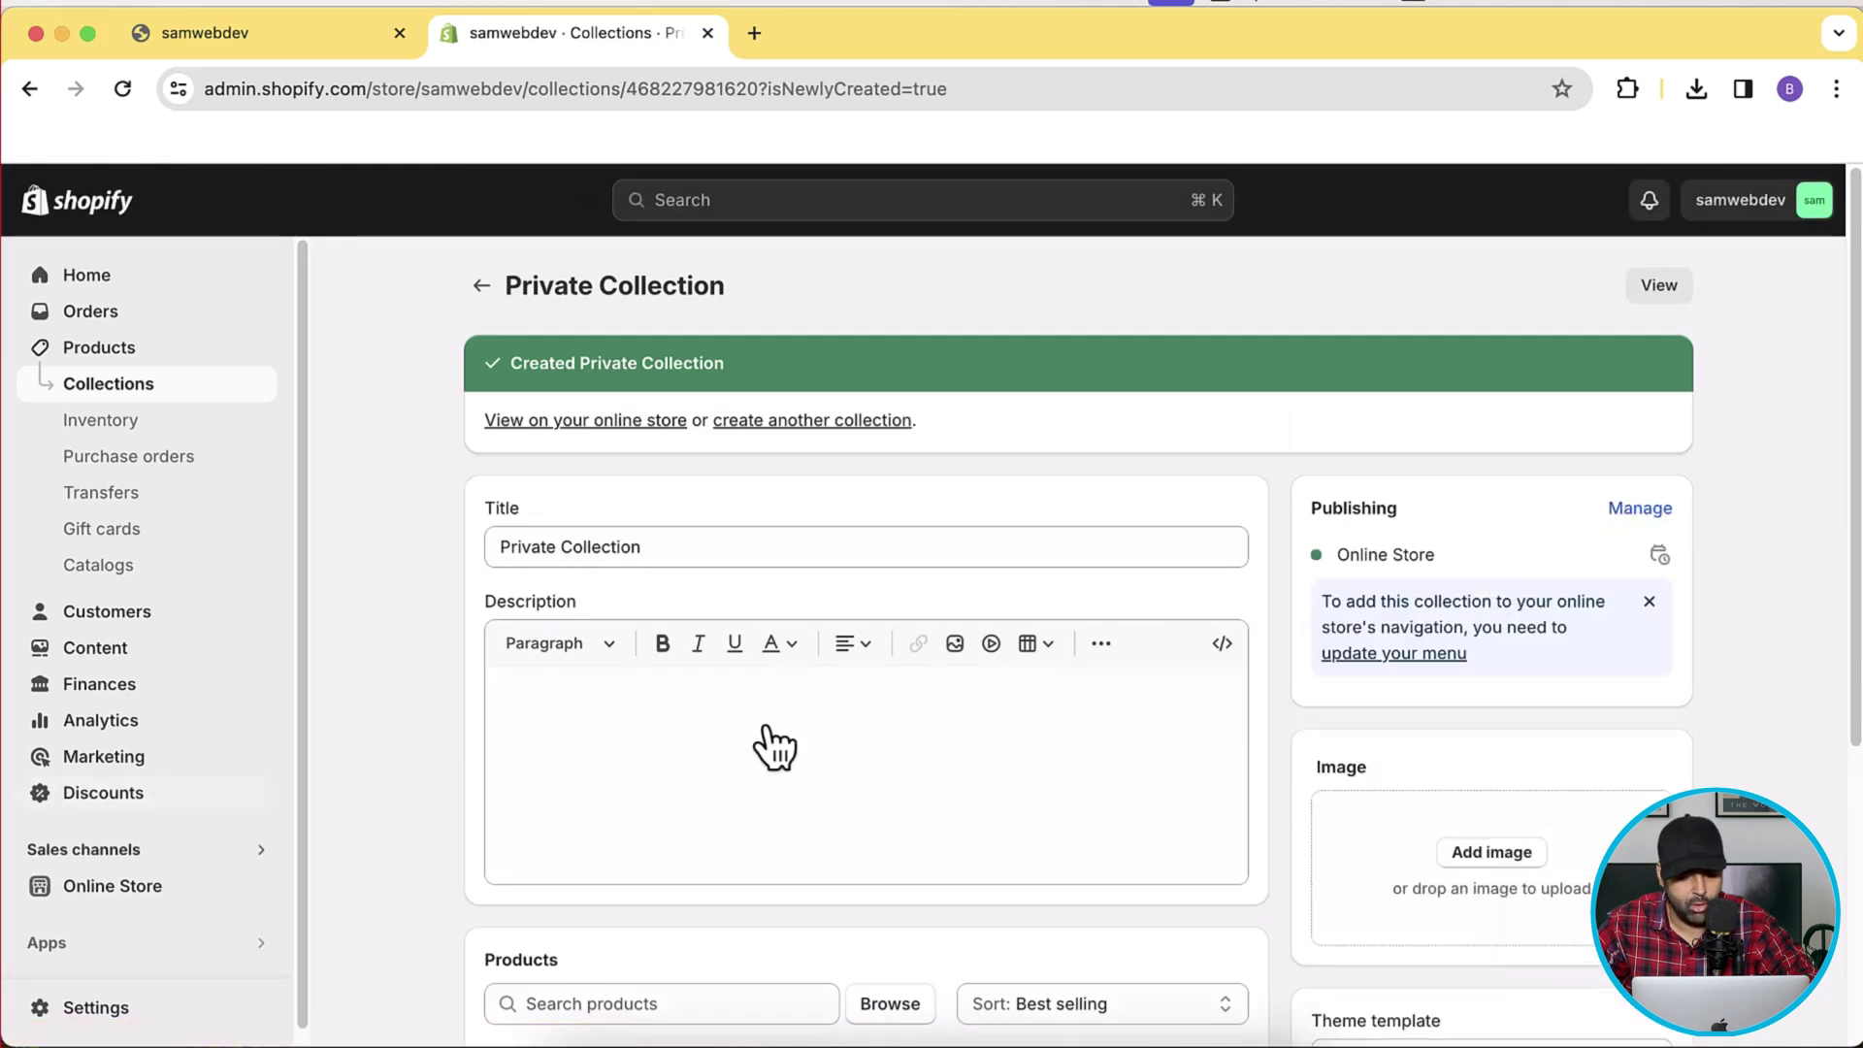
left_click(205, 886)
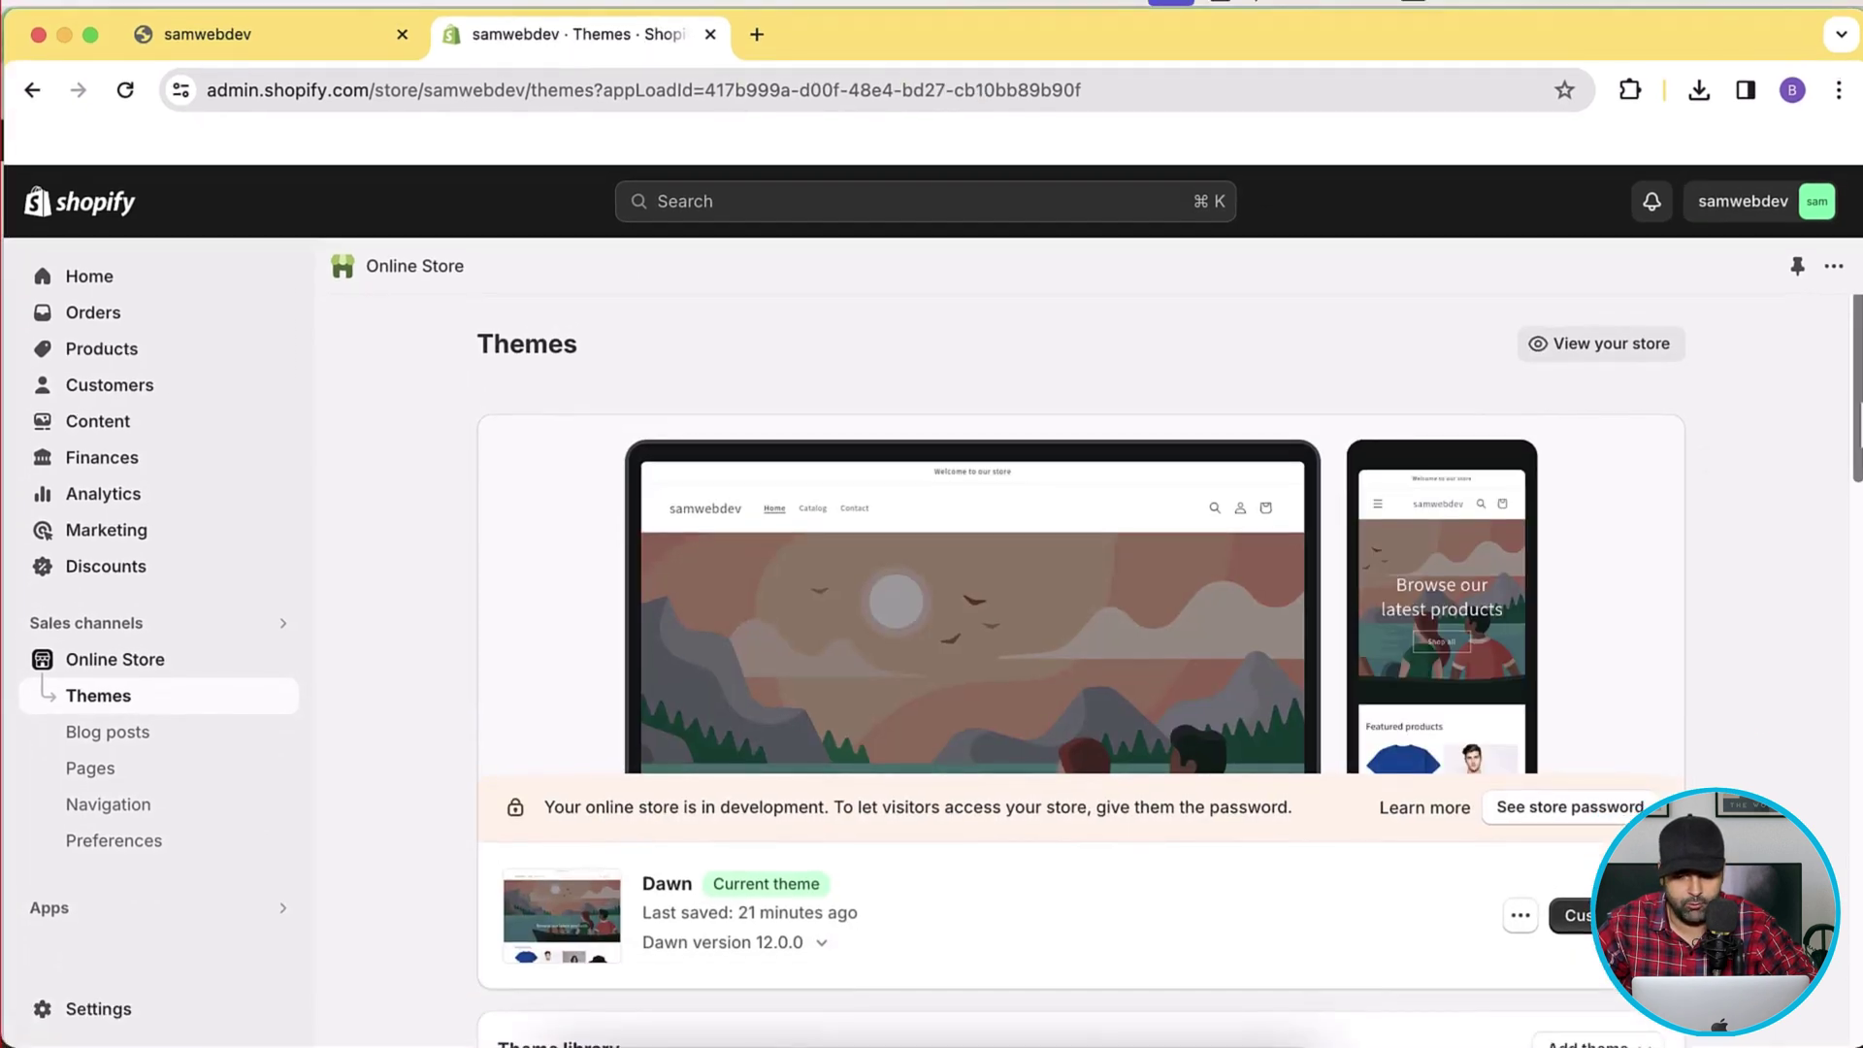
Open the code editor for the current Dawn theme.
scroll(1081, 583, "down", 5)
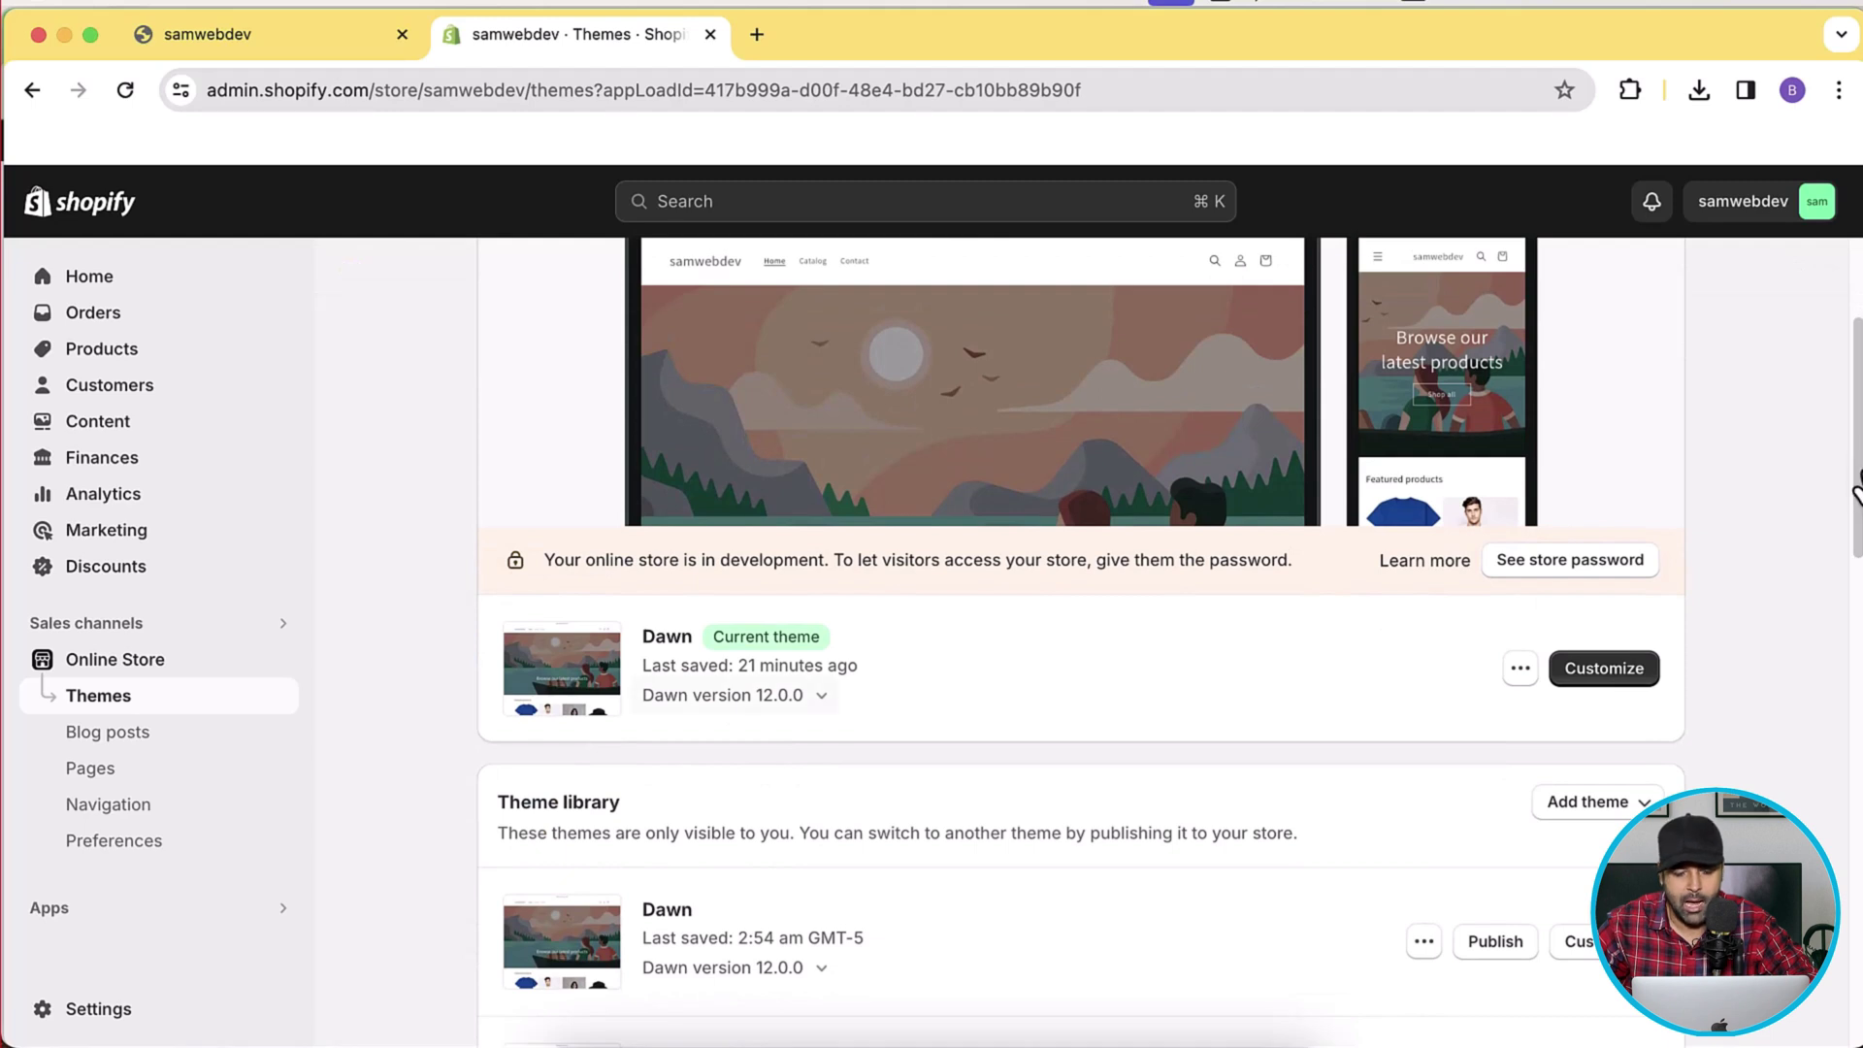
left_click(1521, 669)
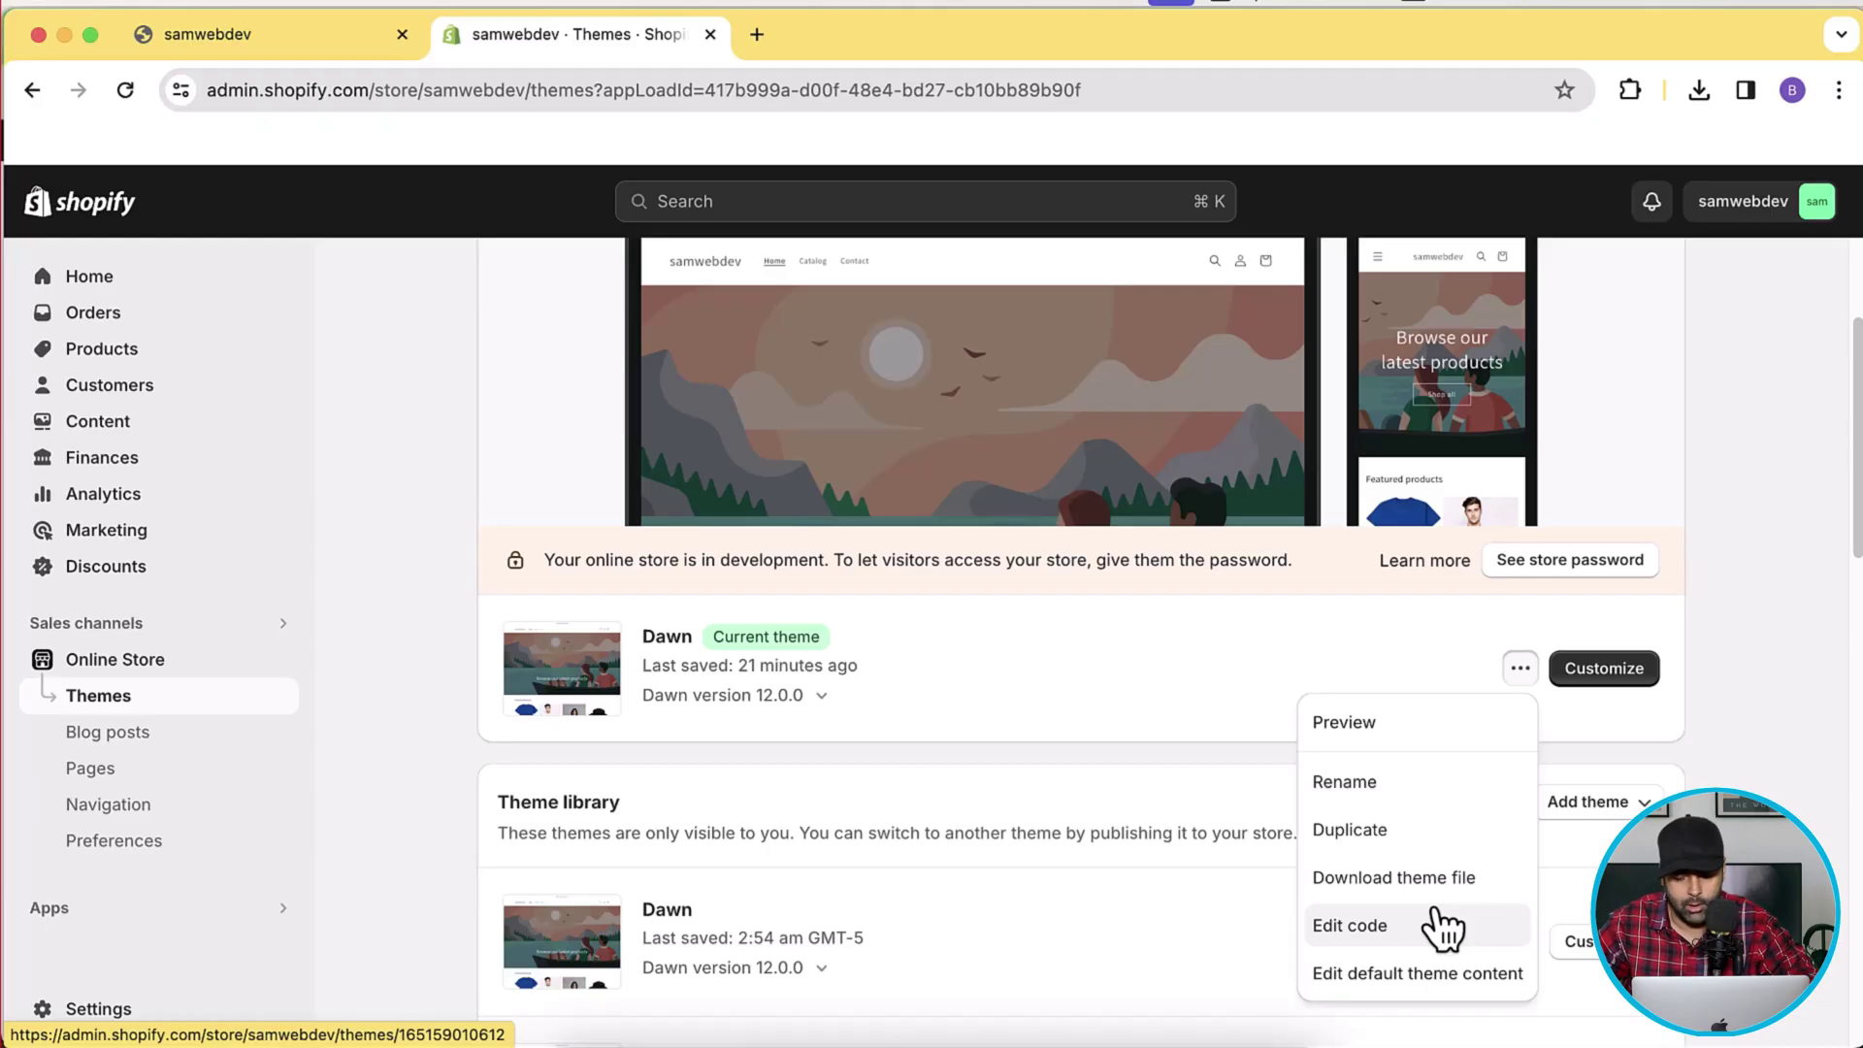
left_click(1443, 928)
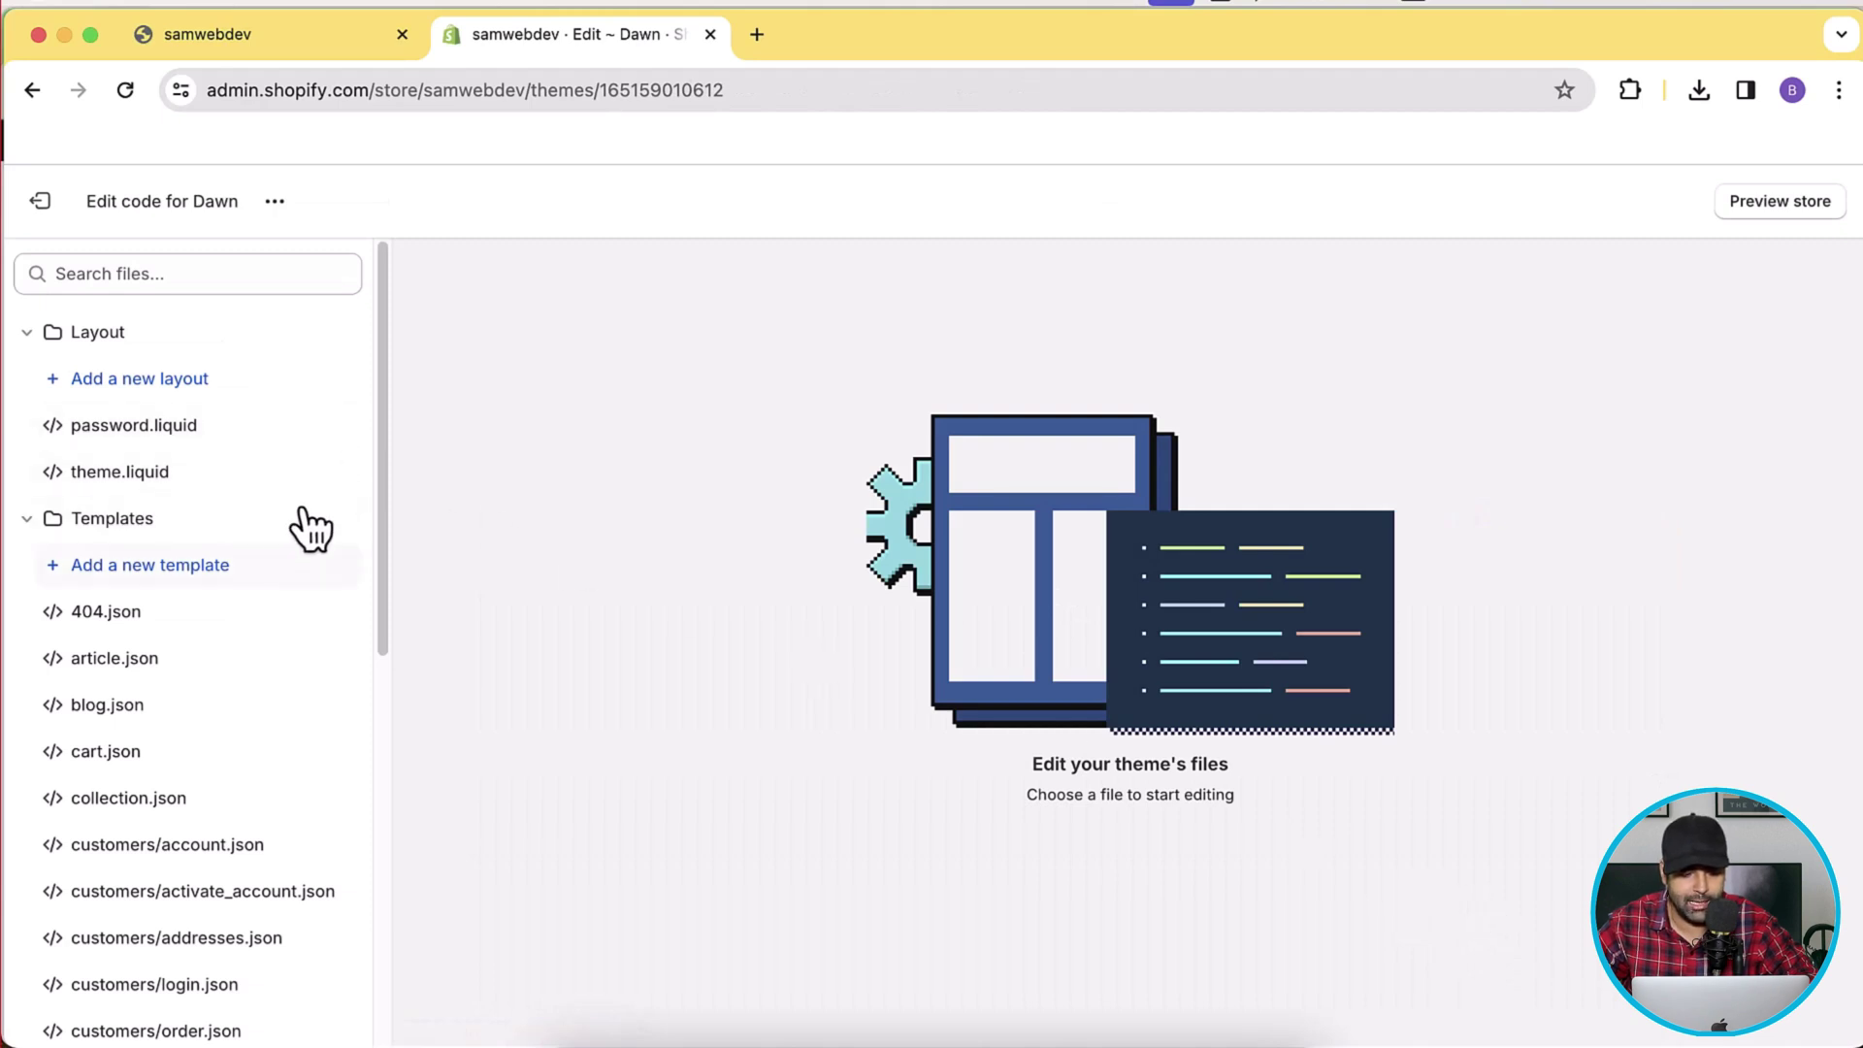
Create a Liquid collection template named 'private' (collection.private.liquid) in Dawn.
left_click(248, 566)
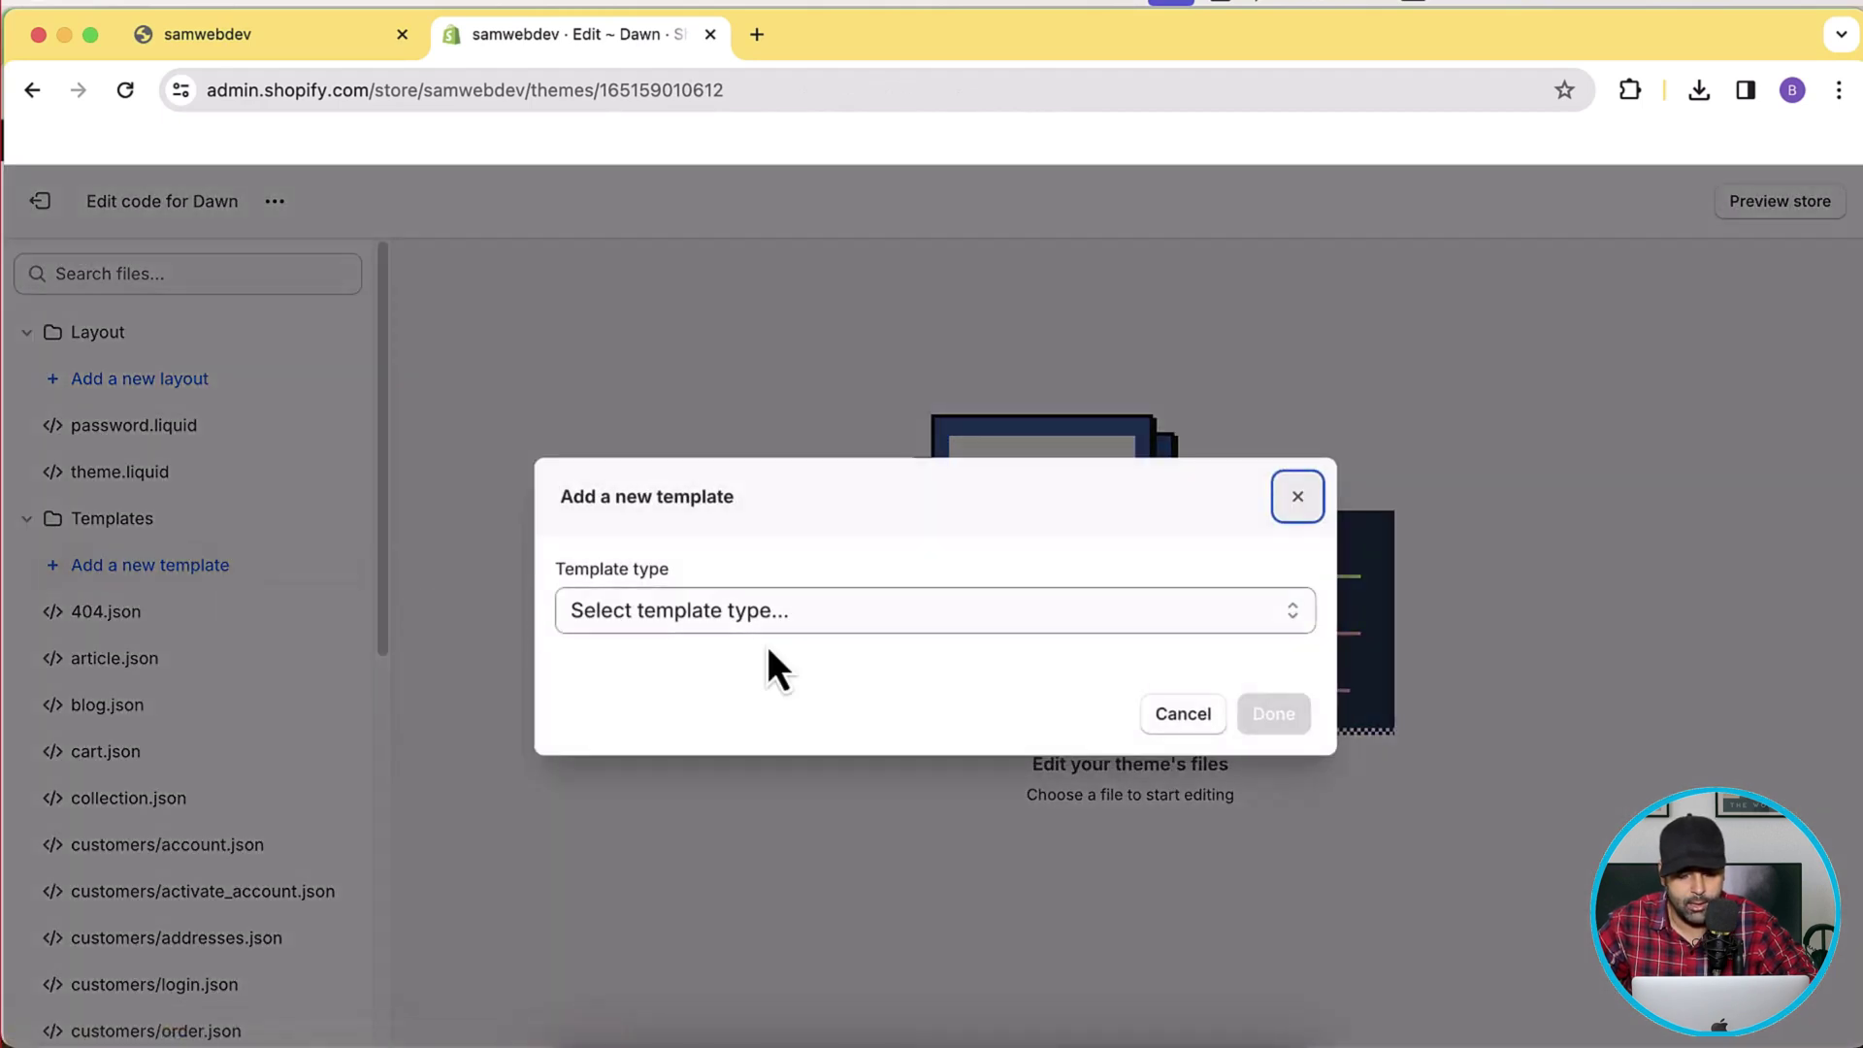
left_click(724, 608)
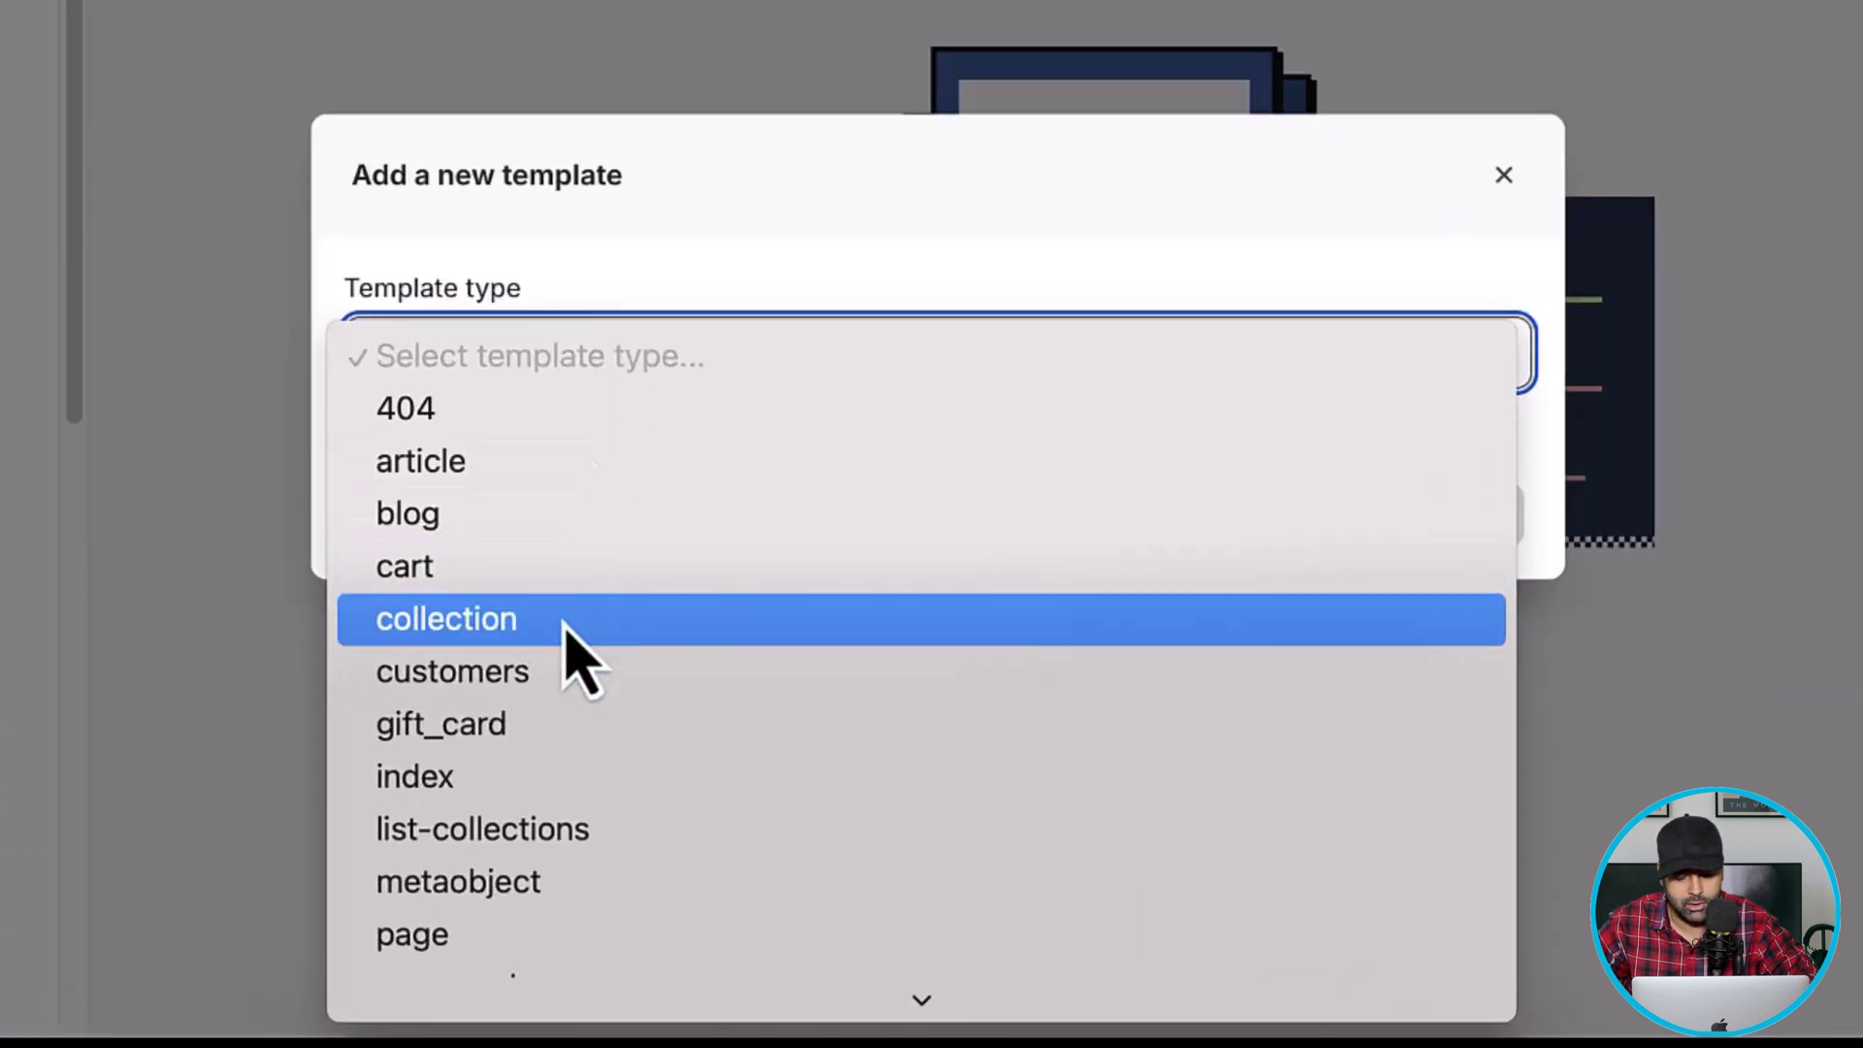
left_click(698, 782)
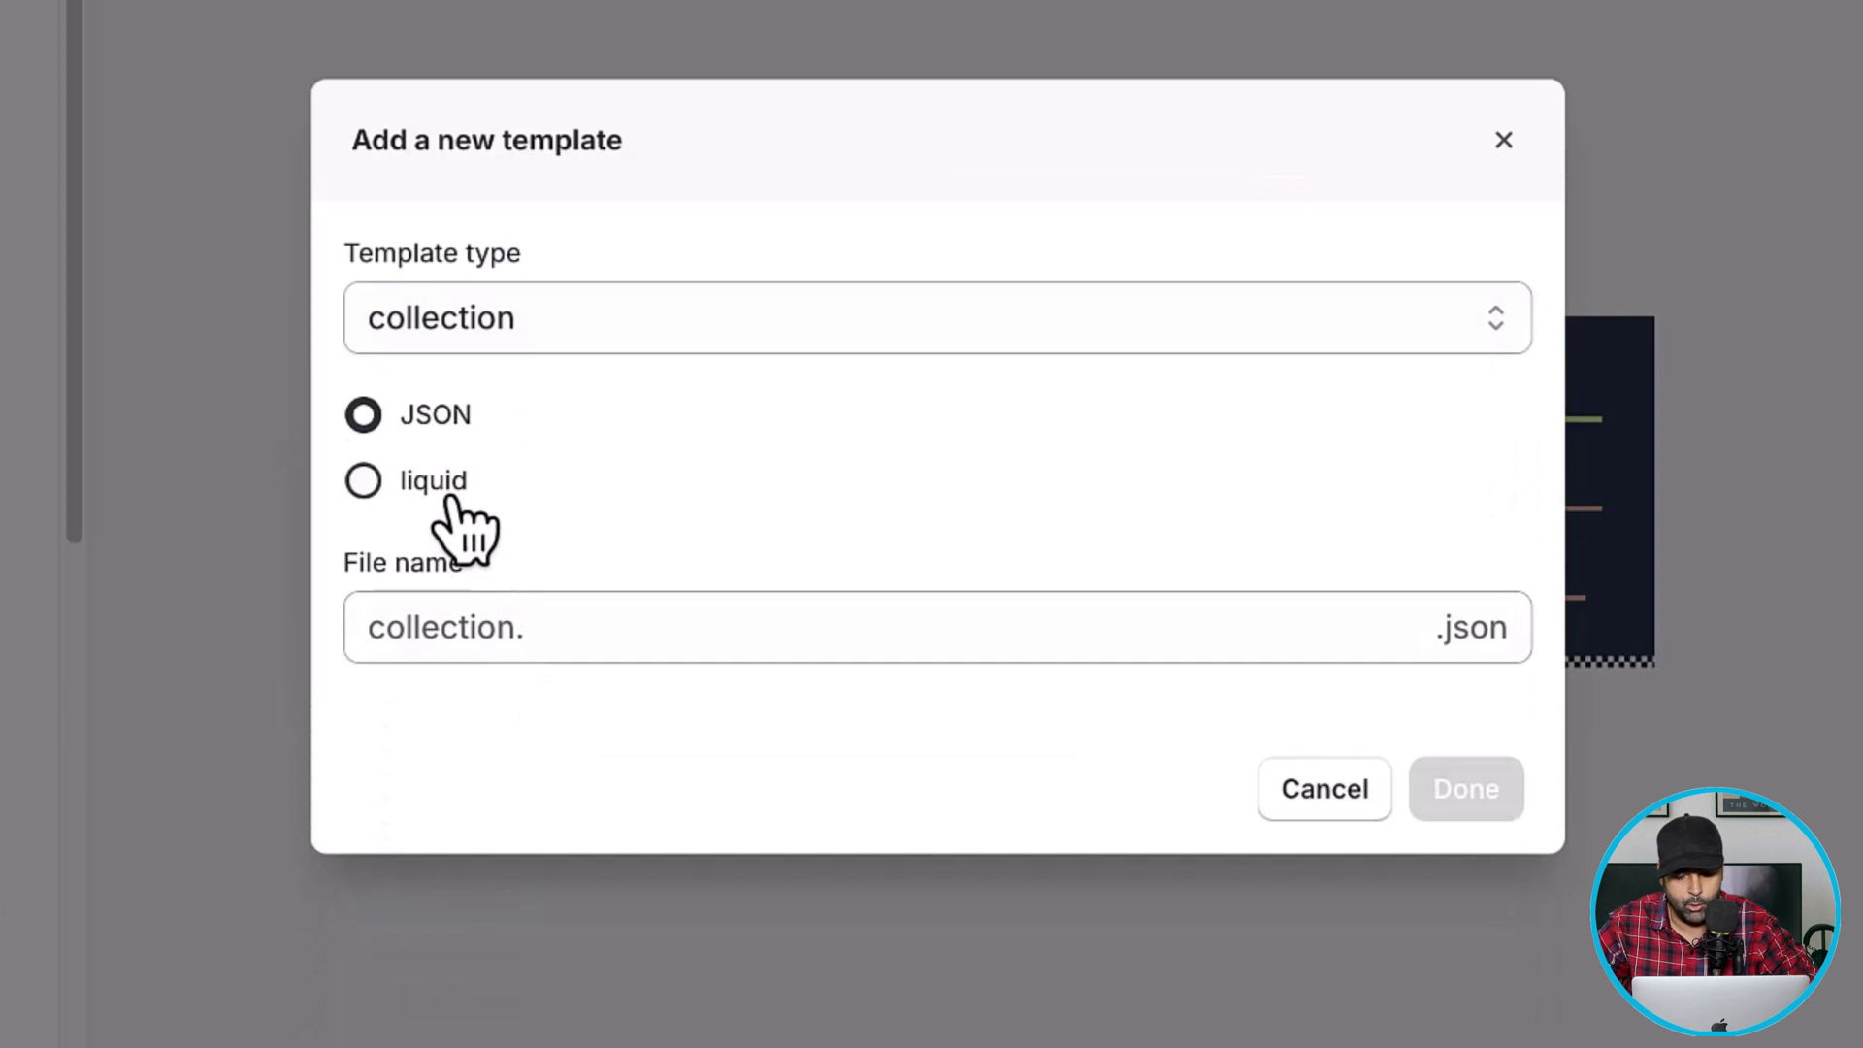
left_click(441, 487)
left_click(807, 632)
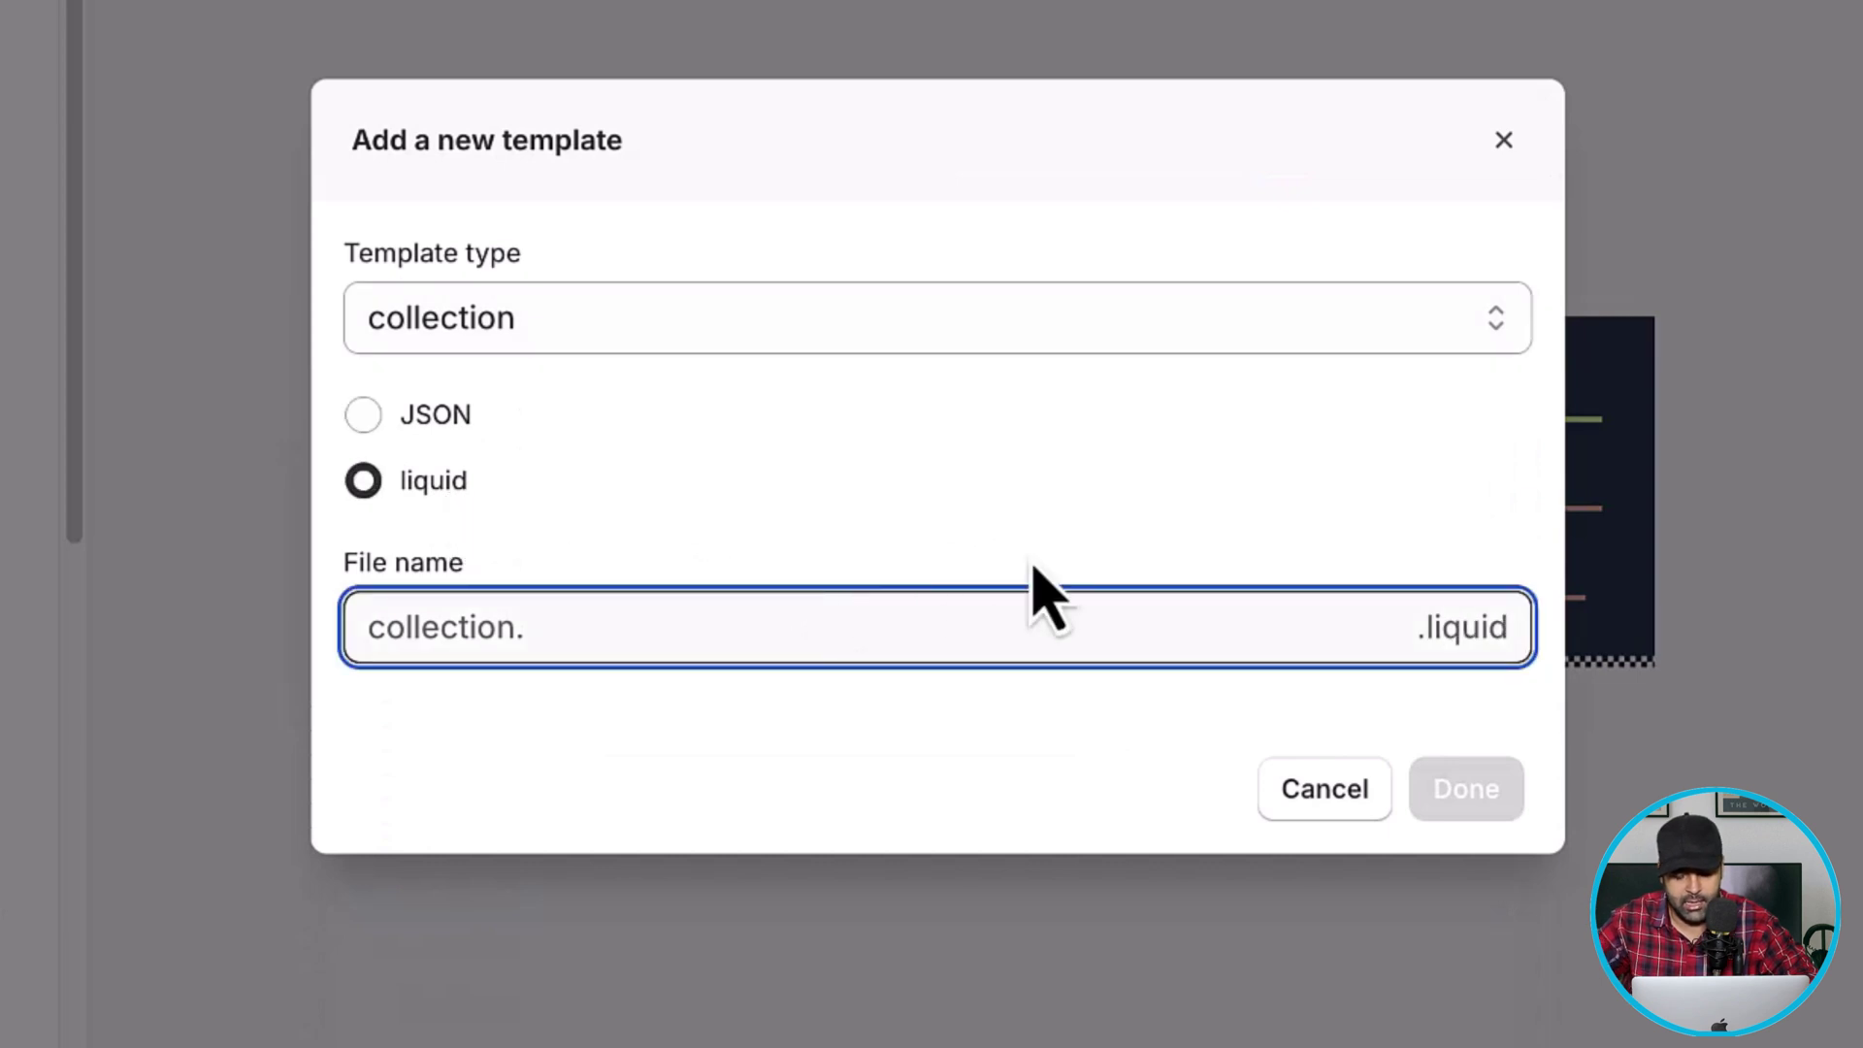
type("private")
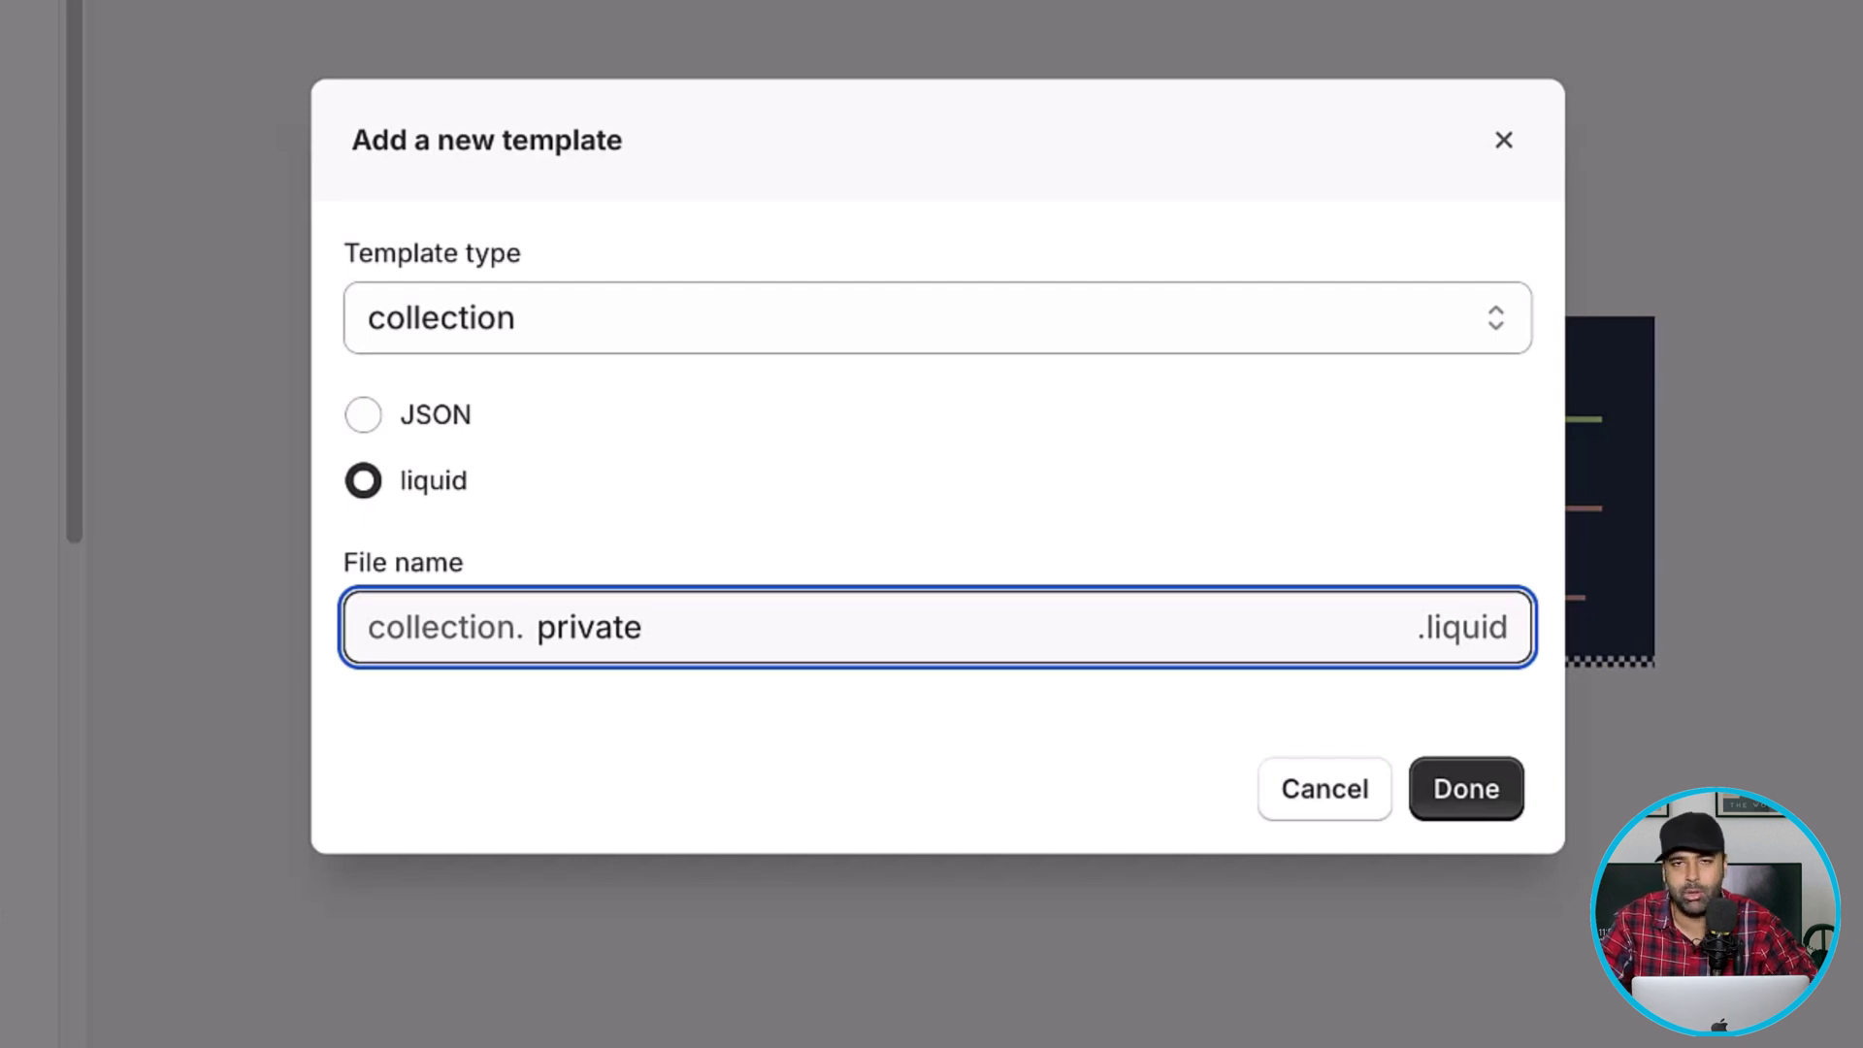
left_click(1472, 789)
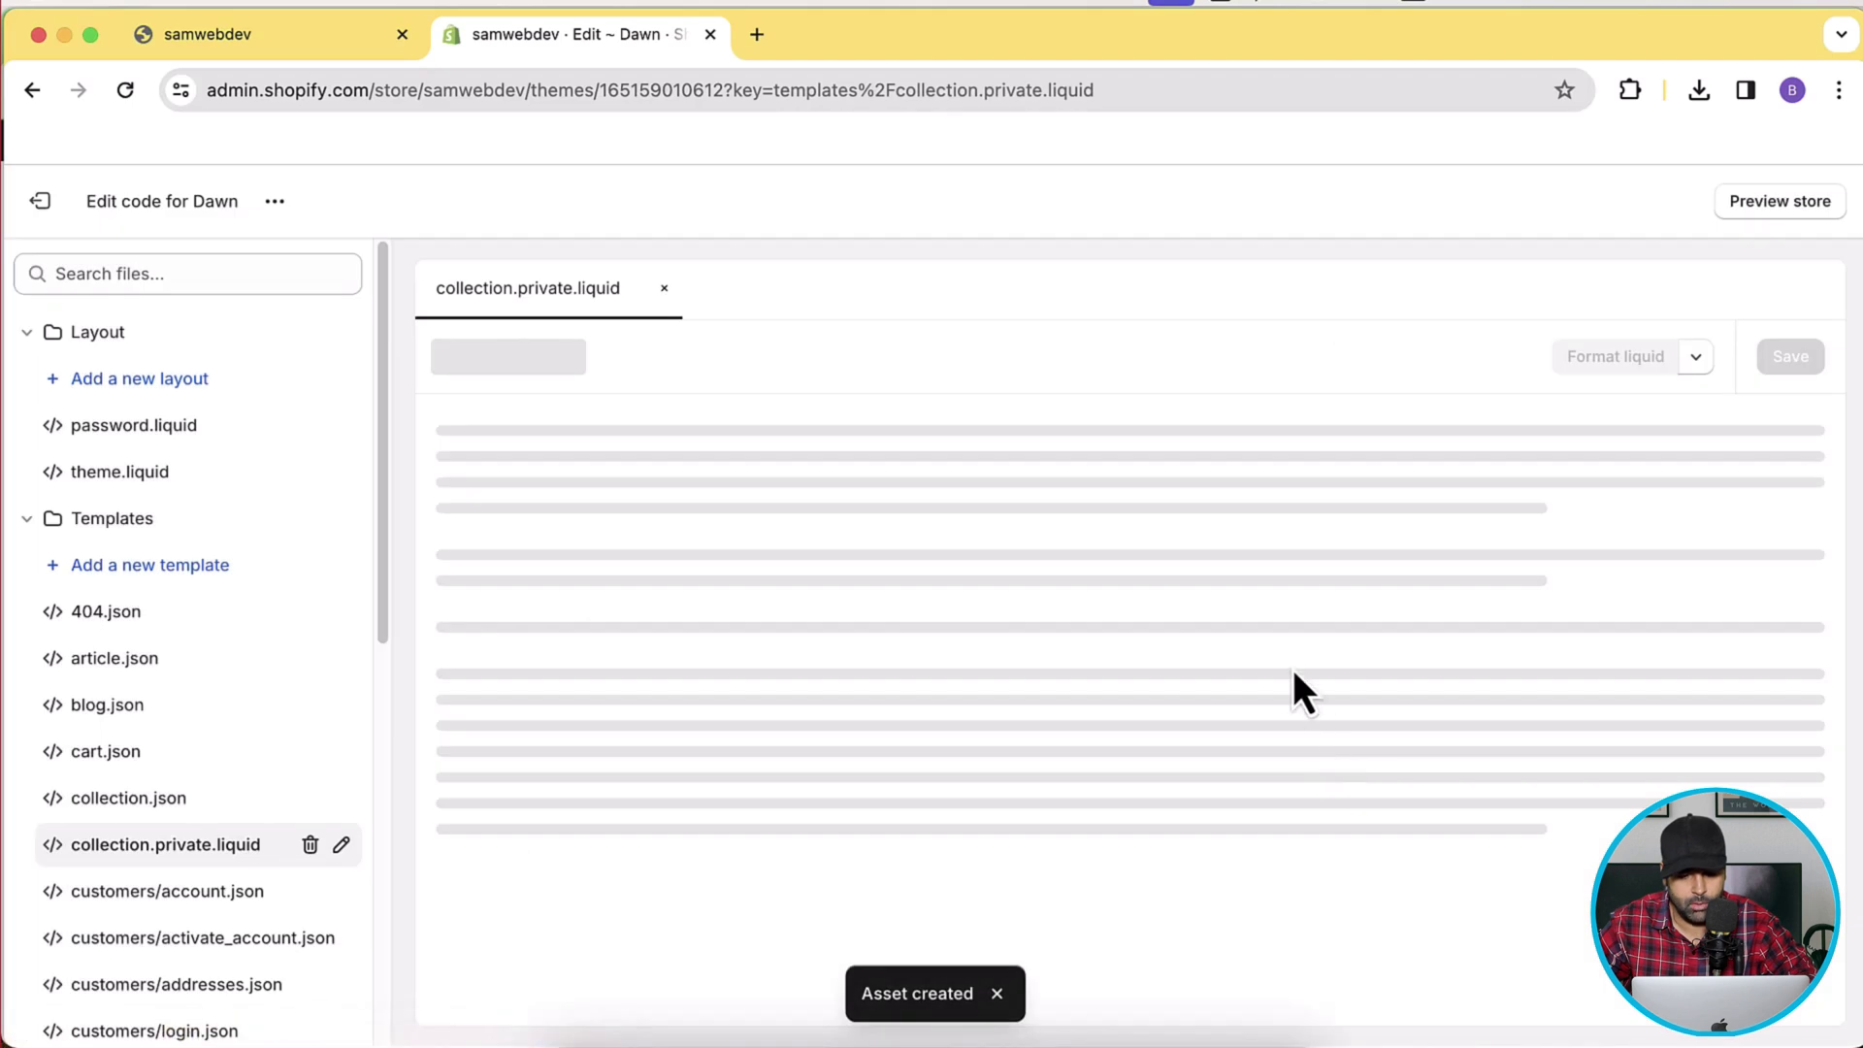
Paste the blog's customer-tag check and login-prompt code into collection.private.liquid and save.
key("super+grave")
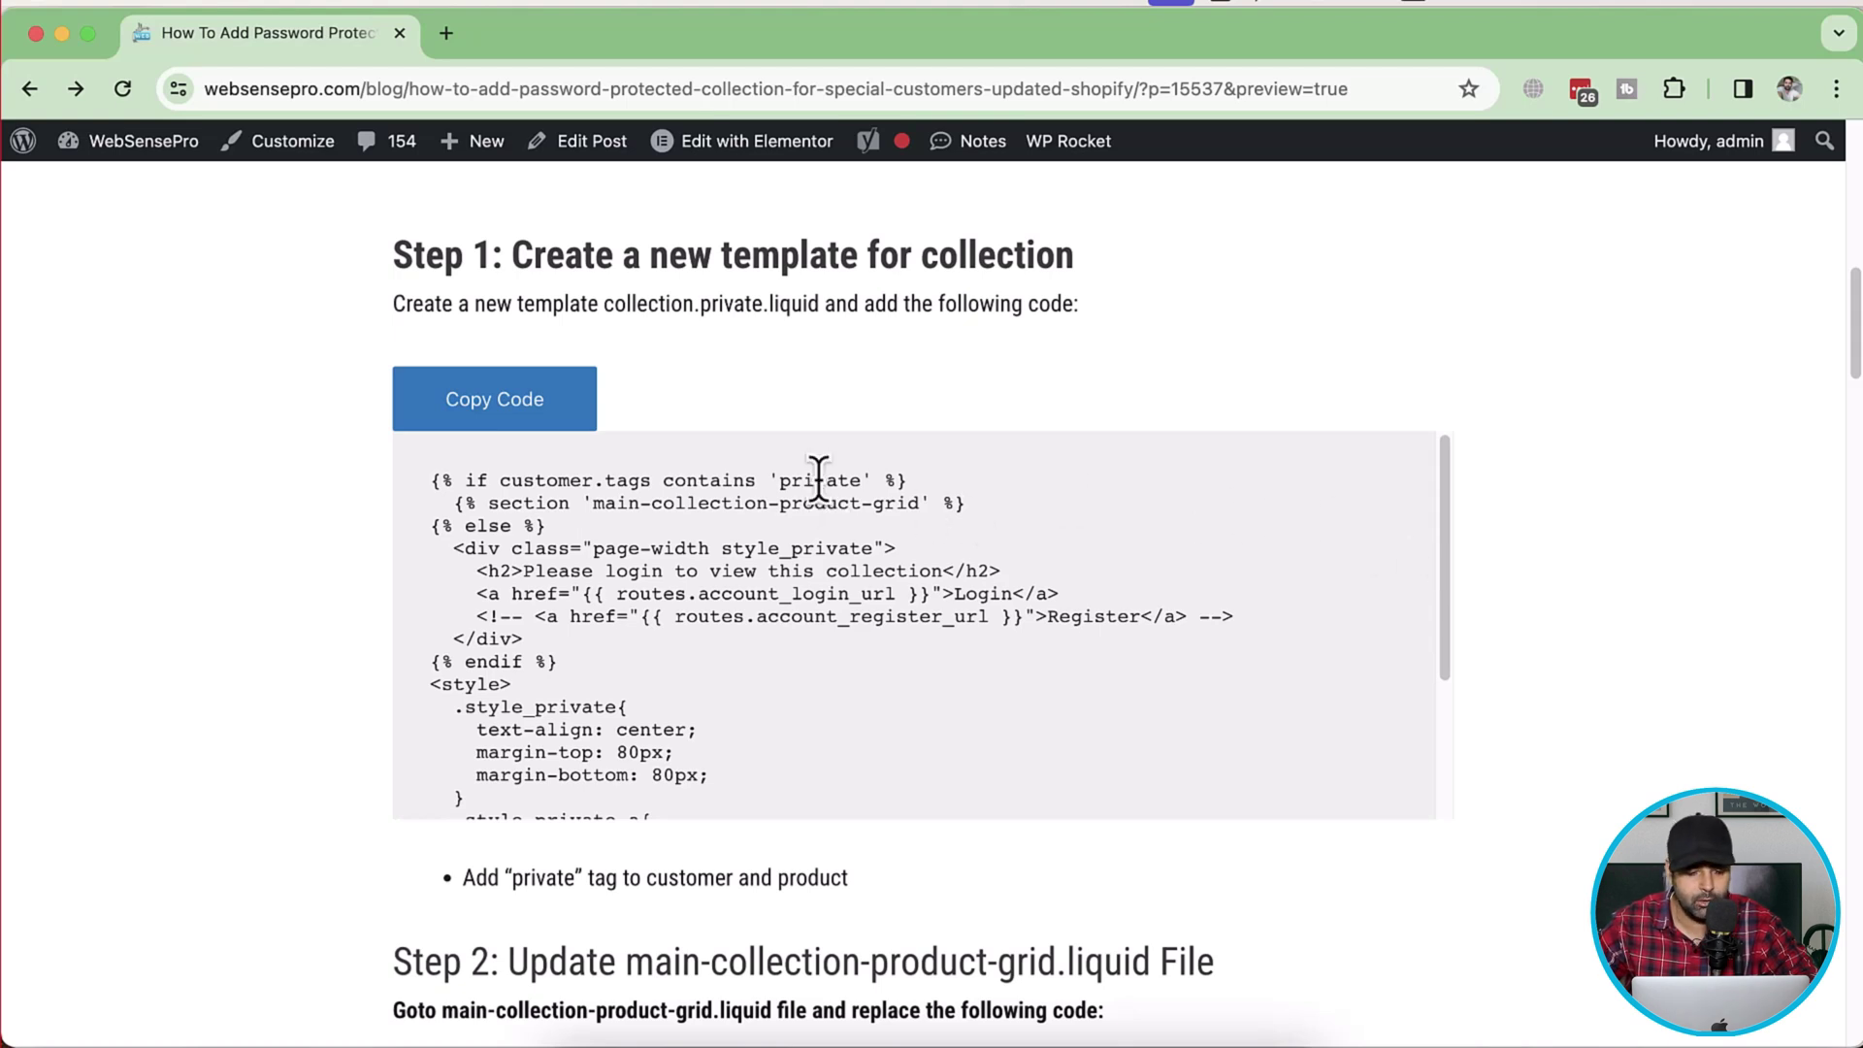
left_click(549, 423)
key("super+c")
key("super+Tab")
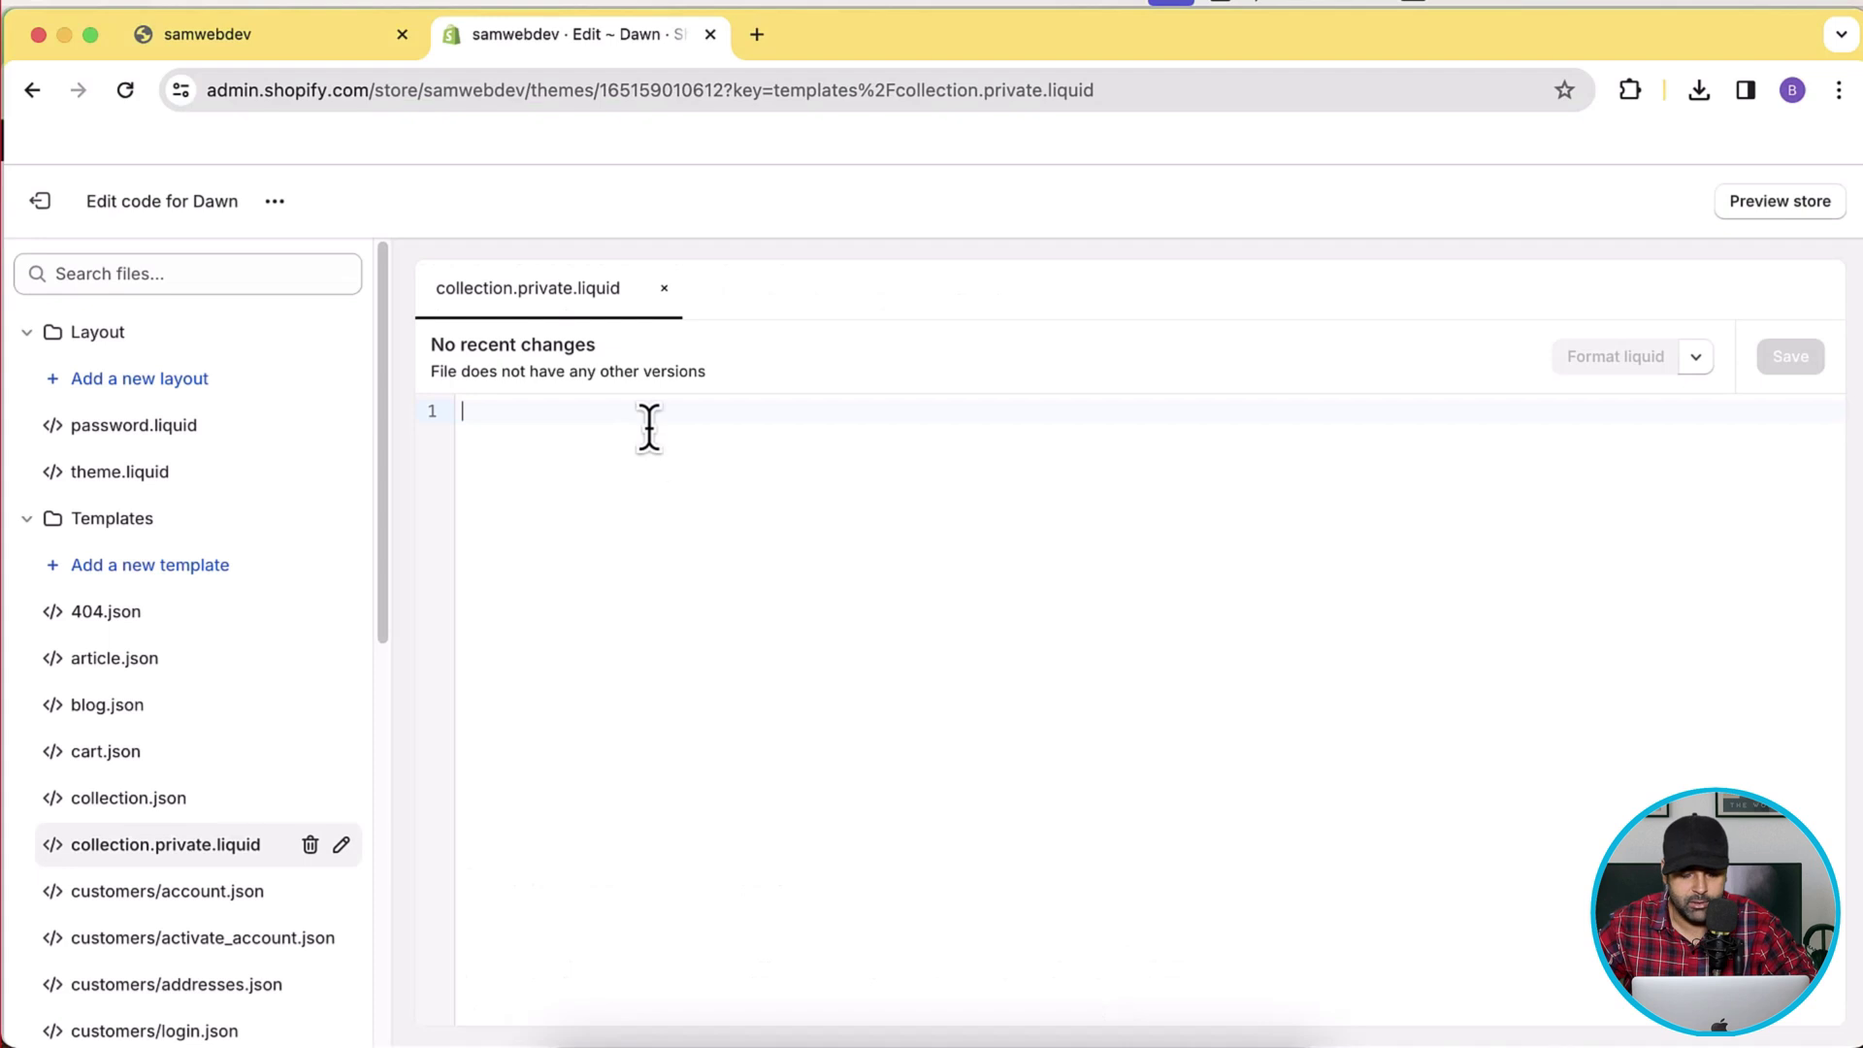
key("super+v")
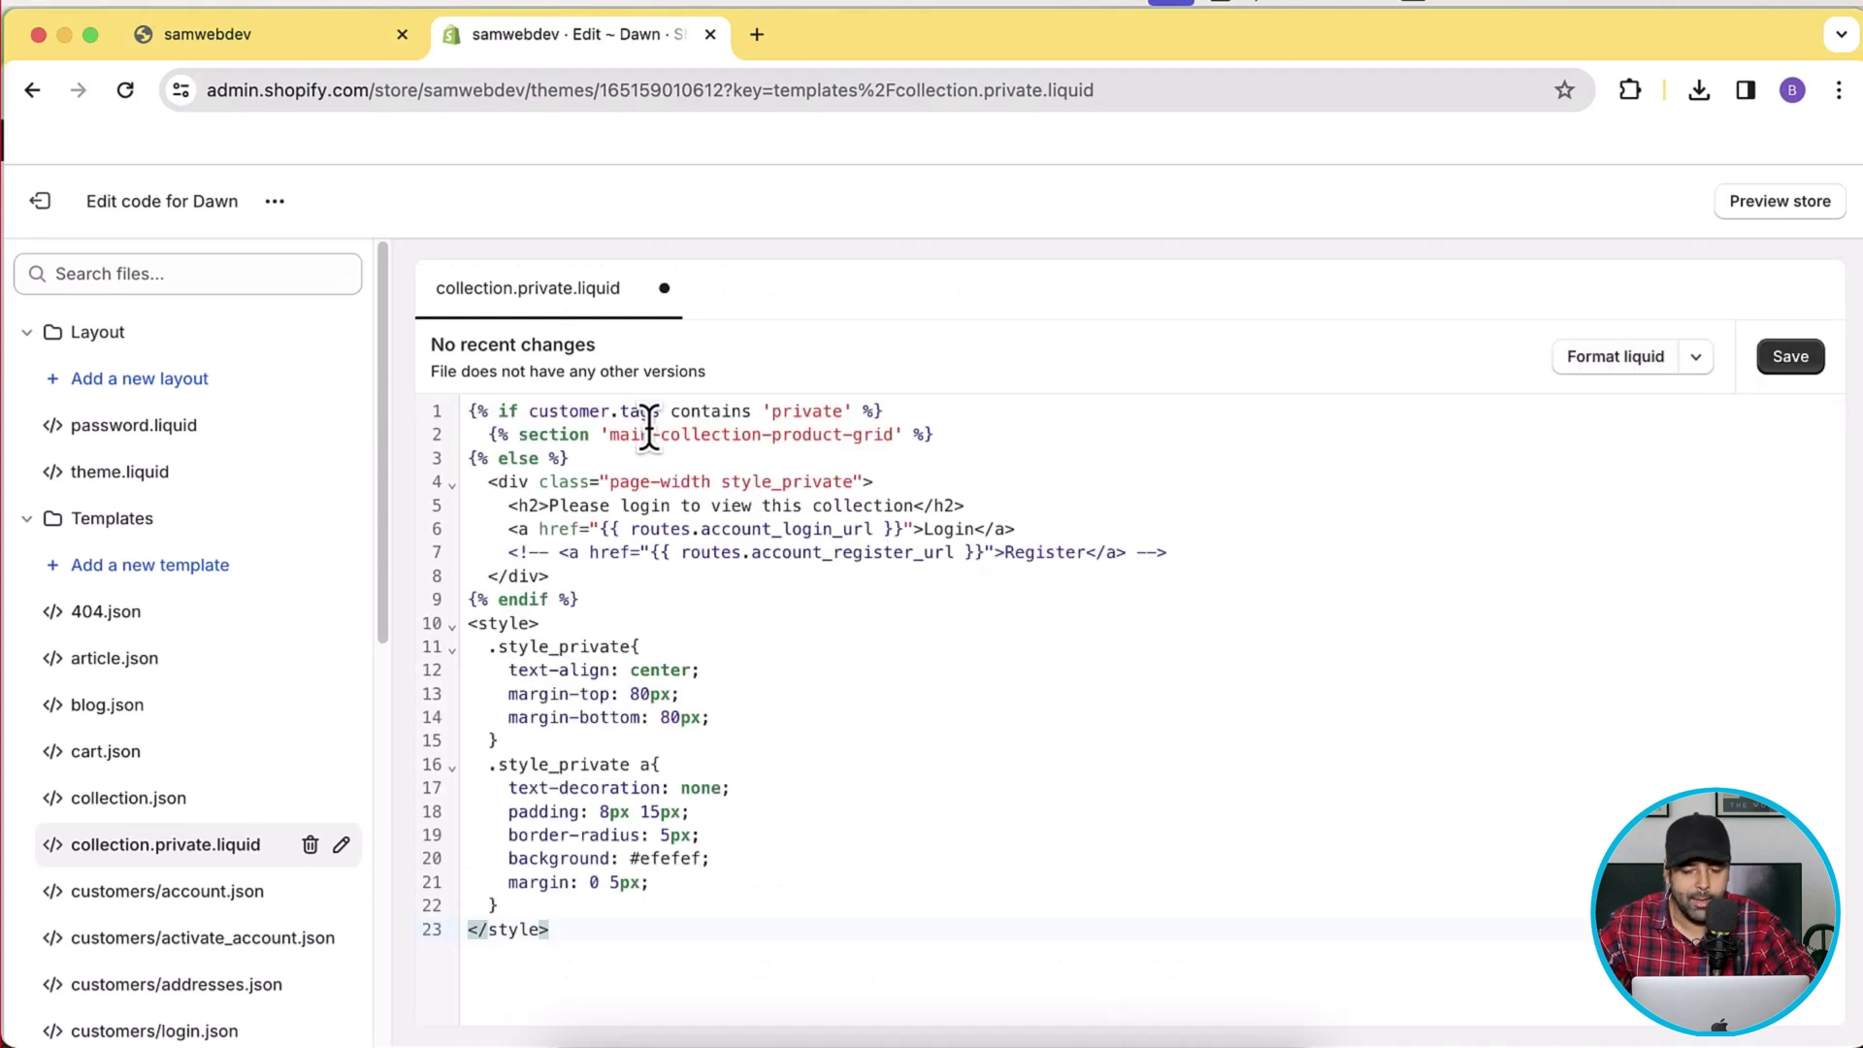
left_click(1803, 365)
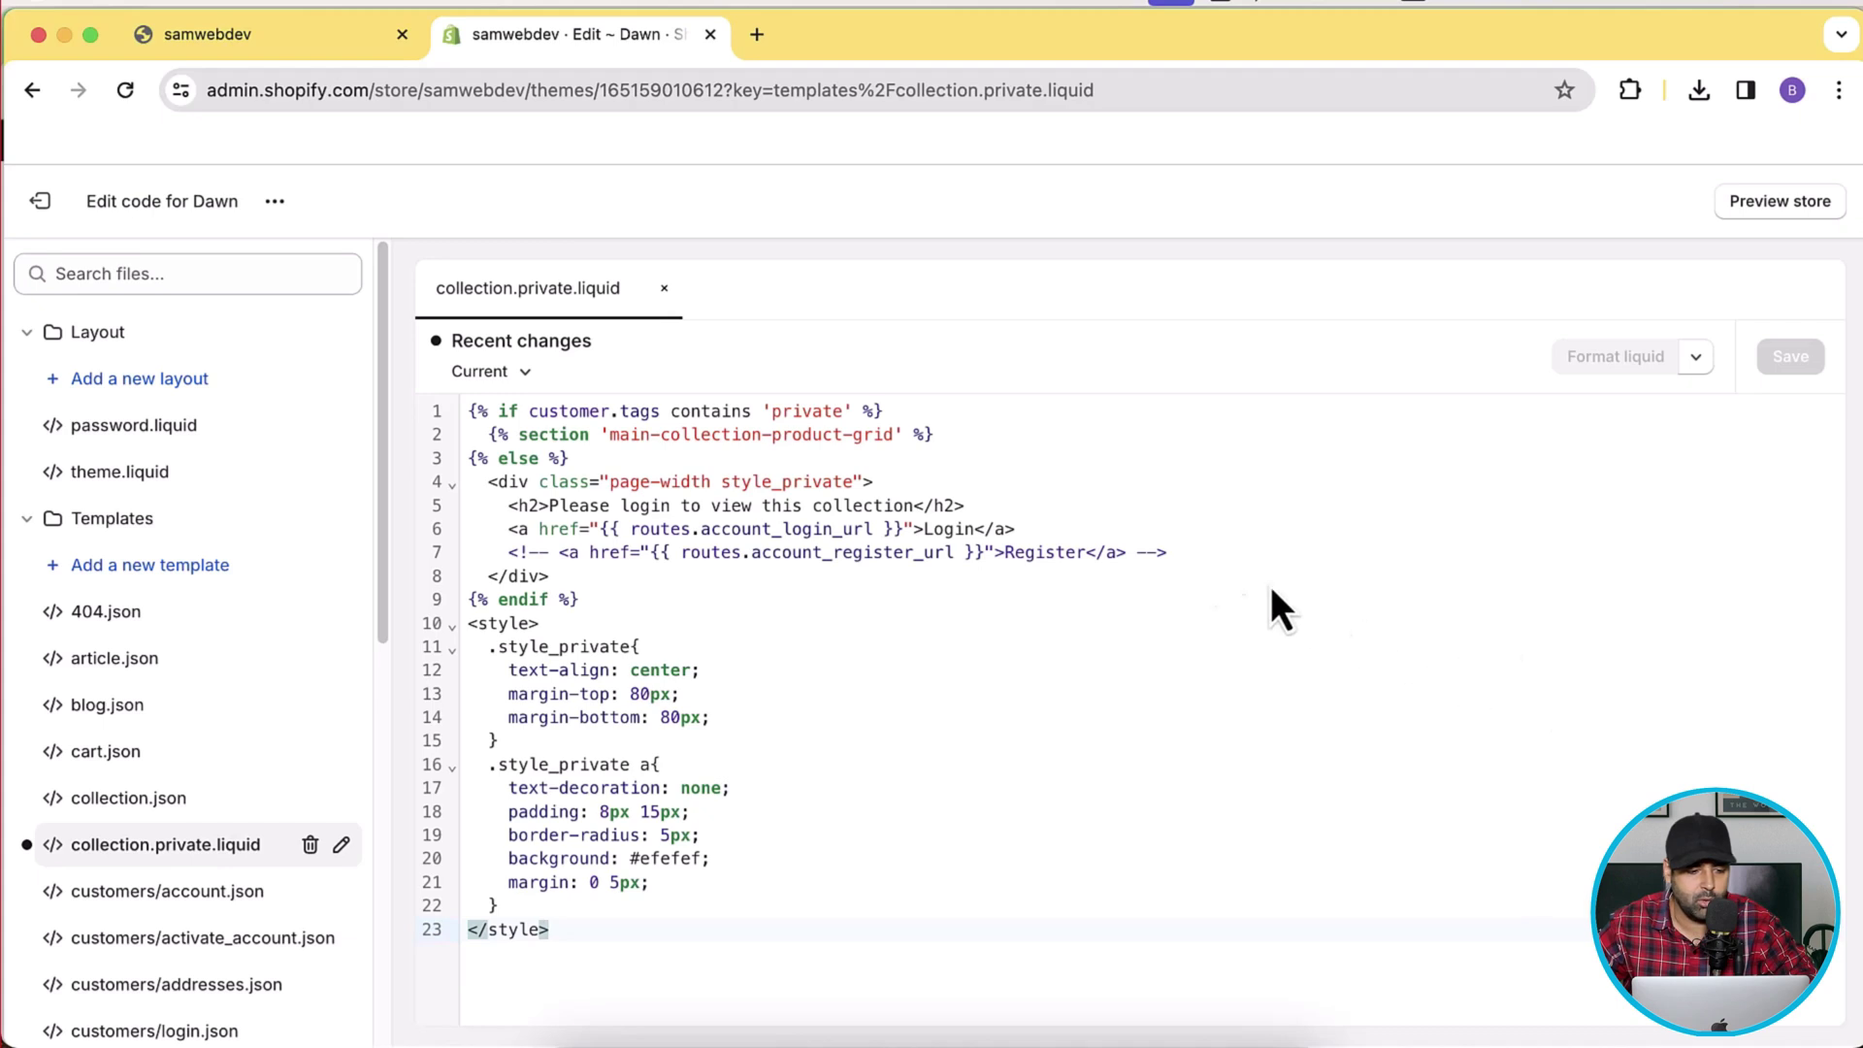
left_click(274, 201)
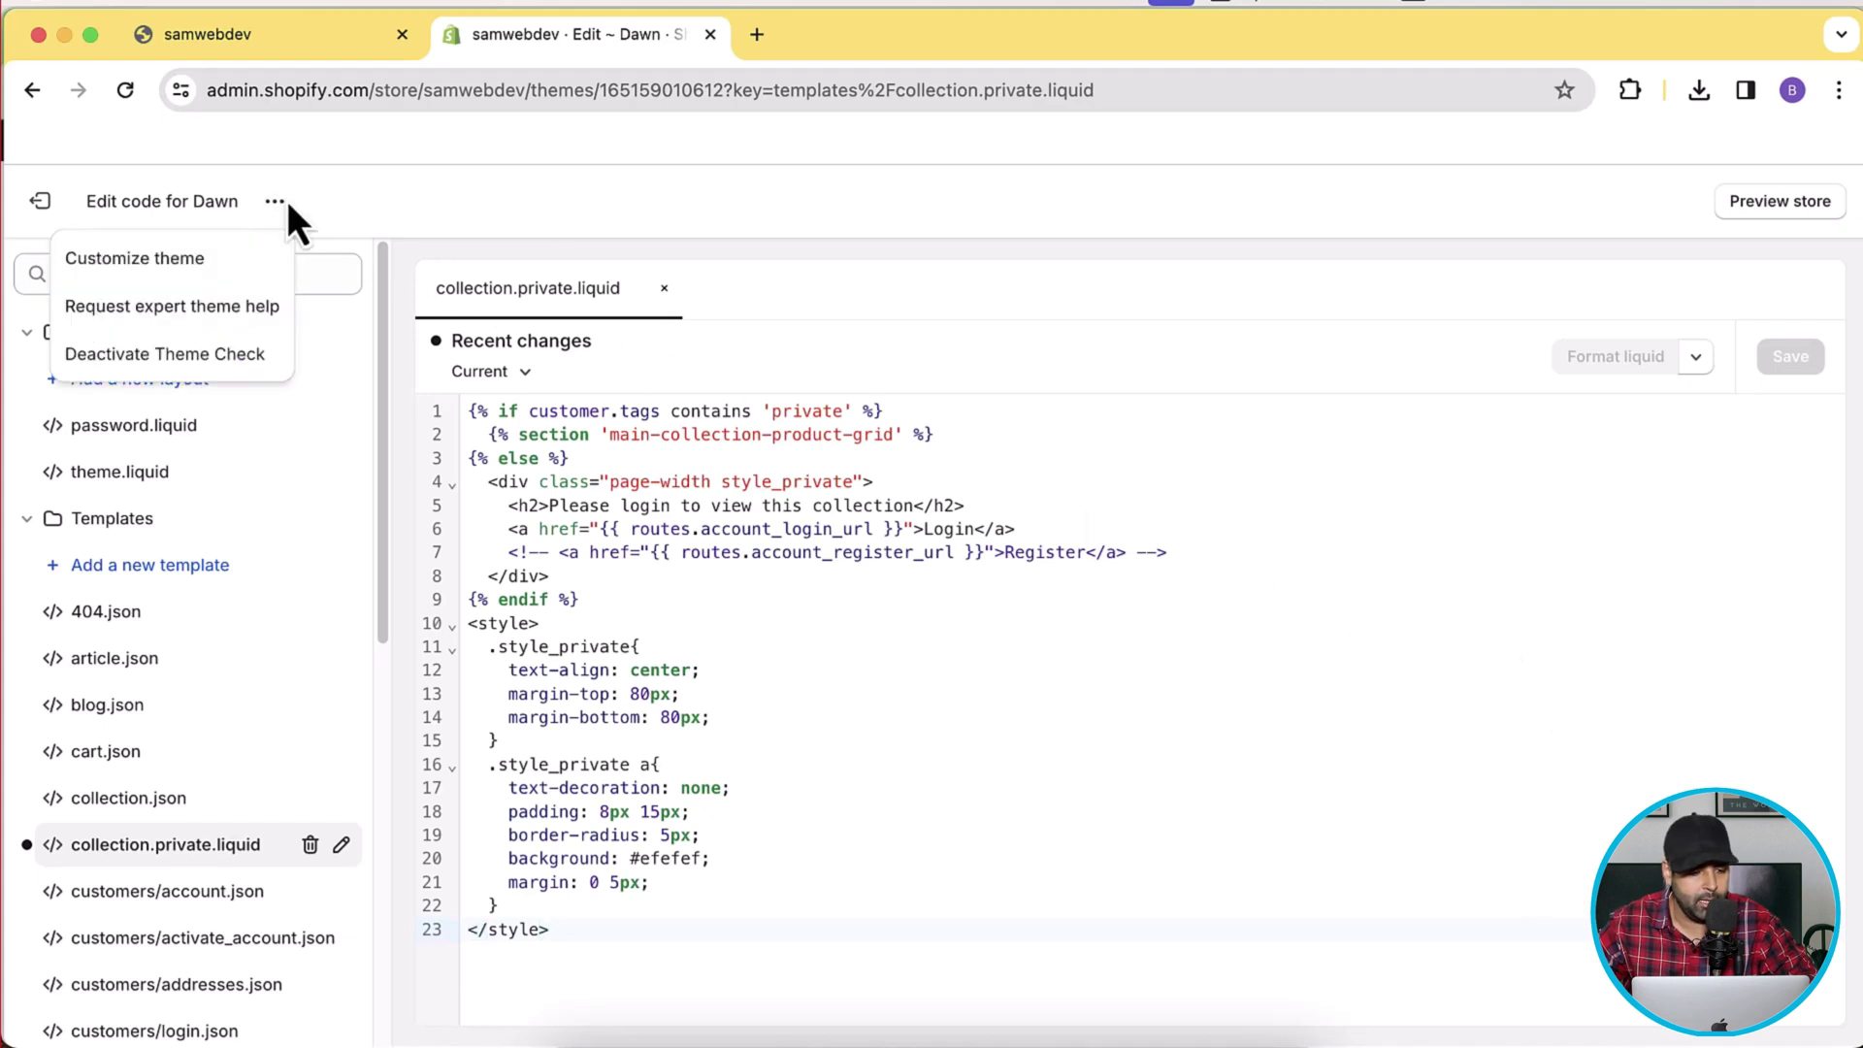
Open the store's /admin page in a new tab from the storefront address.
left_click(354, 37)
left_click(553, 97)
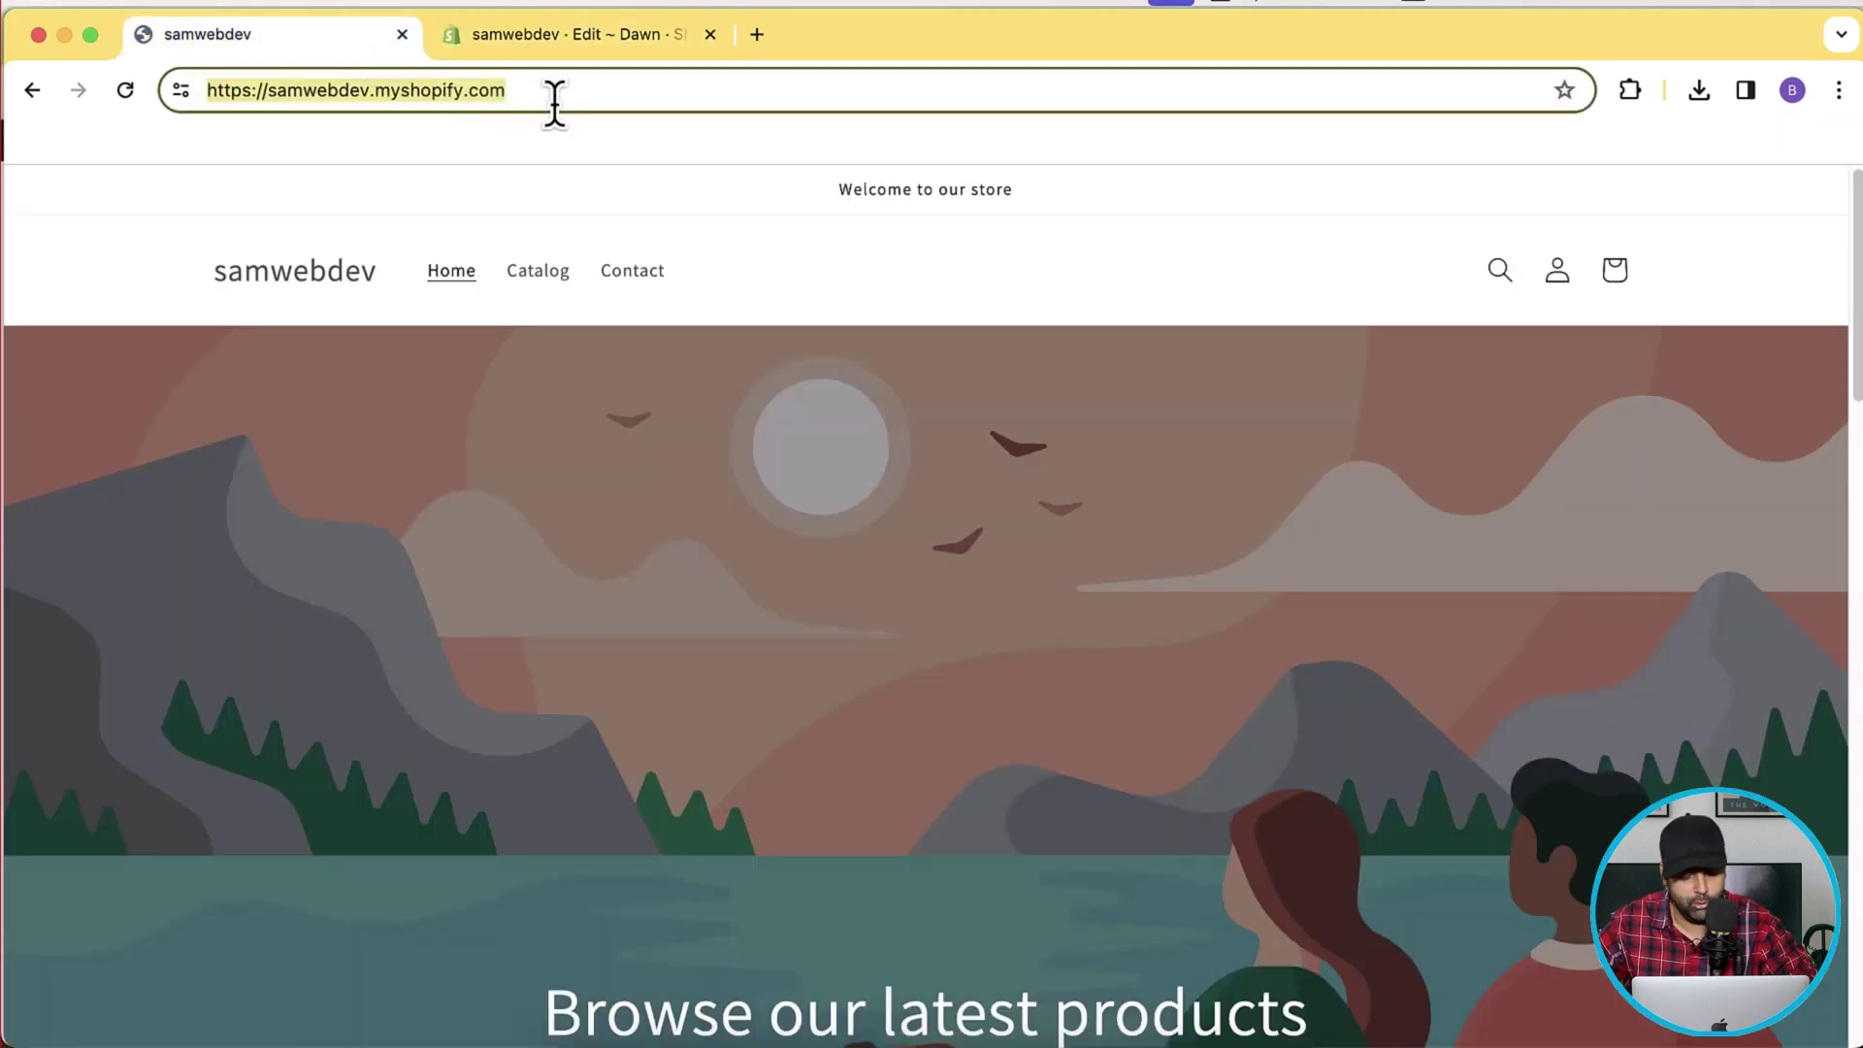
key("super+v")
key("Escape")
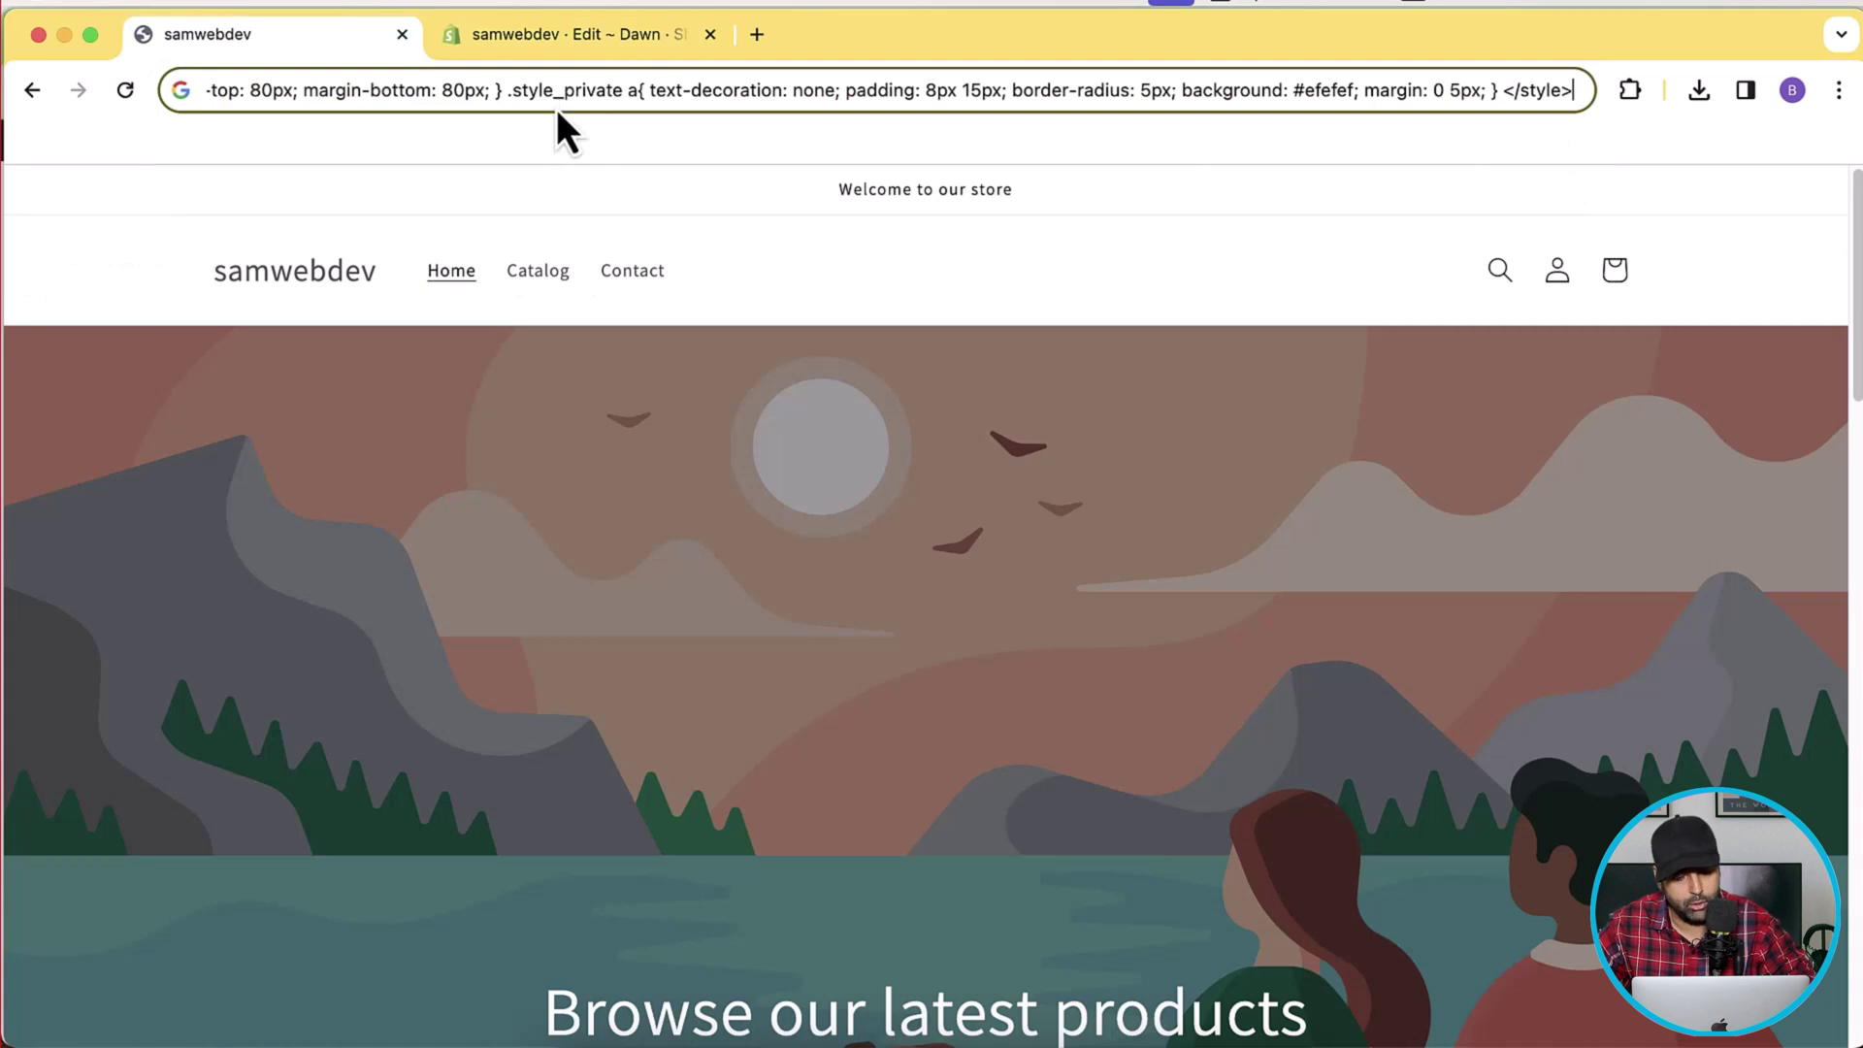
key("Escape")
key("super+c")
key("super+t")
key("super+v")
type("admin")
key("Return")
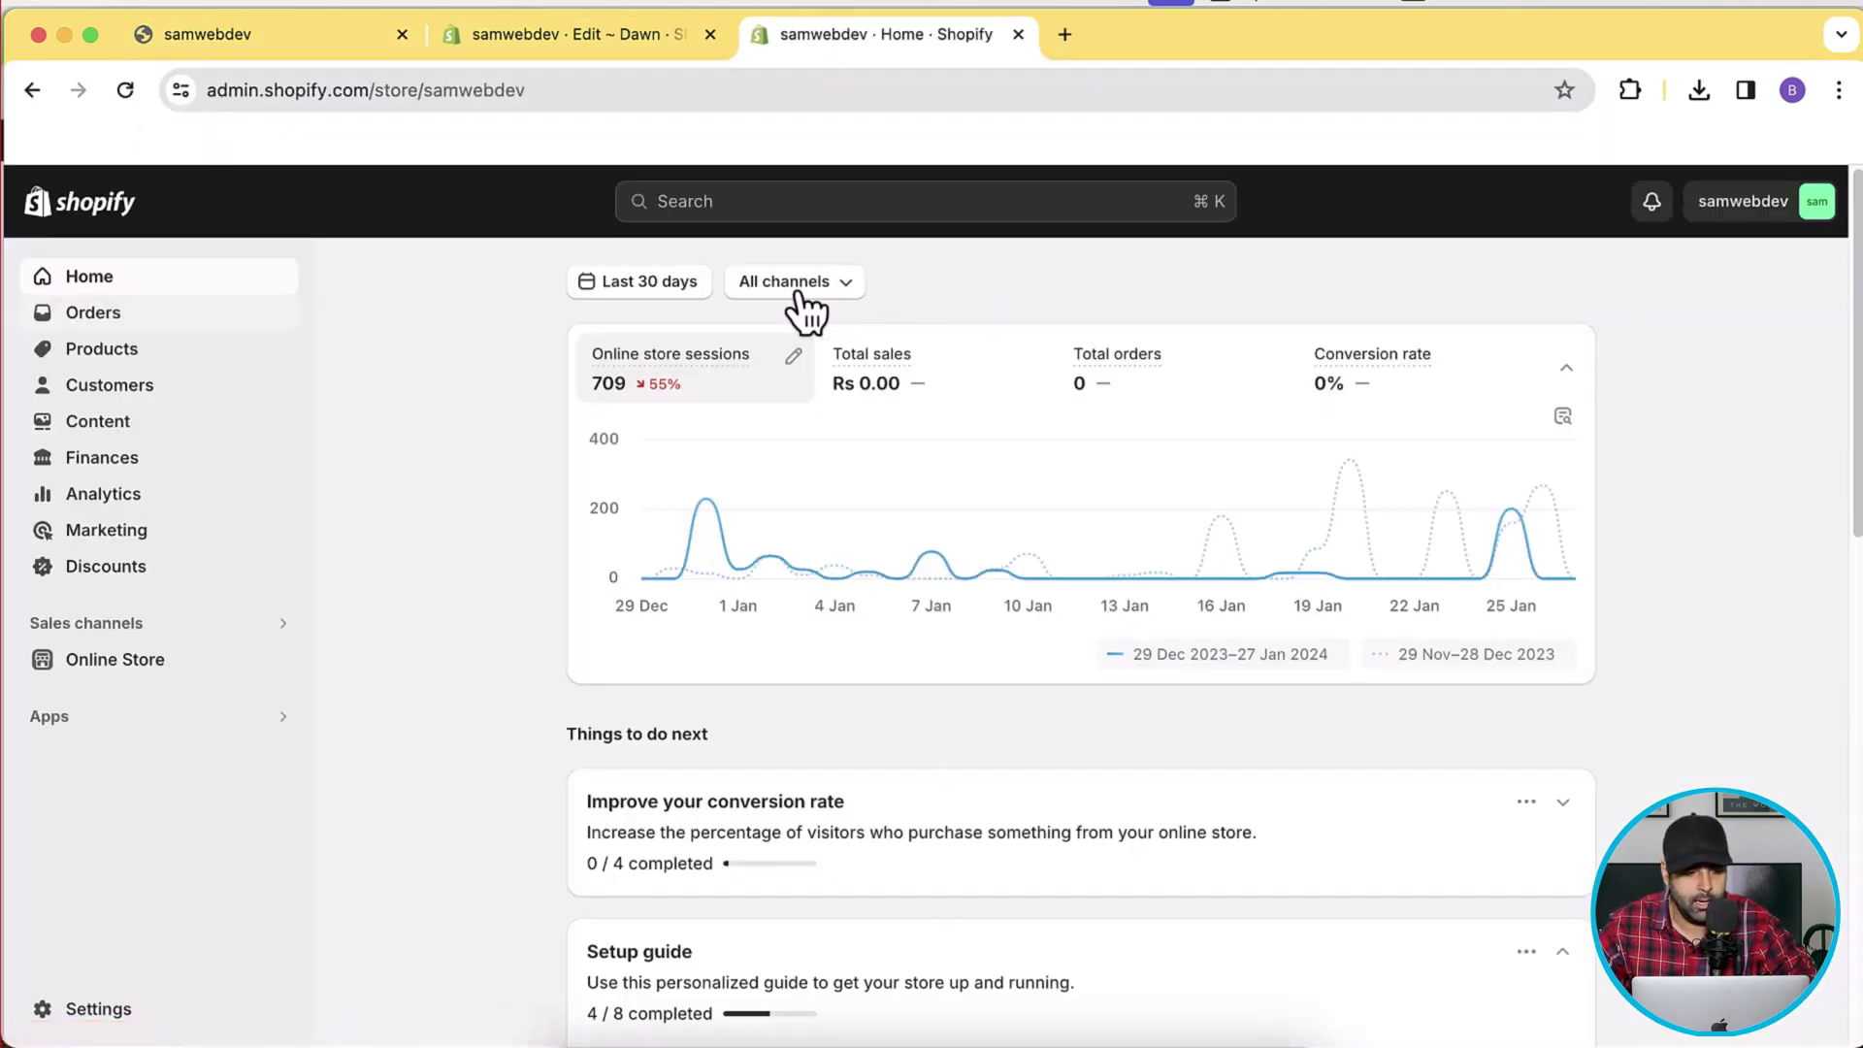
Set Private Collection's theme template to 'private' and save the collection.
left_click(117, 353)
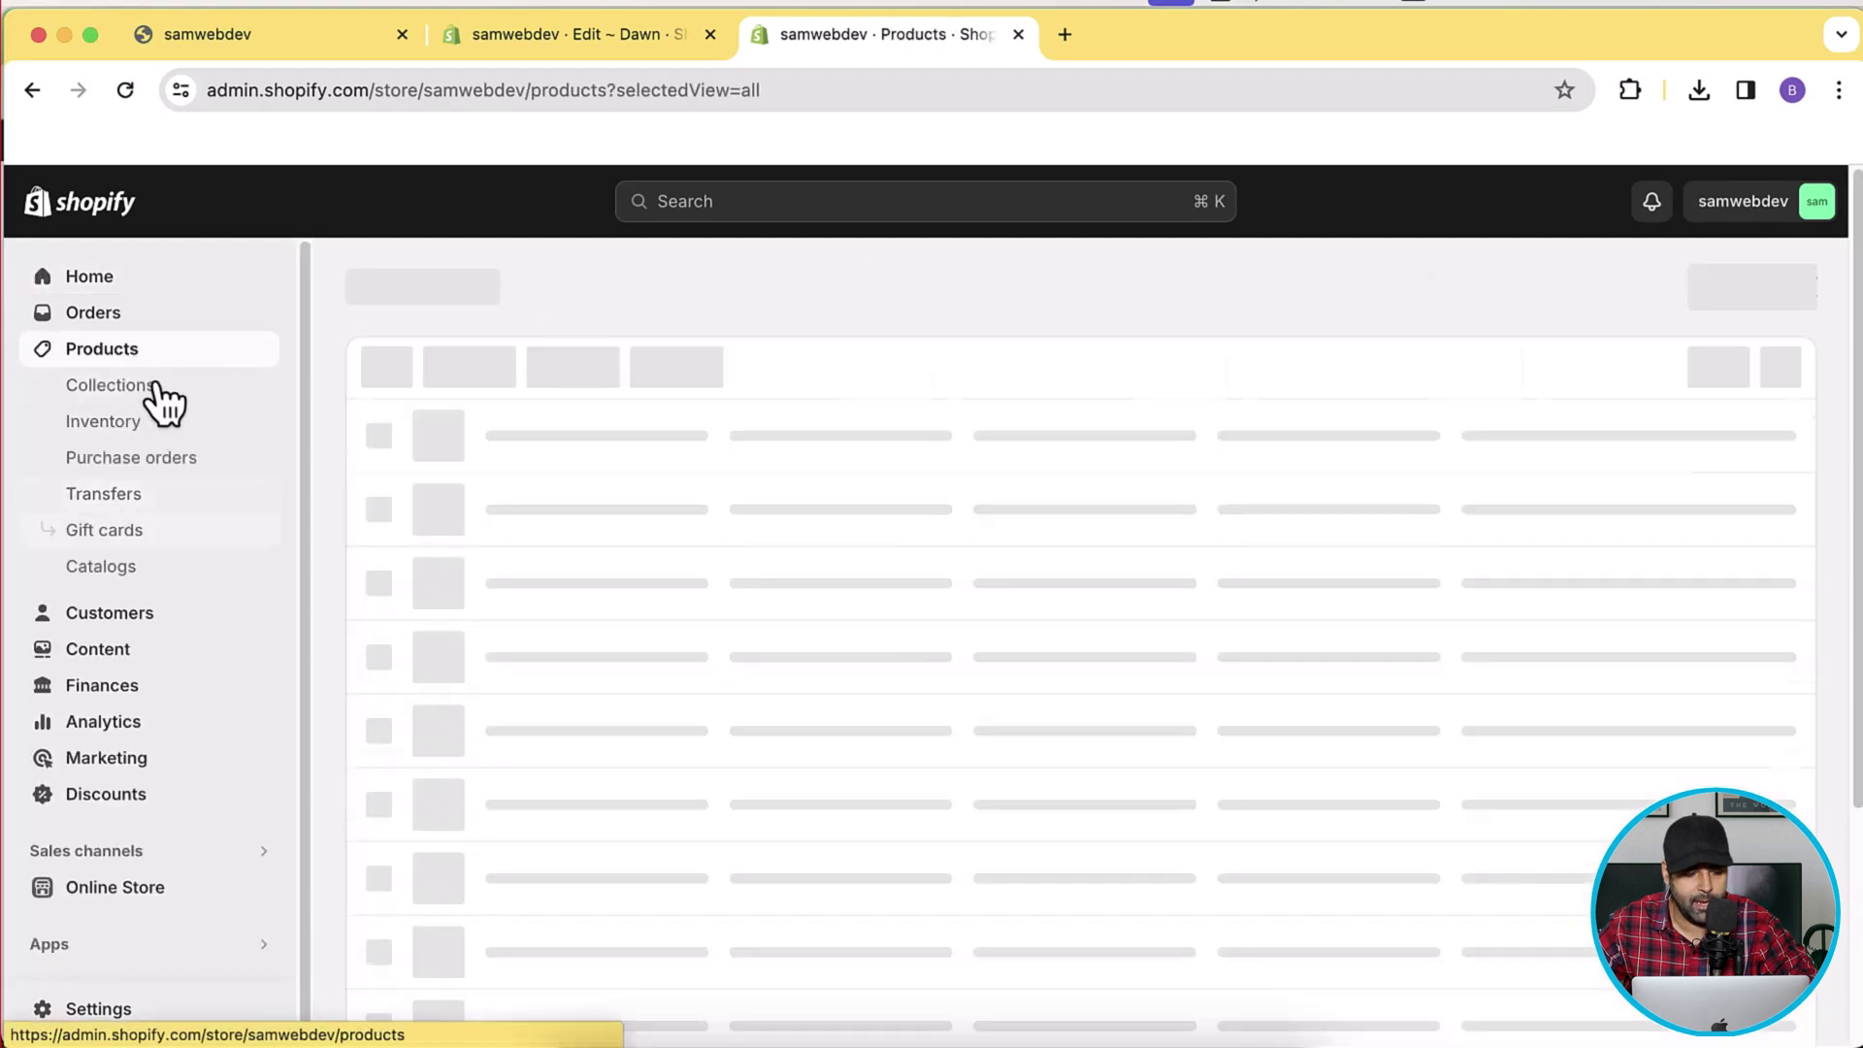
left_click(174, 408)
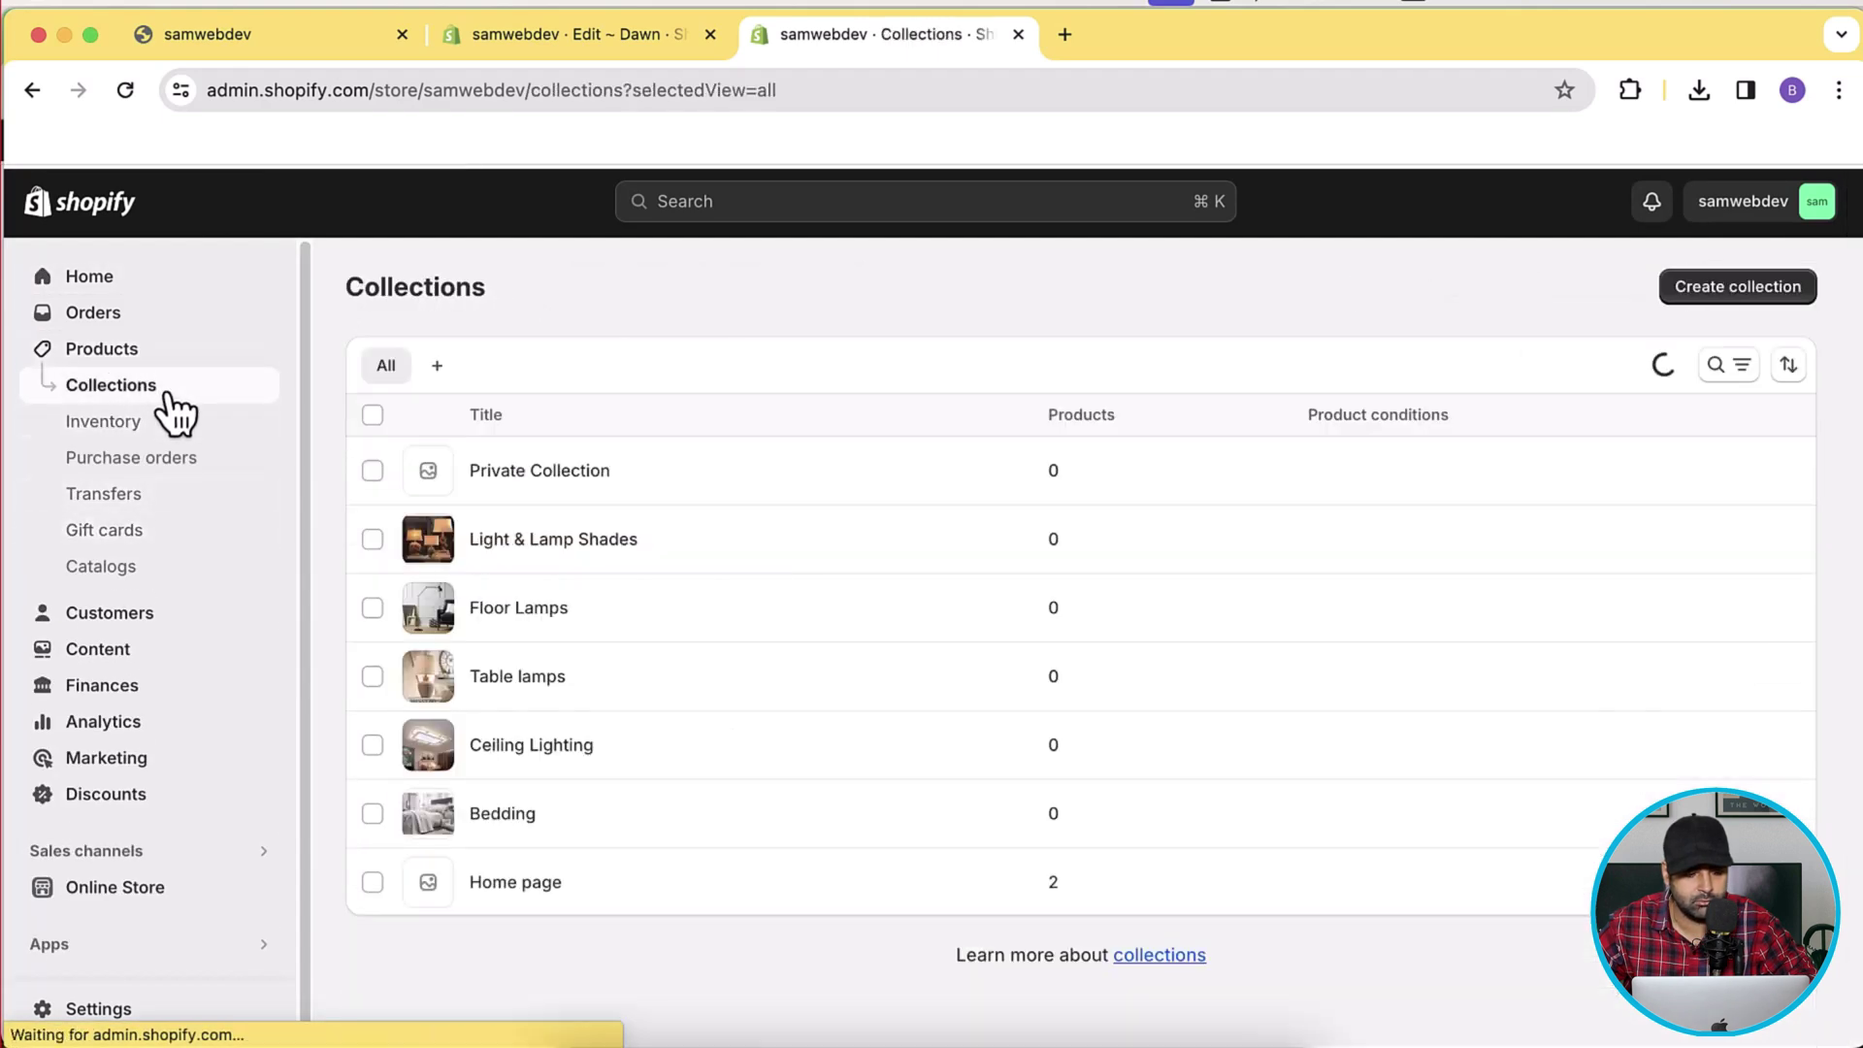
left_click(551, 479)
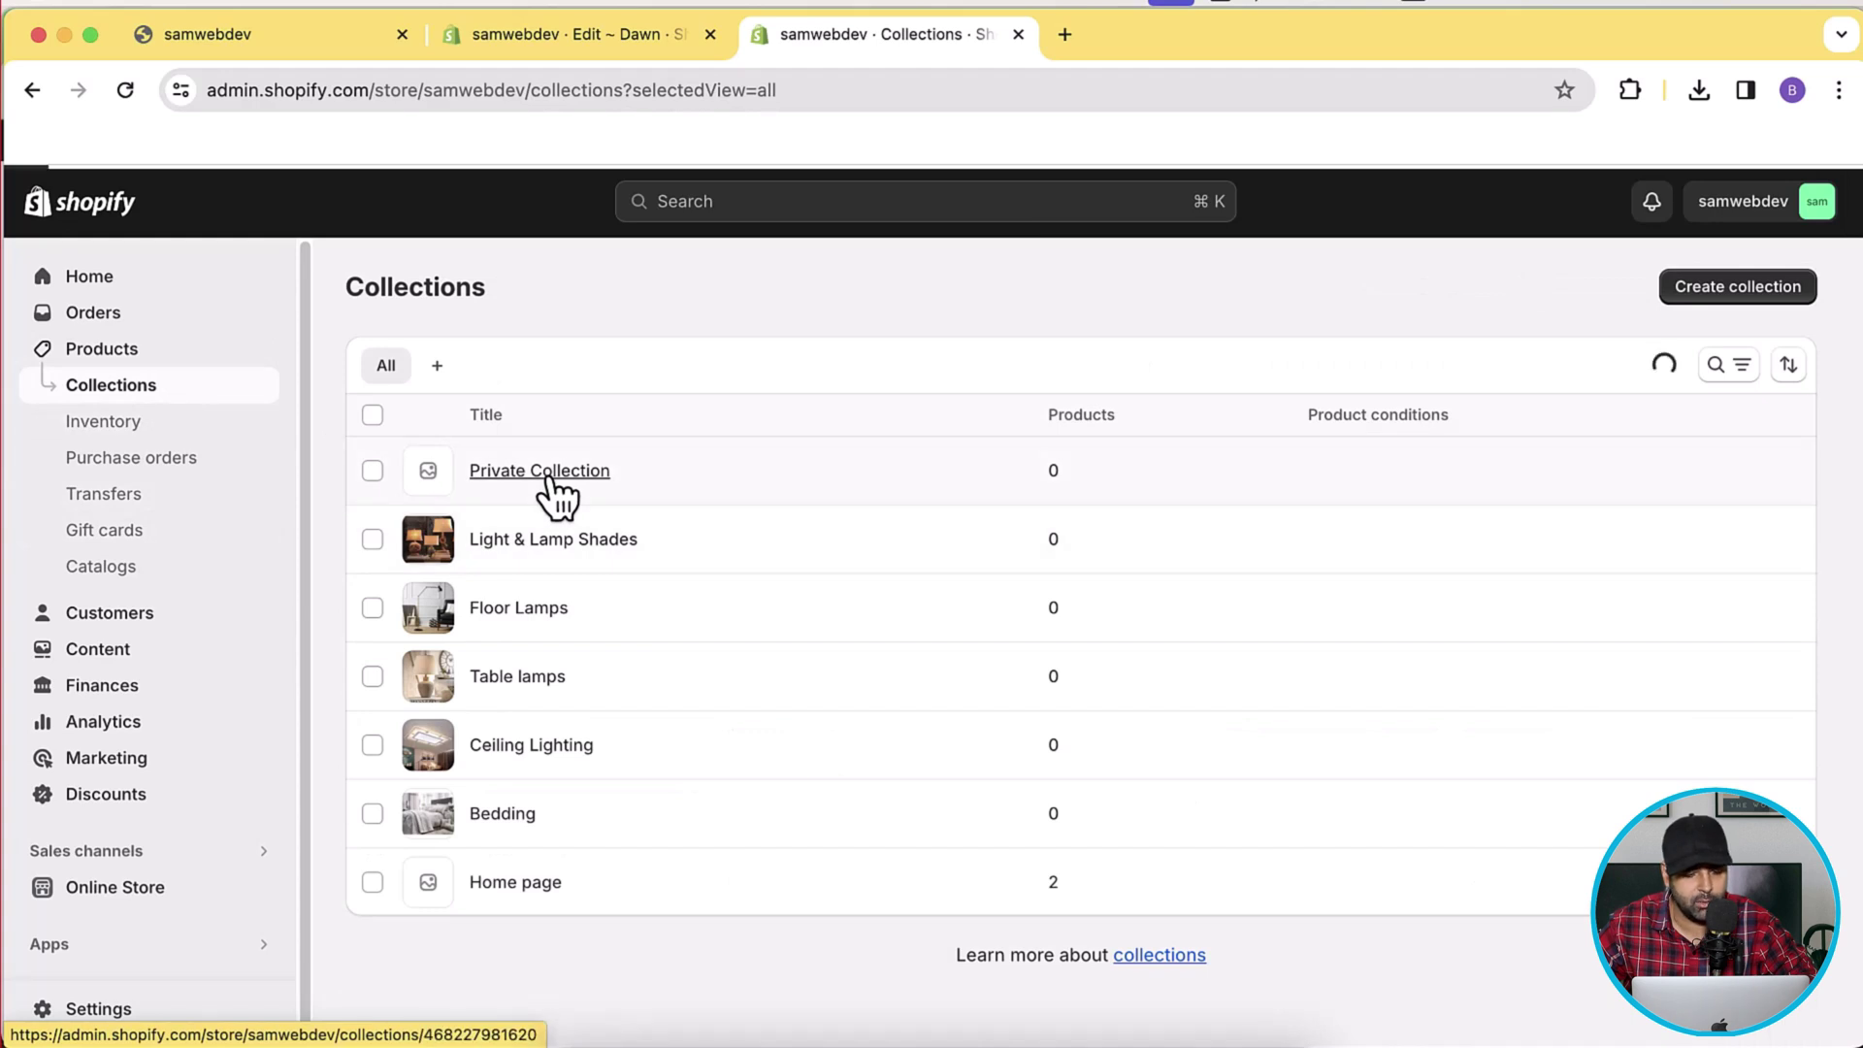
scroll(1789, 489, "down", 3)
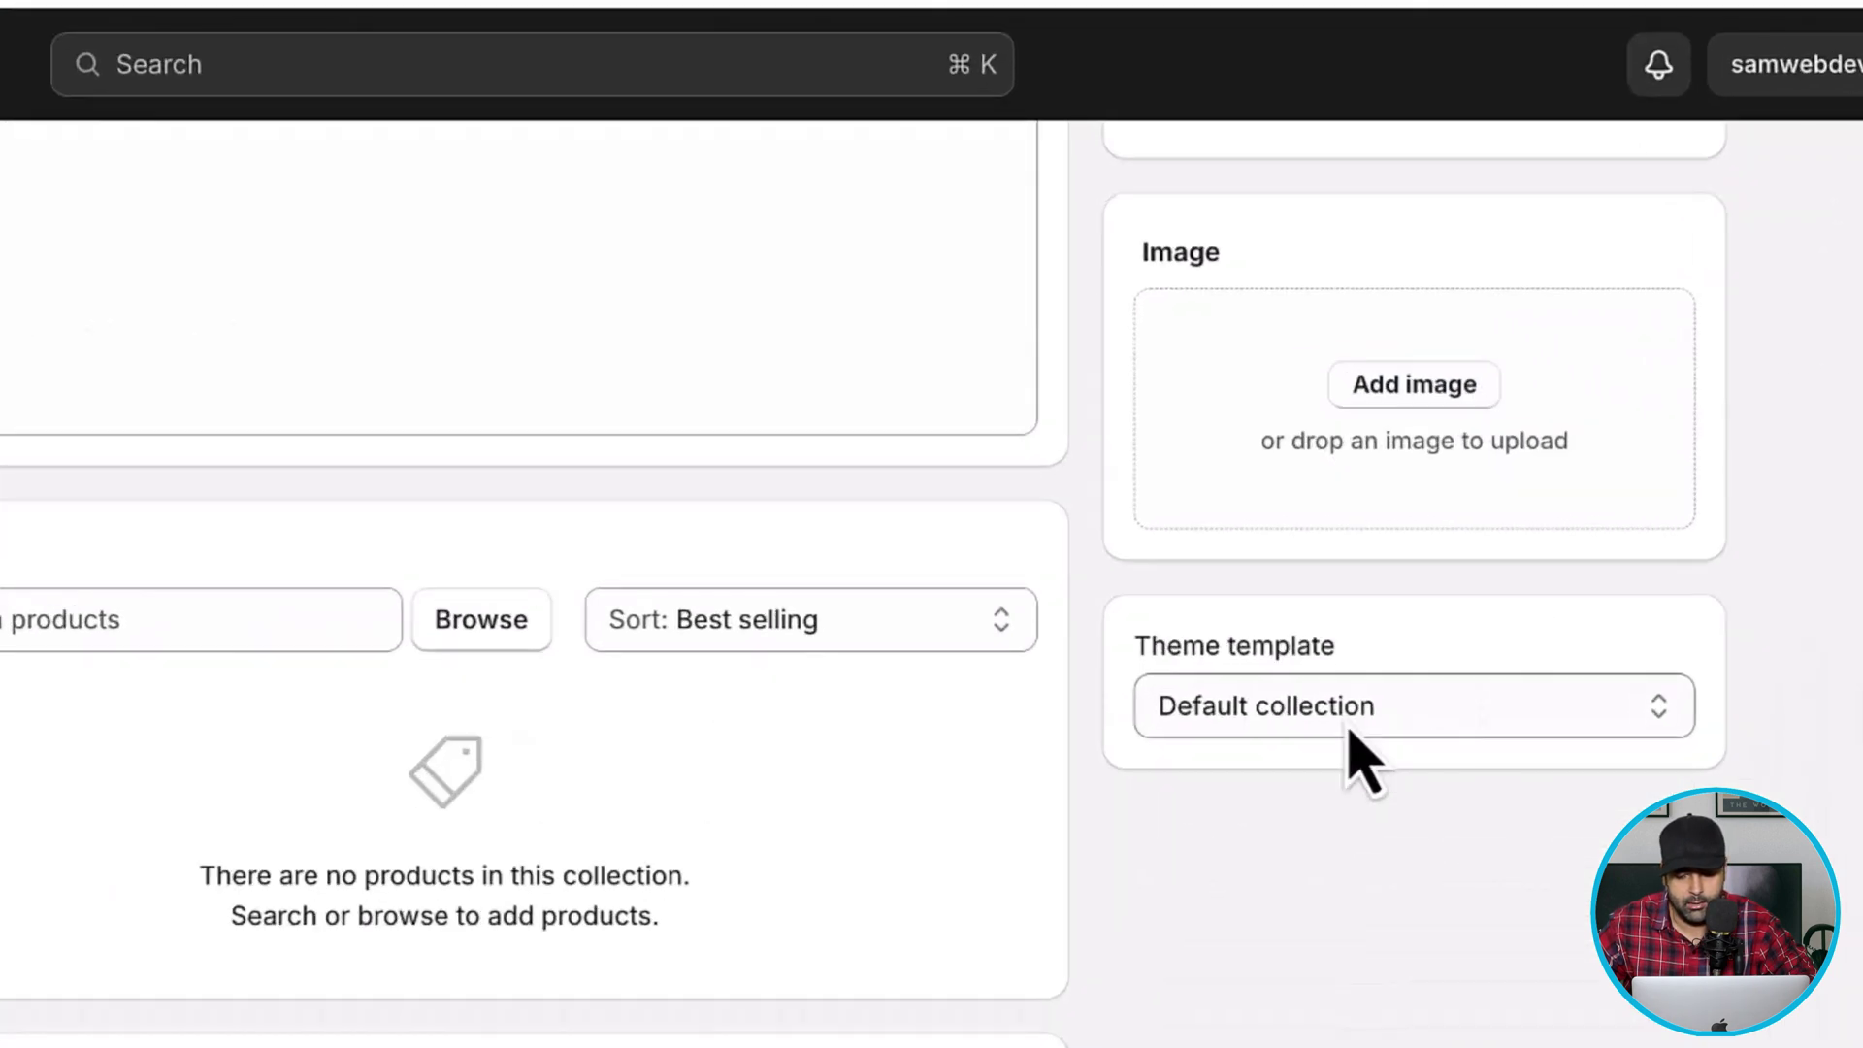
left_click(1445, 636)
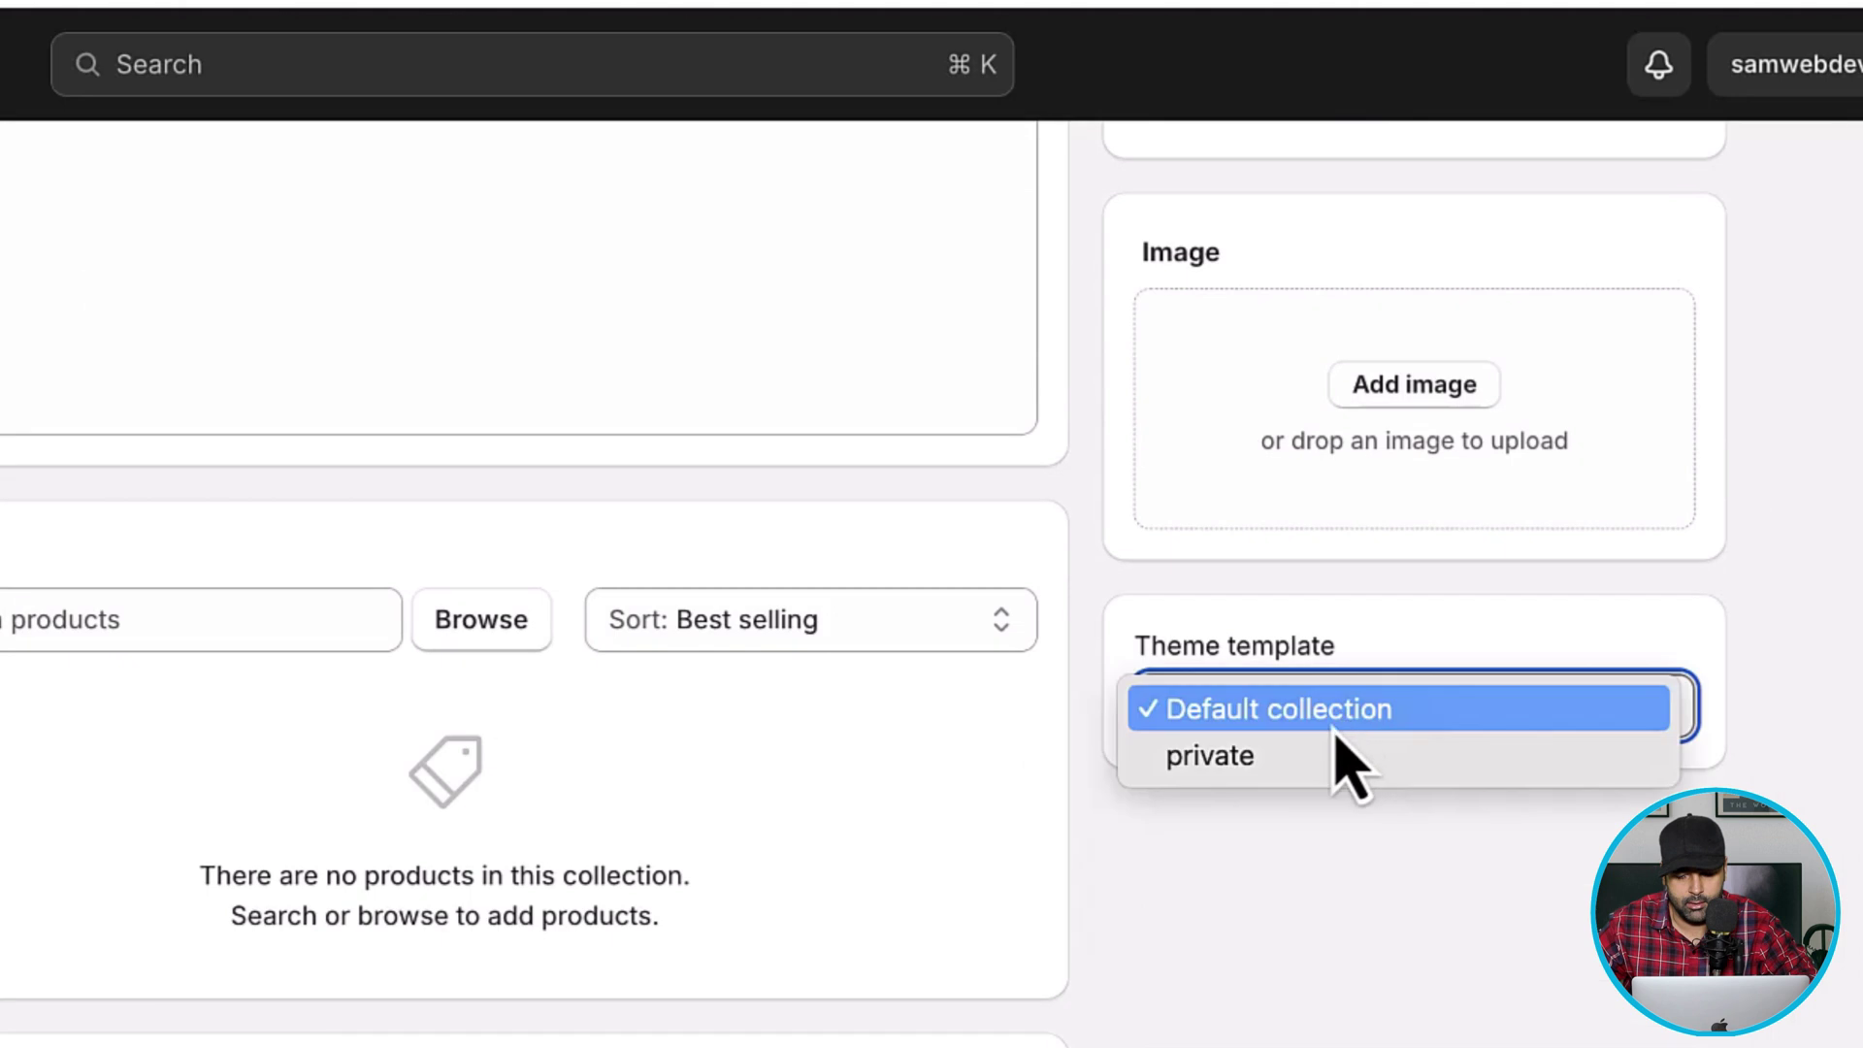
left_click(1271, 761)
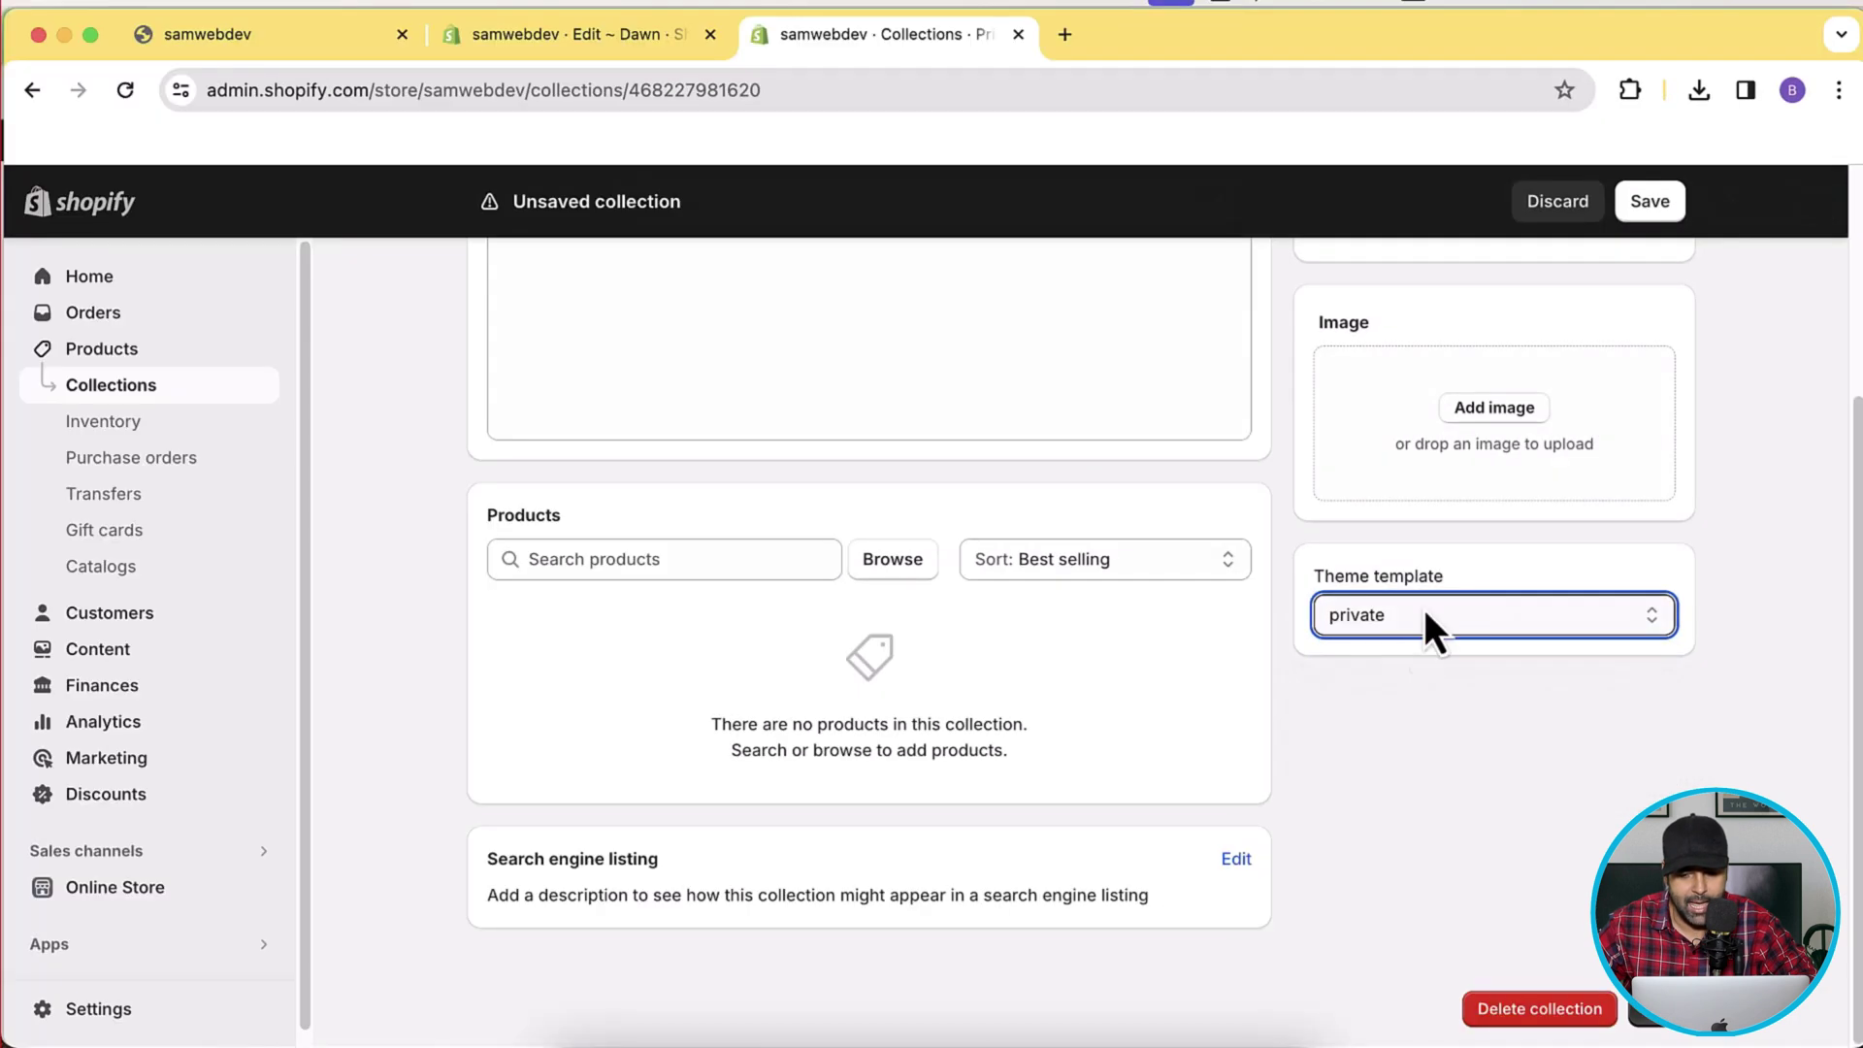
left_click(1649, 201)
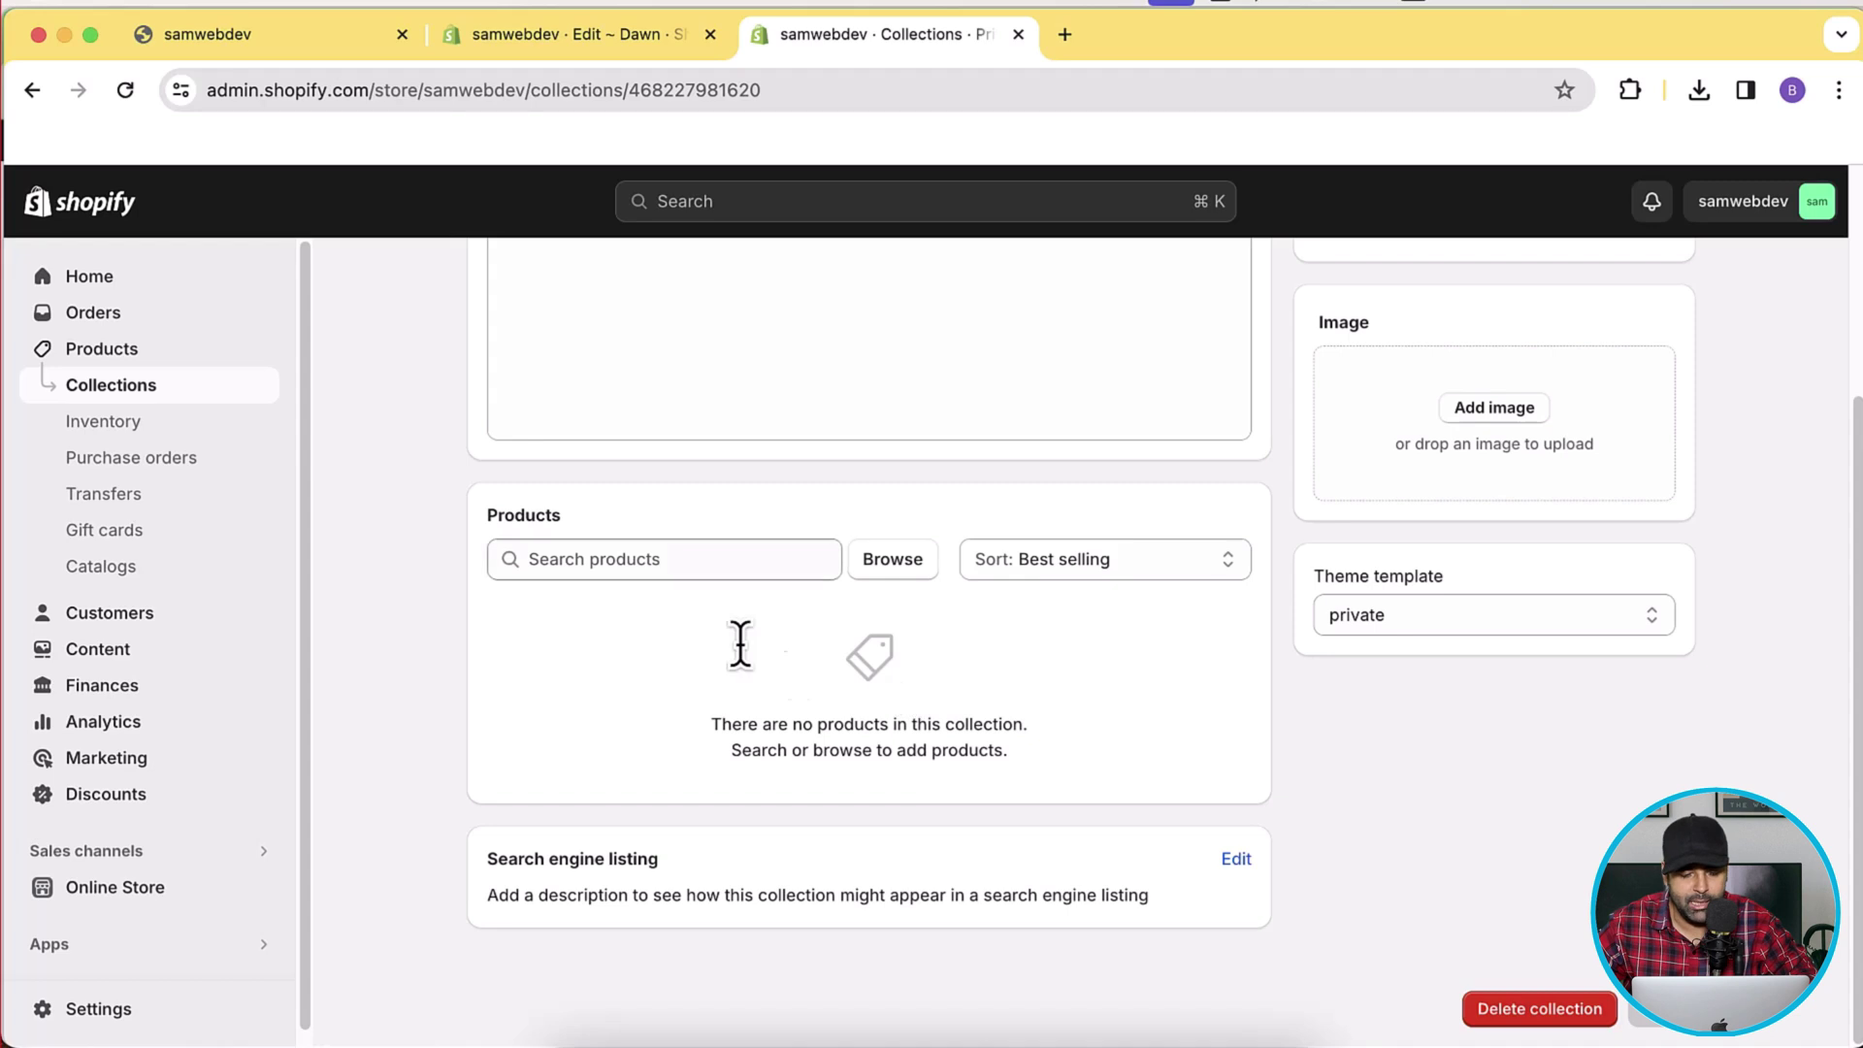
Set the Private Collection's product sort order to Manually.
left_click(1121, 568)
left_click(869, 631)
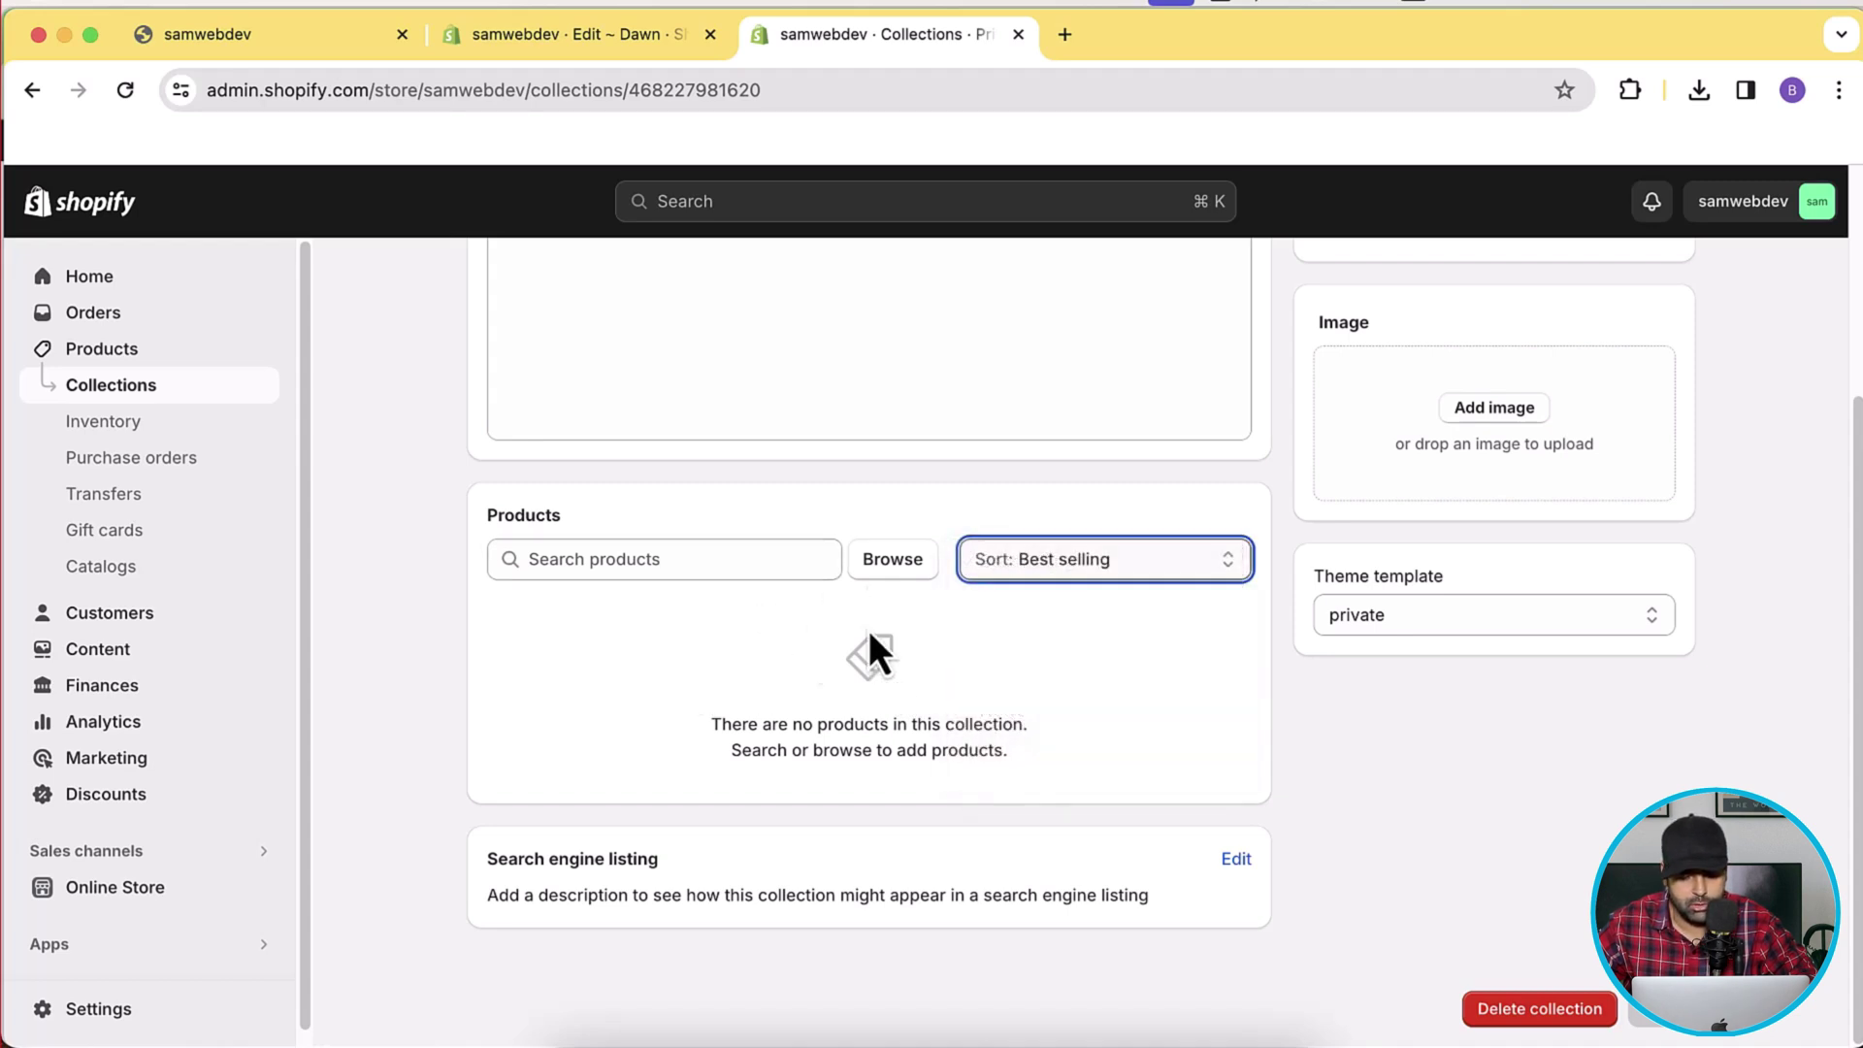
left_click(1110, 568)
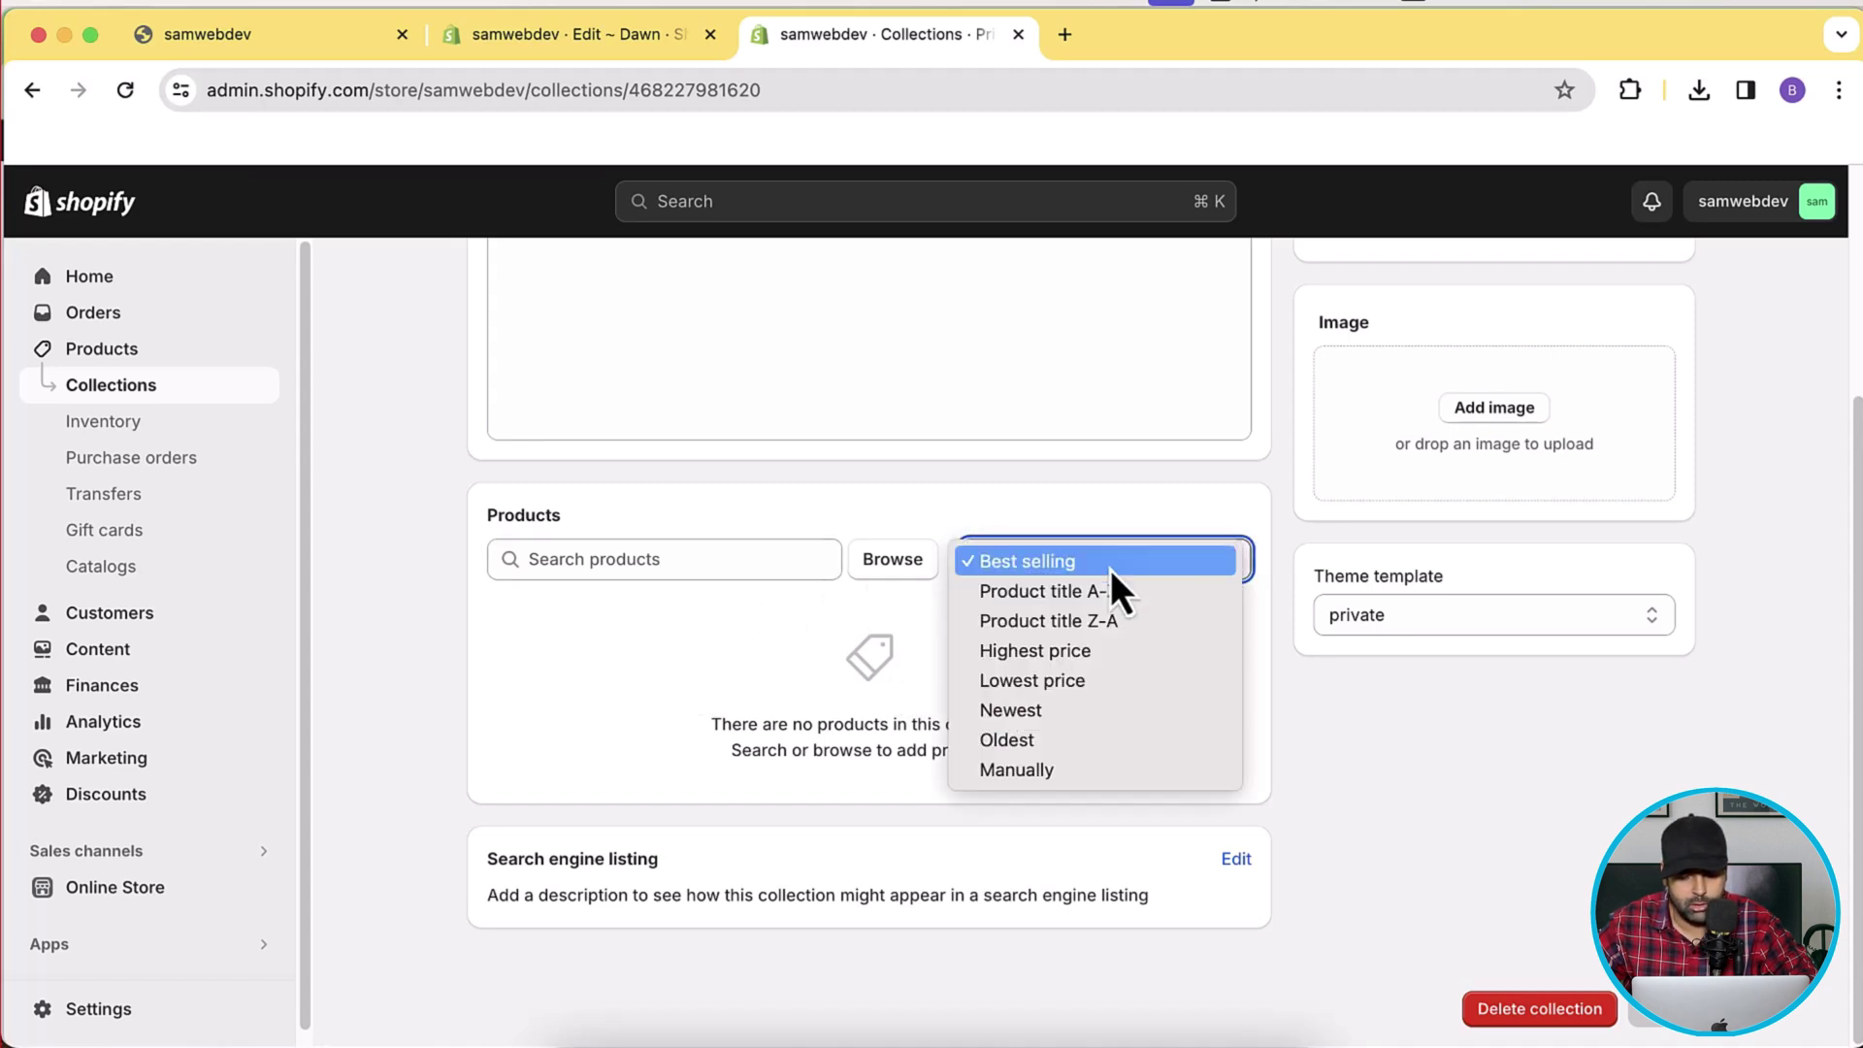
left_click(1032, 780)
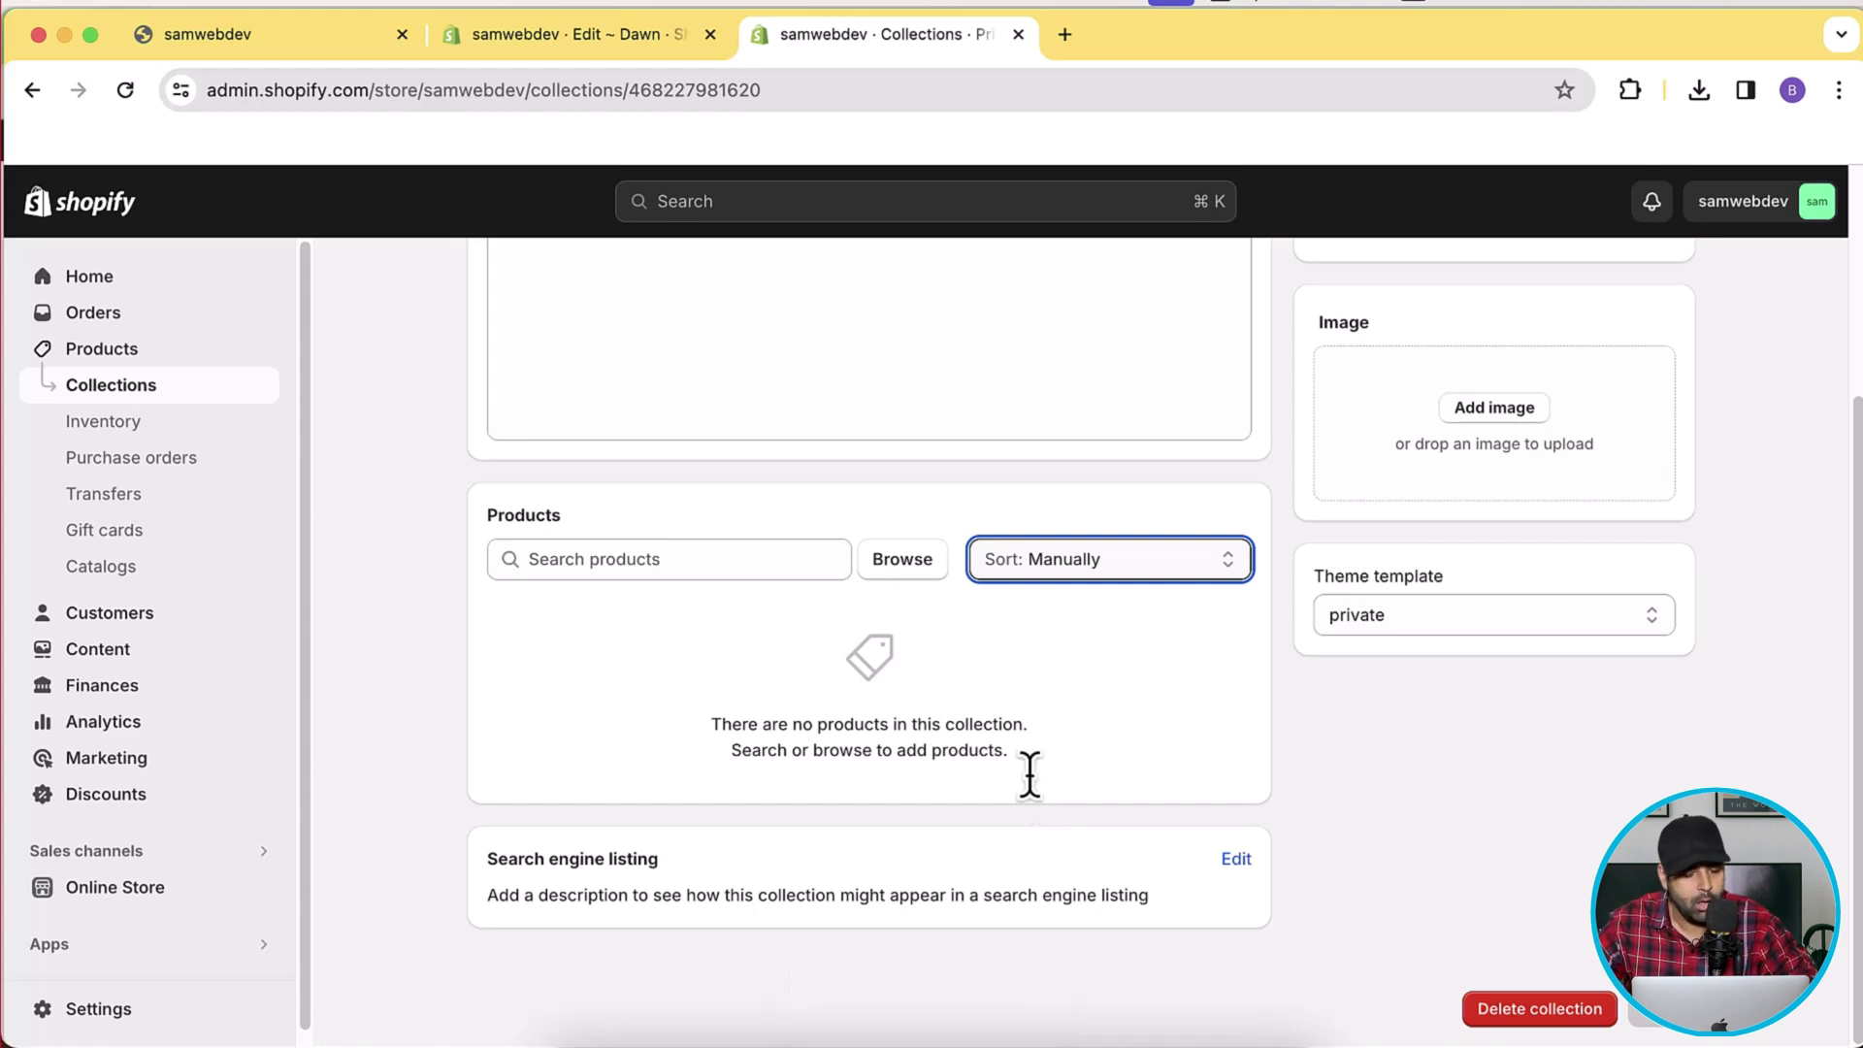
Add the Blue Tshirt product to the Private Collection.
left_click(715, 561)
left_click(881, 185)
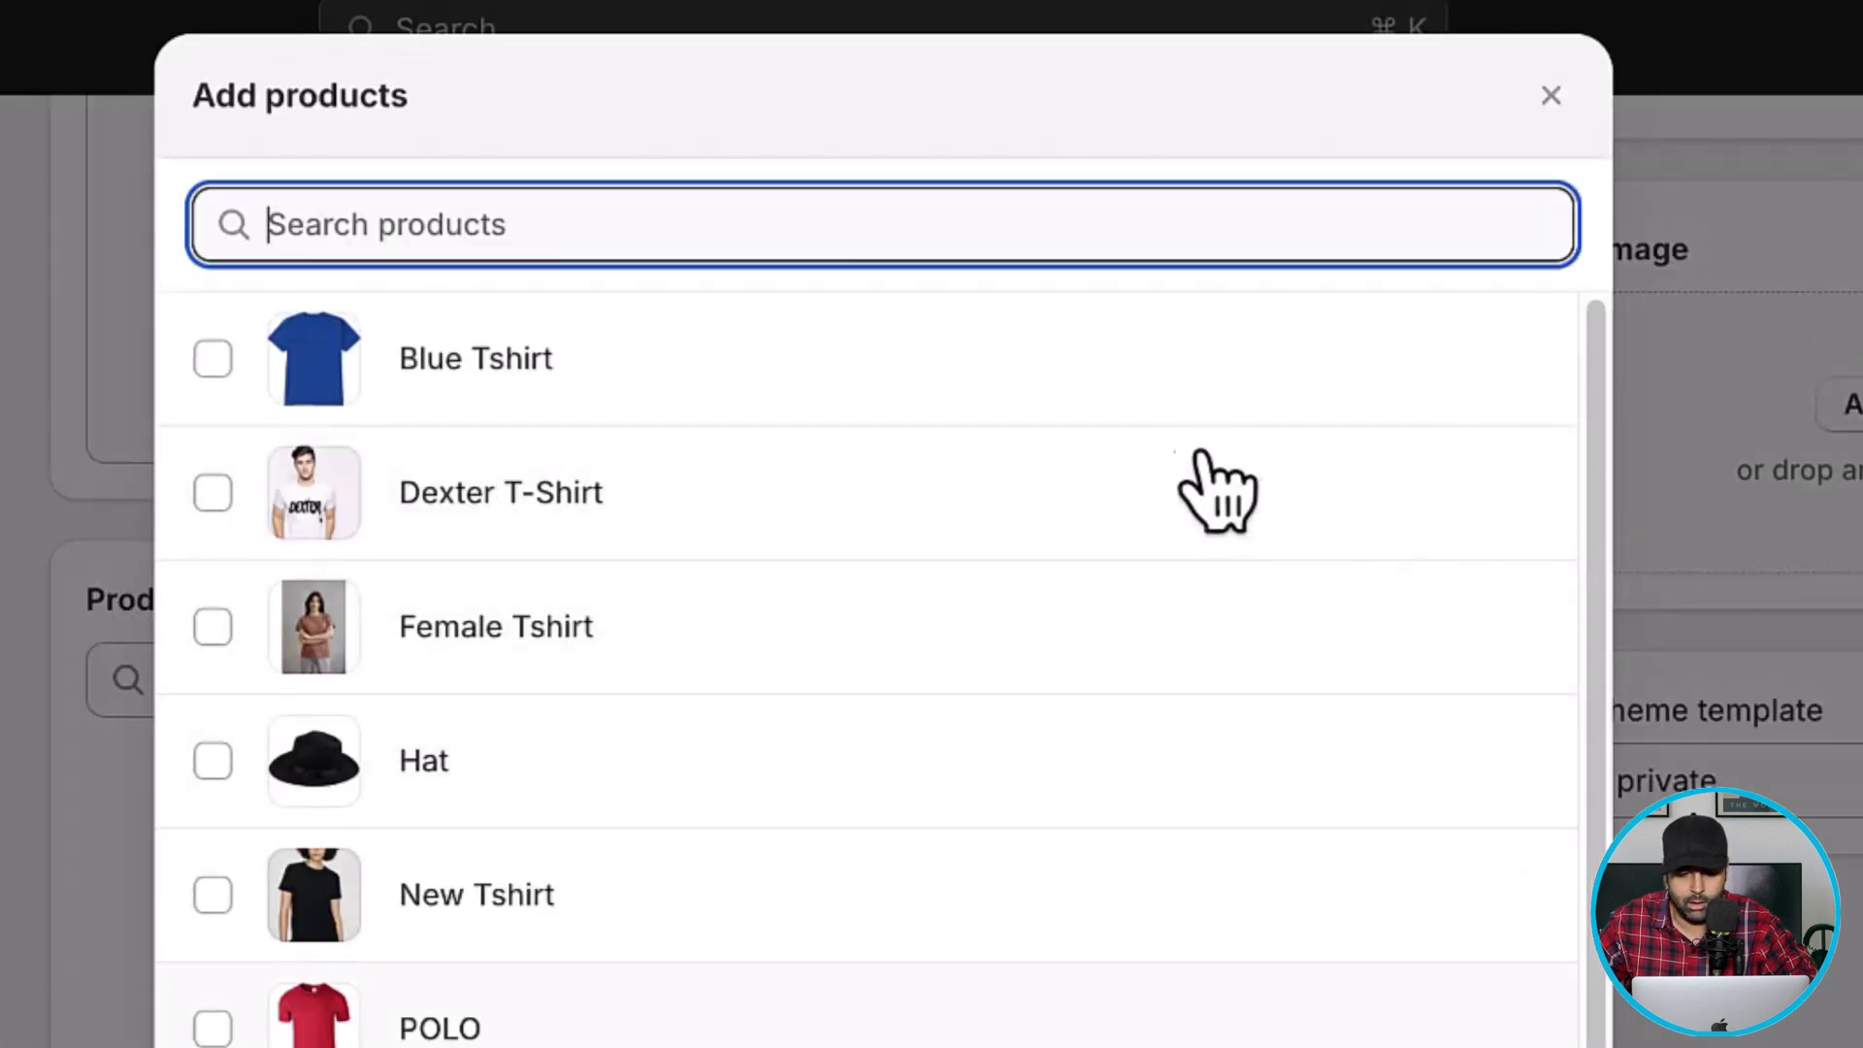
left_click(215, 361)
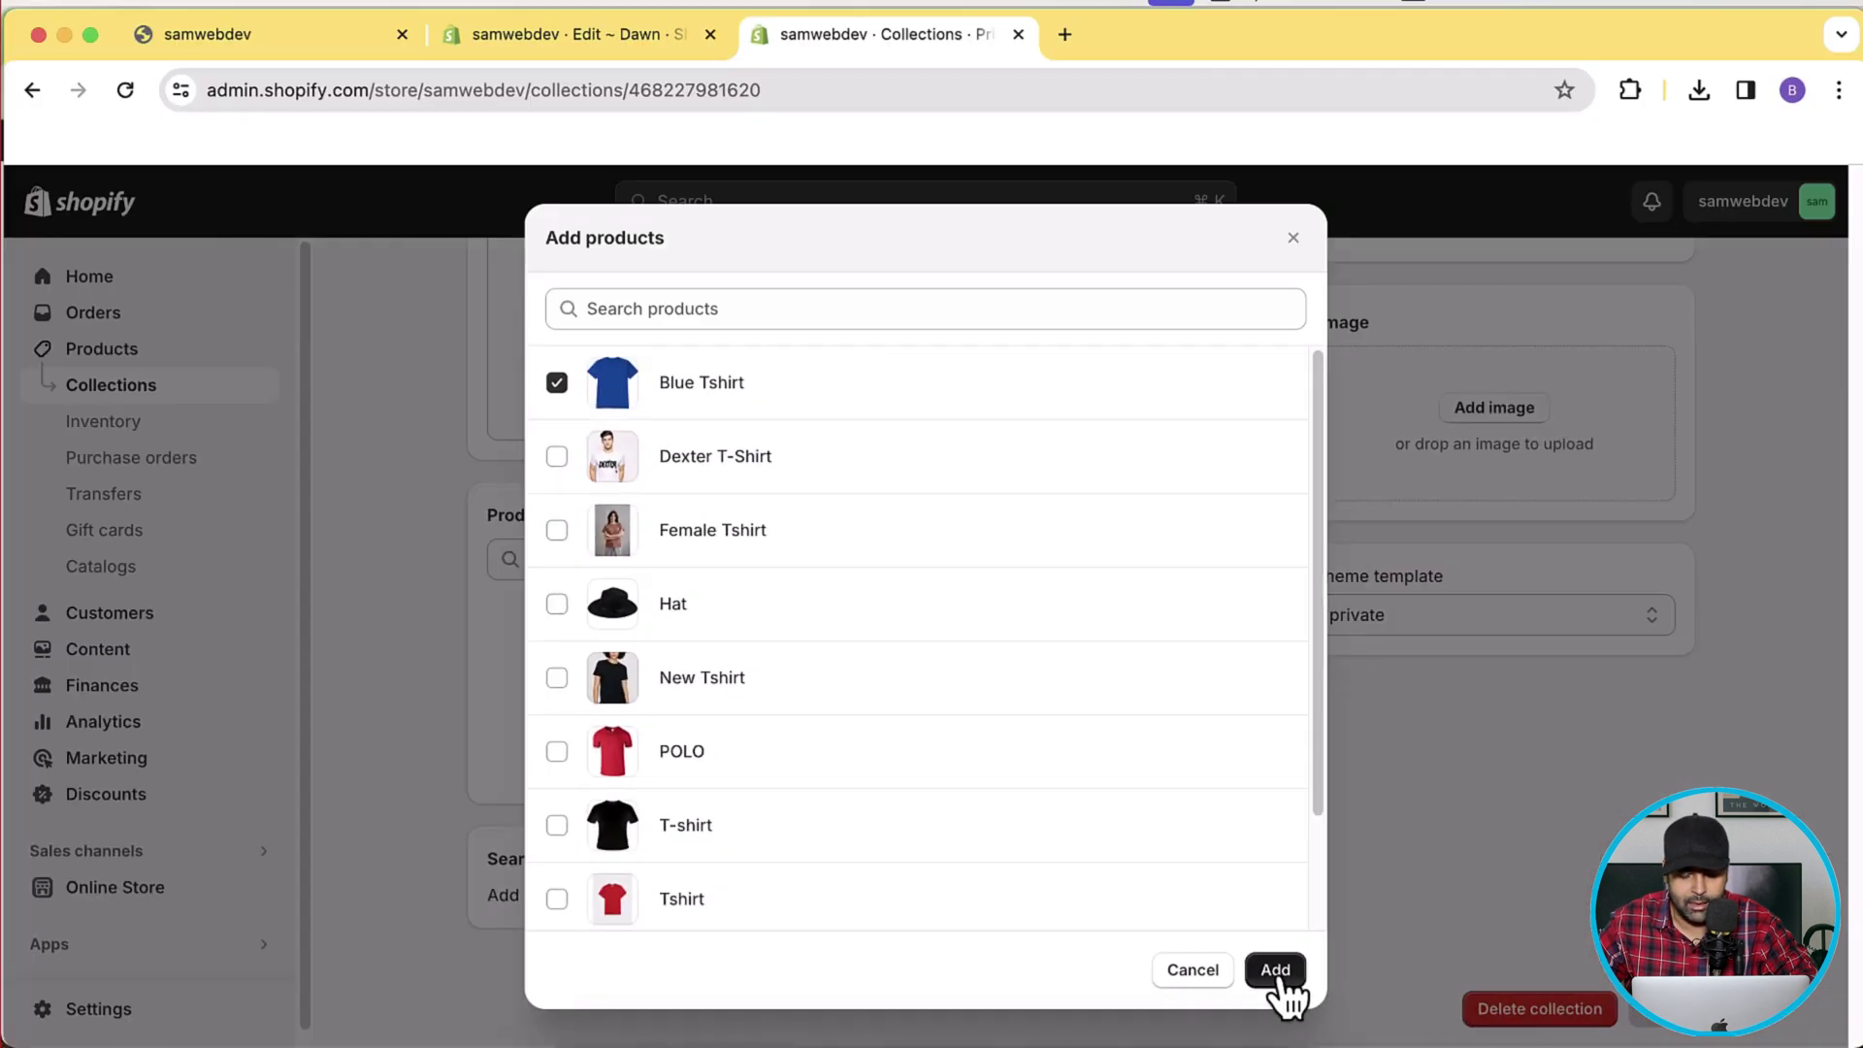
left_click(1275, 970)
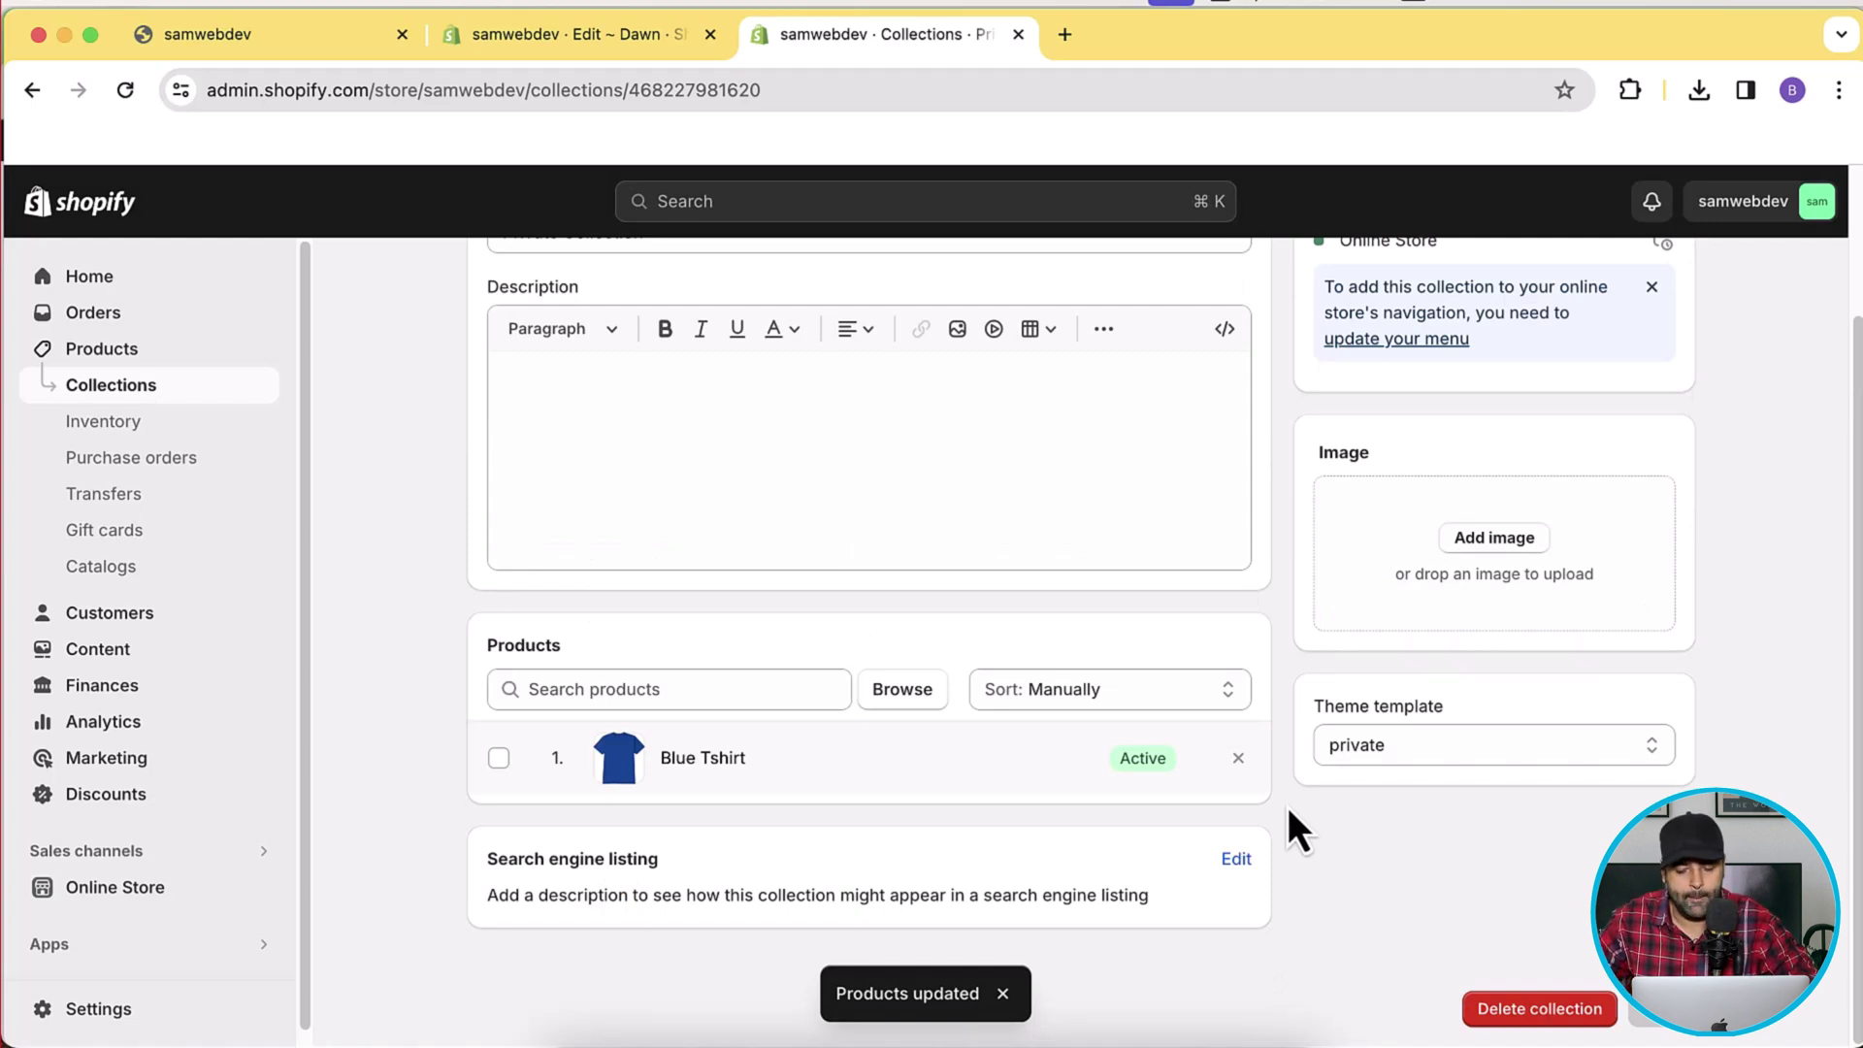
scroll(1412, 843, "up", 3)
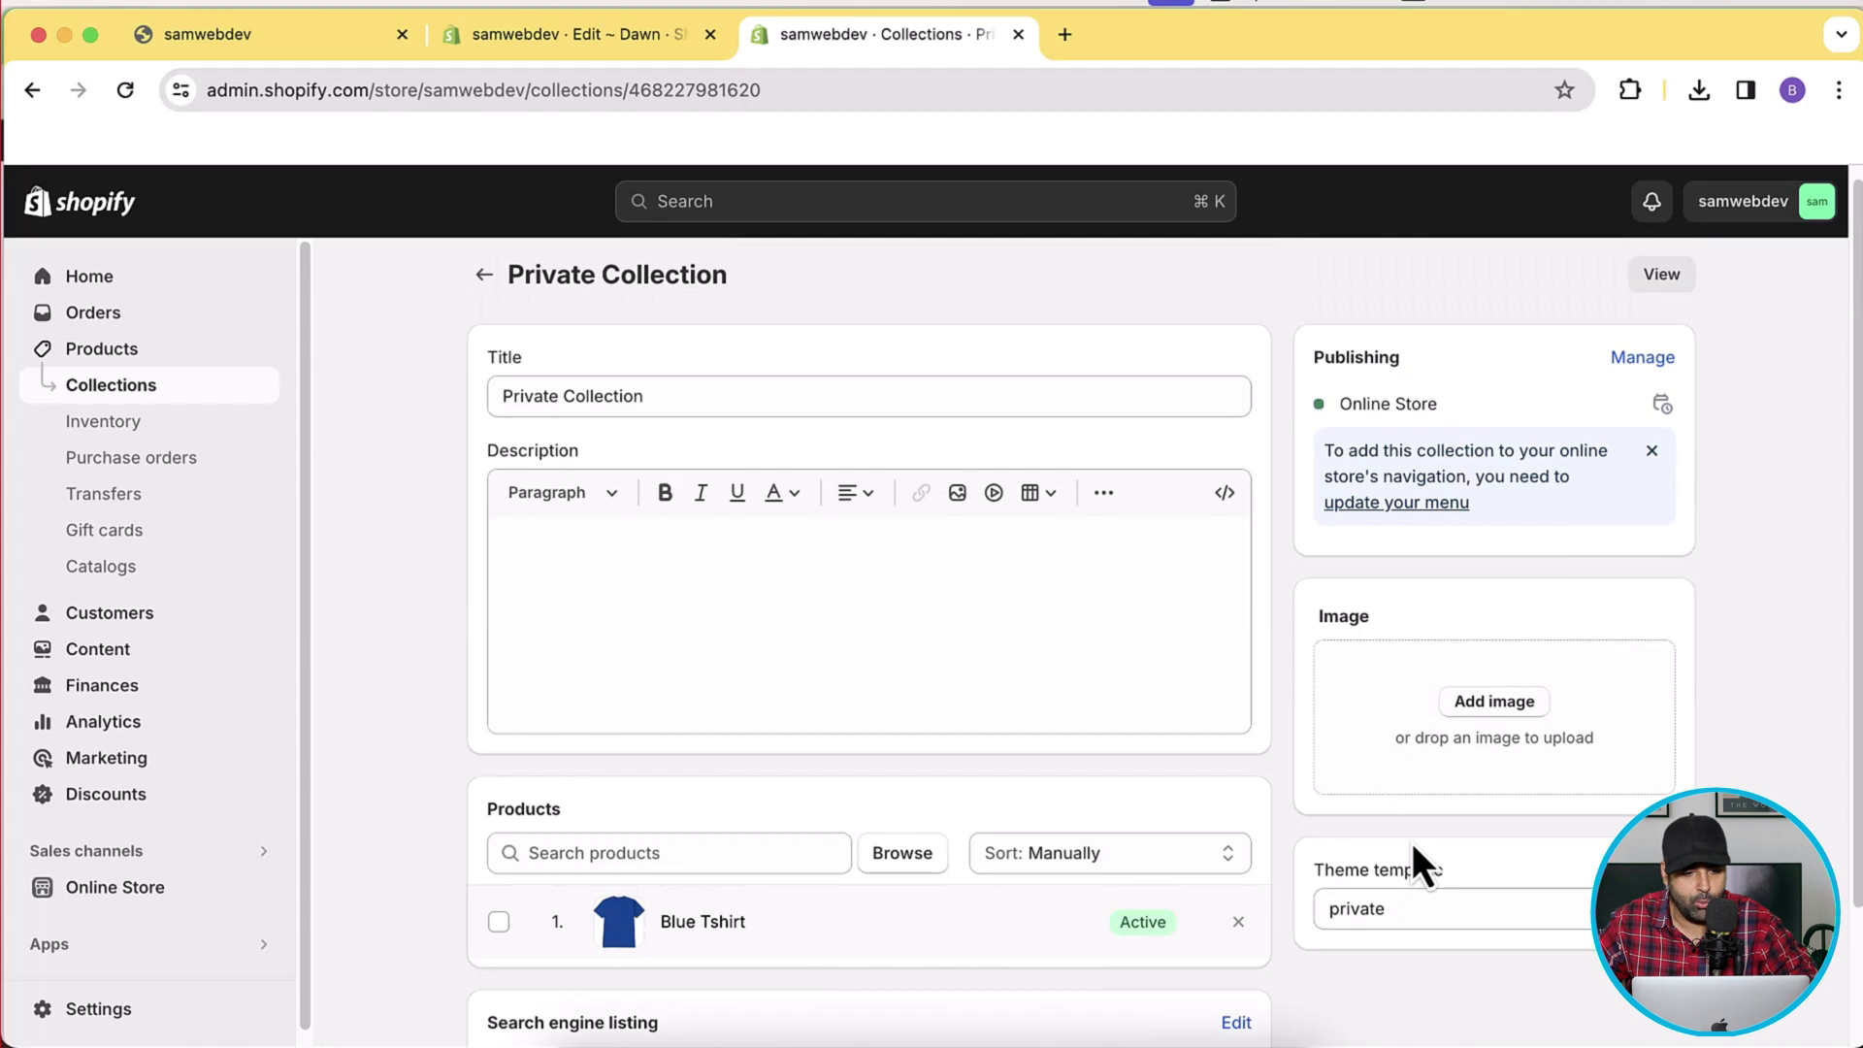
key("super+Tab")
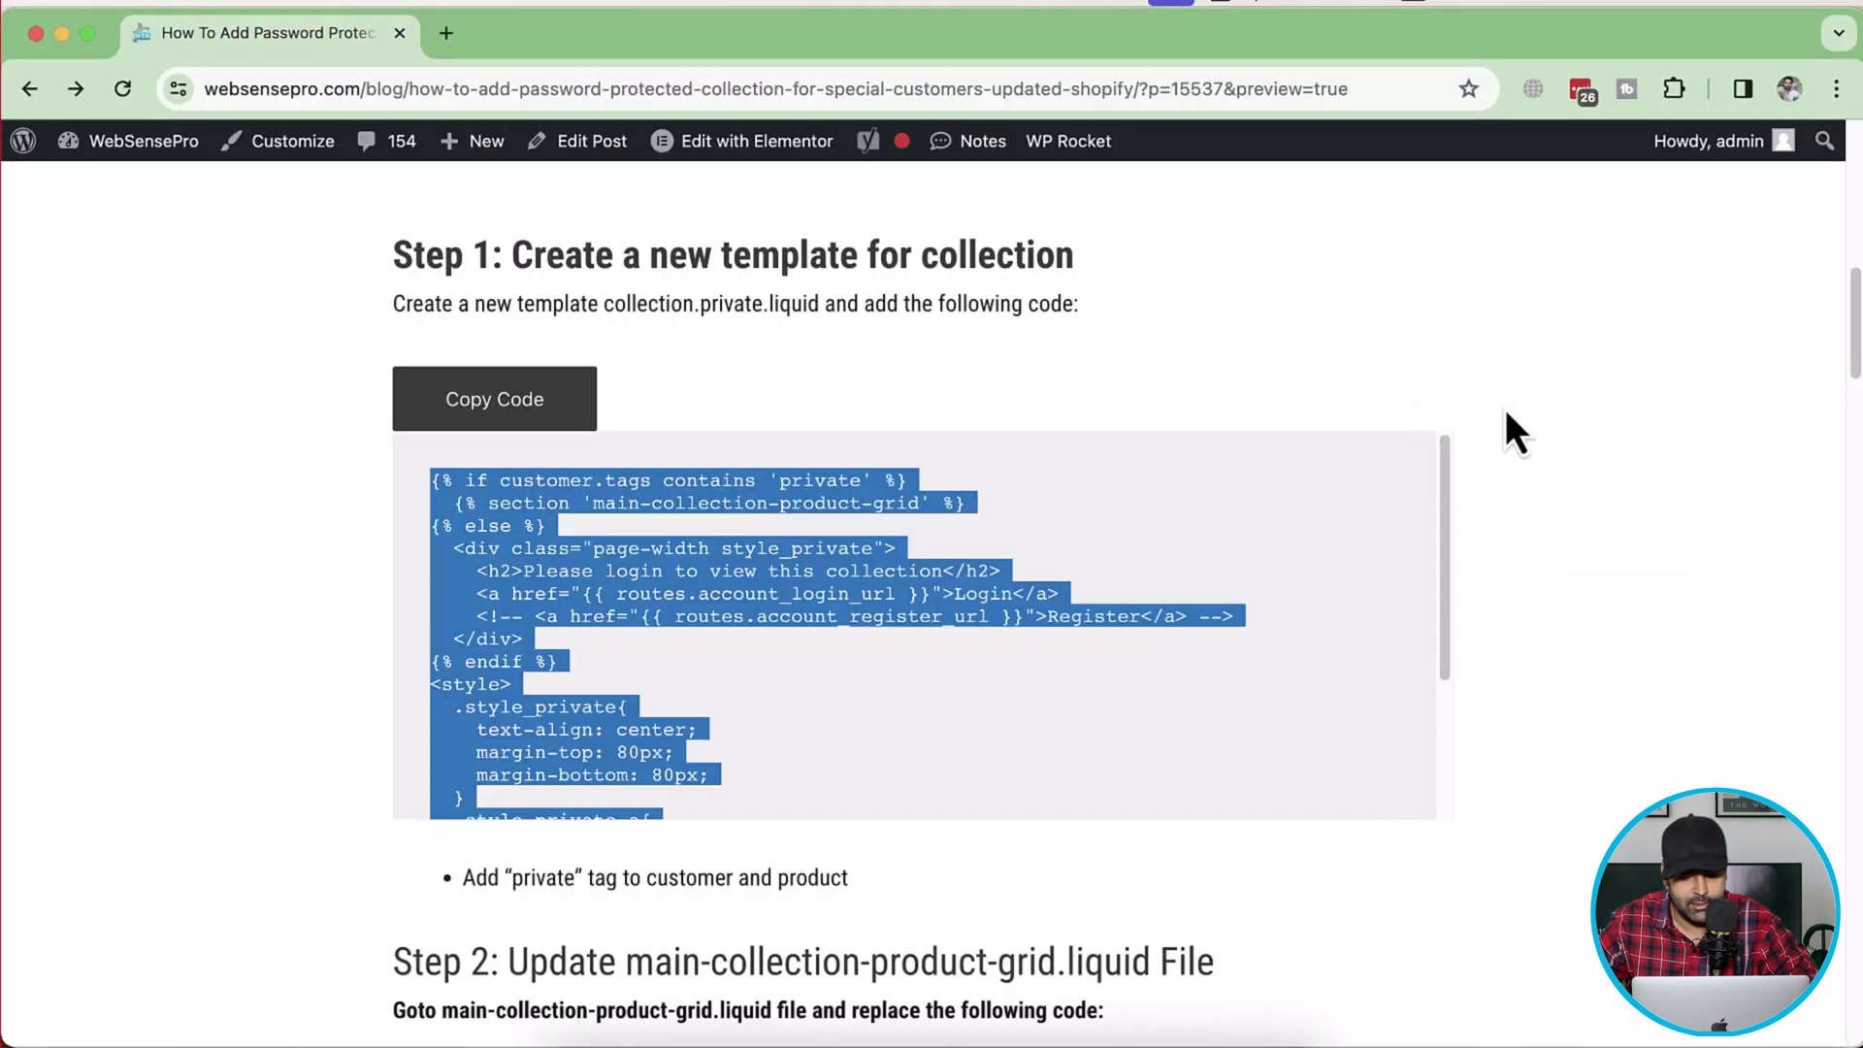
scroll(1505, 410, "down", 3)
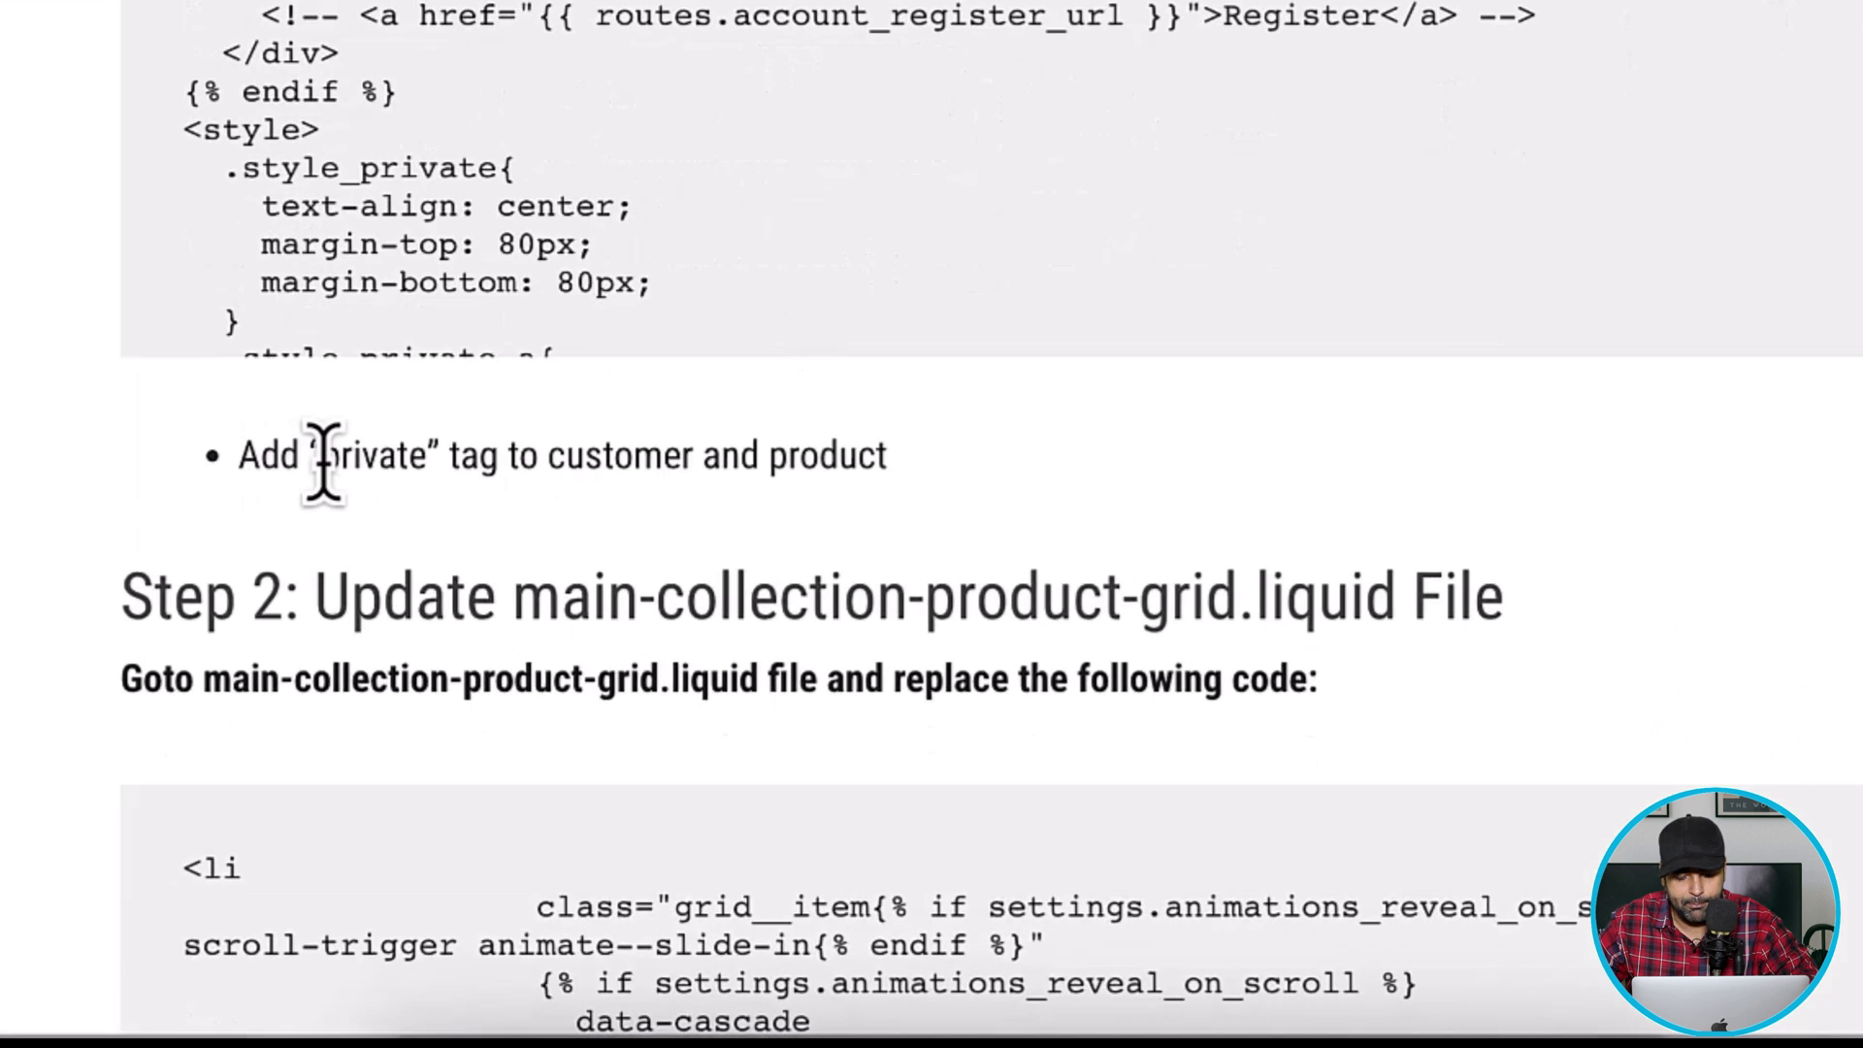
left_click_drag(512, 704, 625, 709)
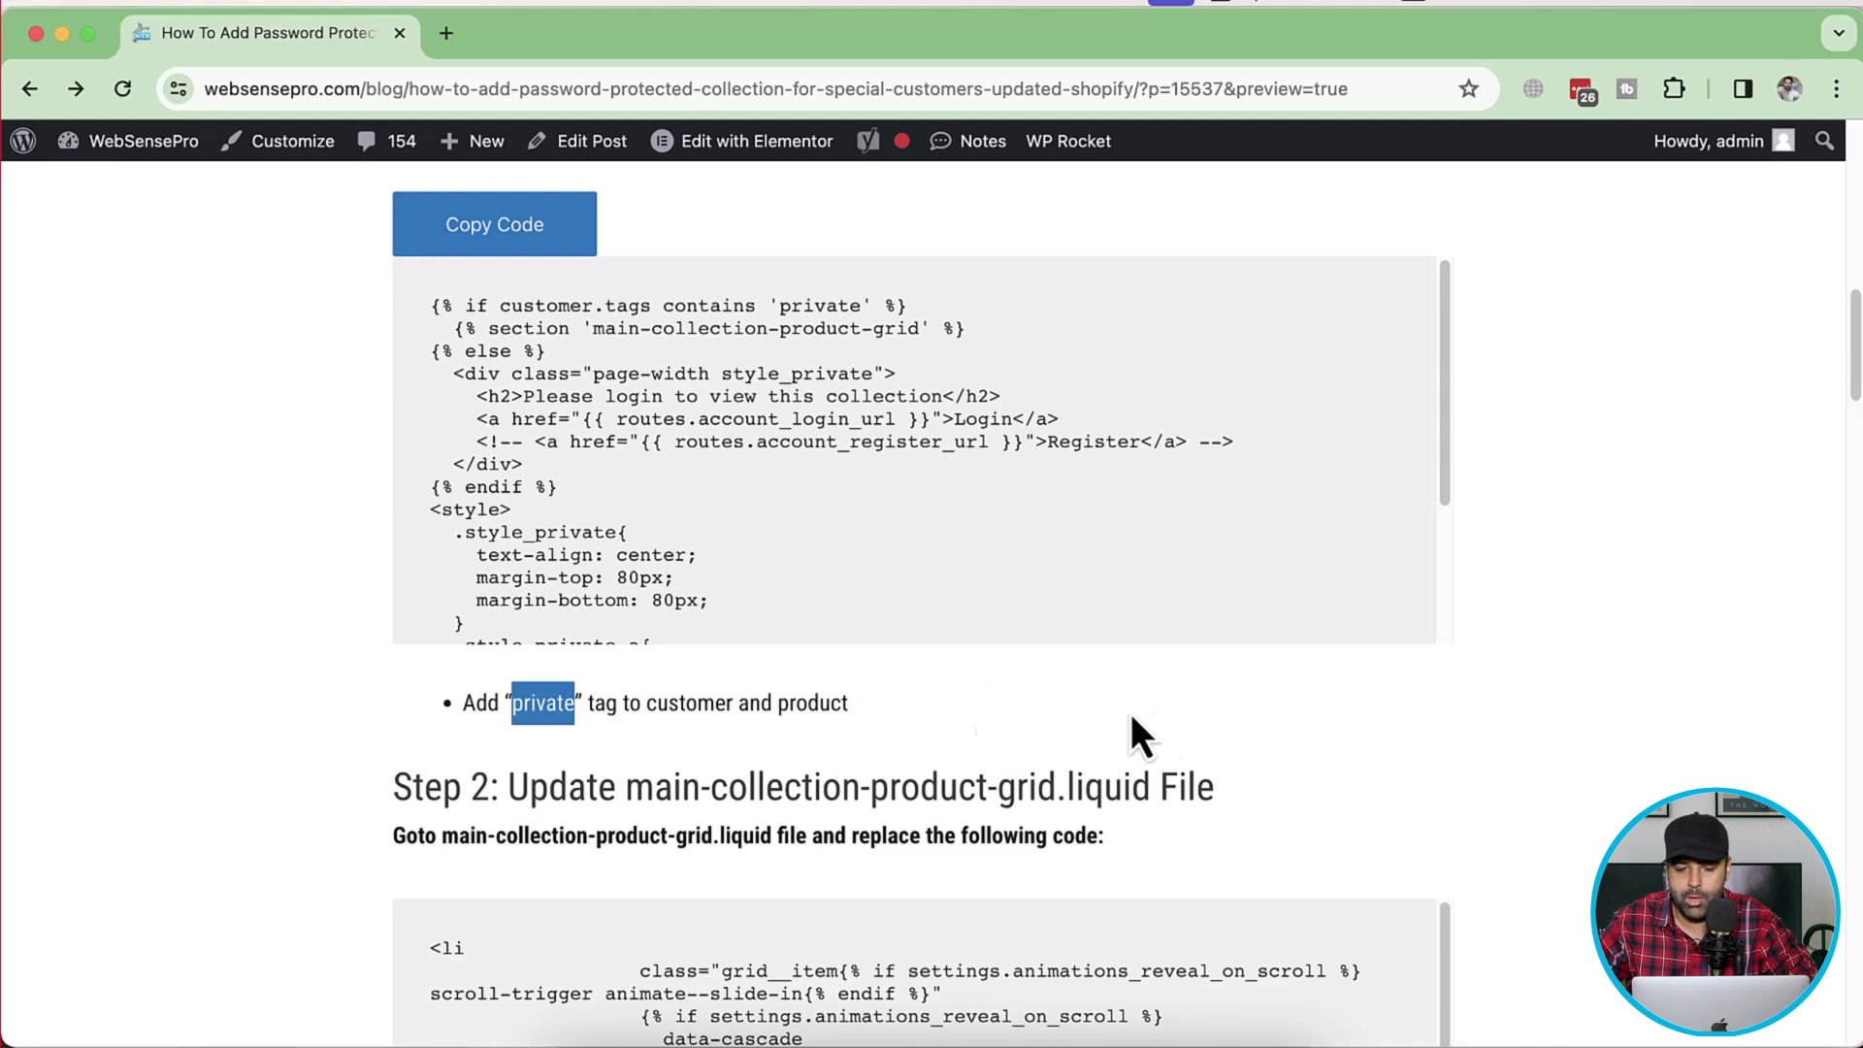
key("super+grave")
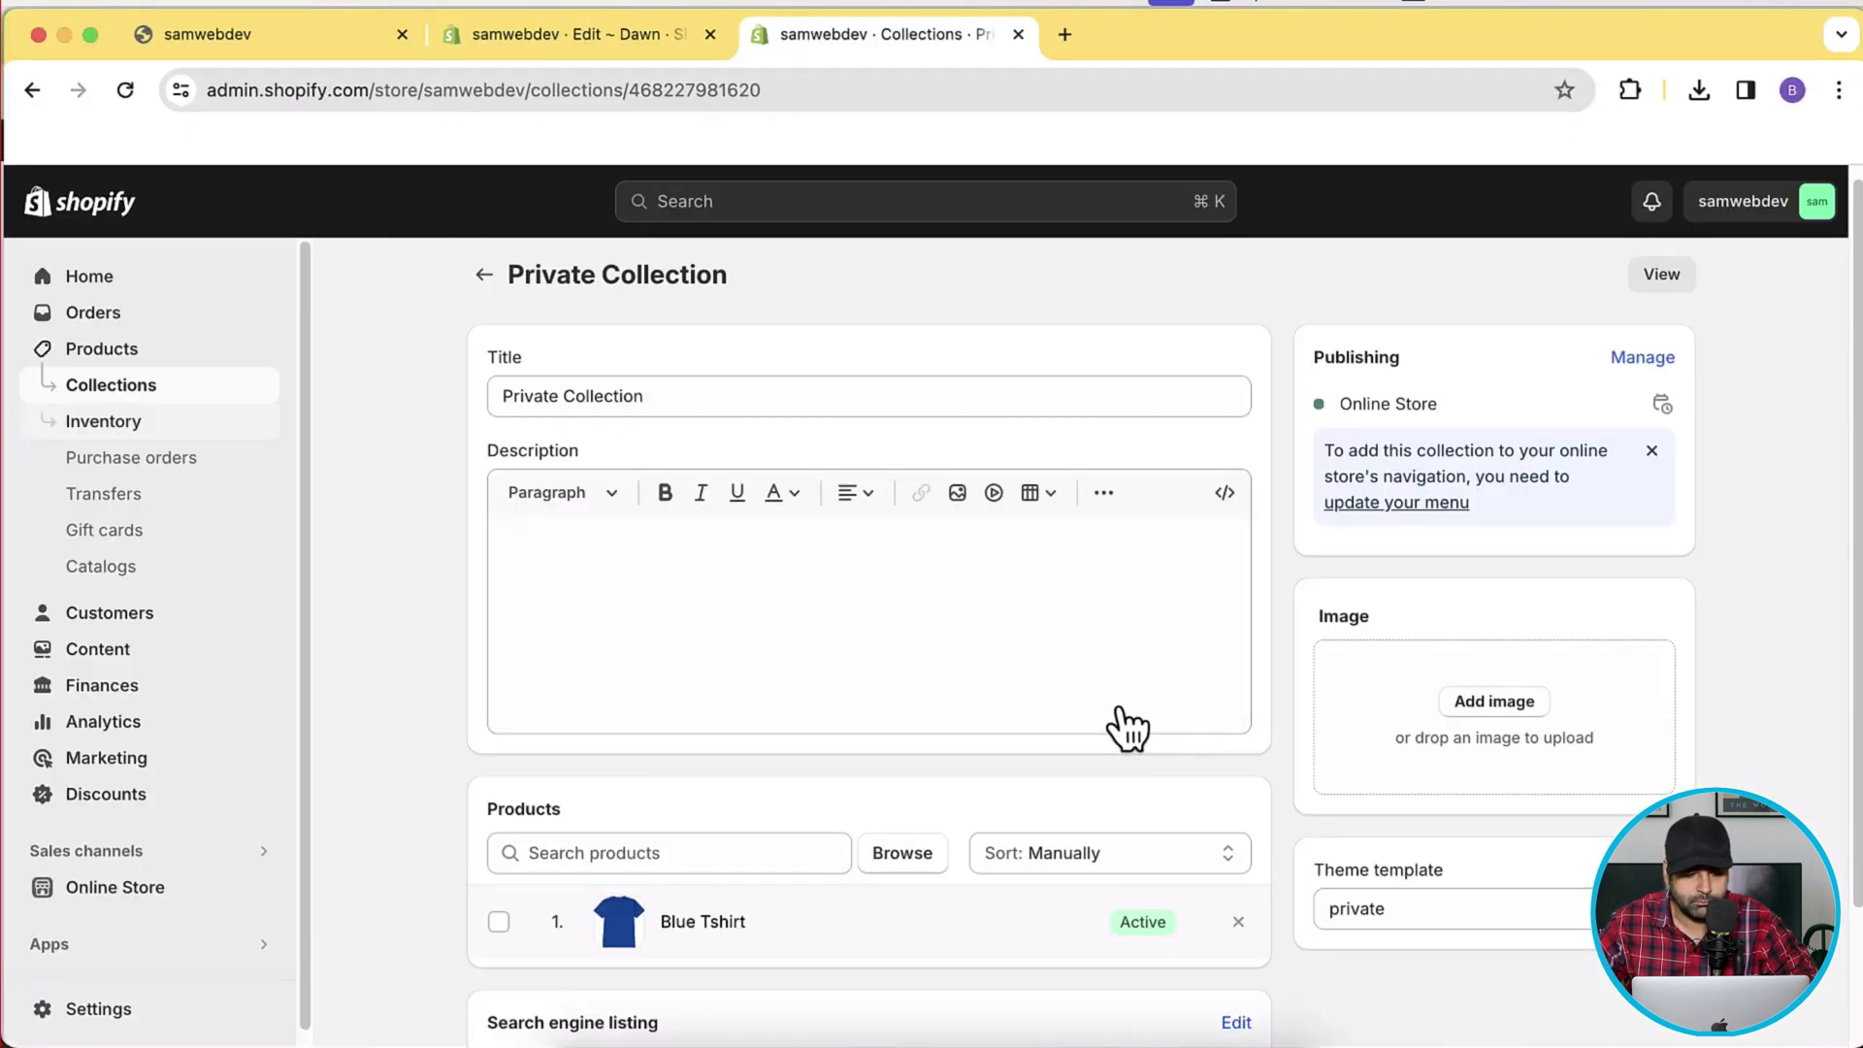
Add the tag 'private' to the store's only customer and save the record.
left_click(167, 613)
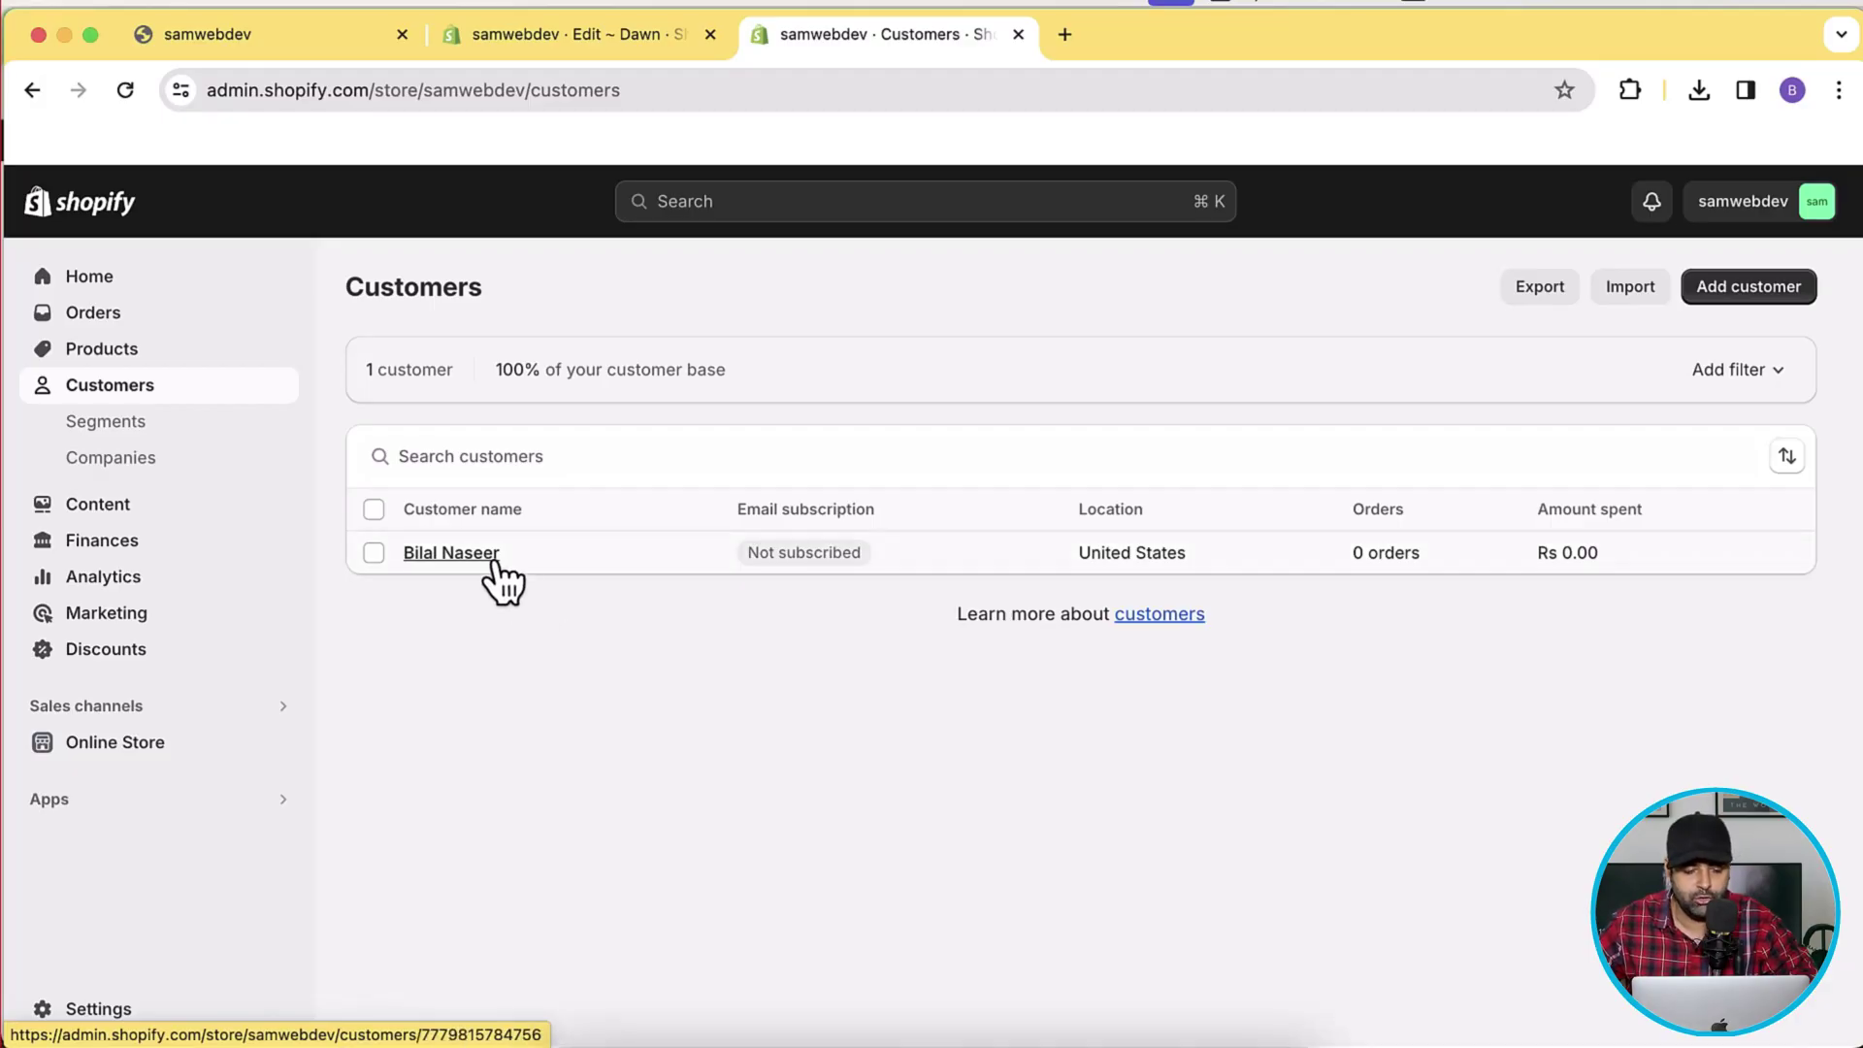
left_click(493, 563)
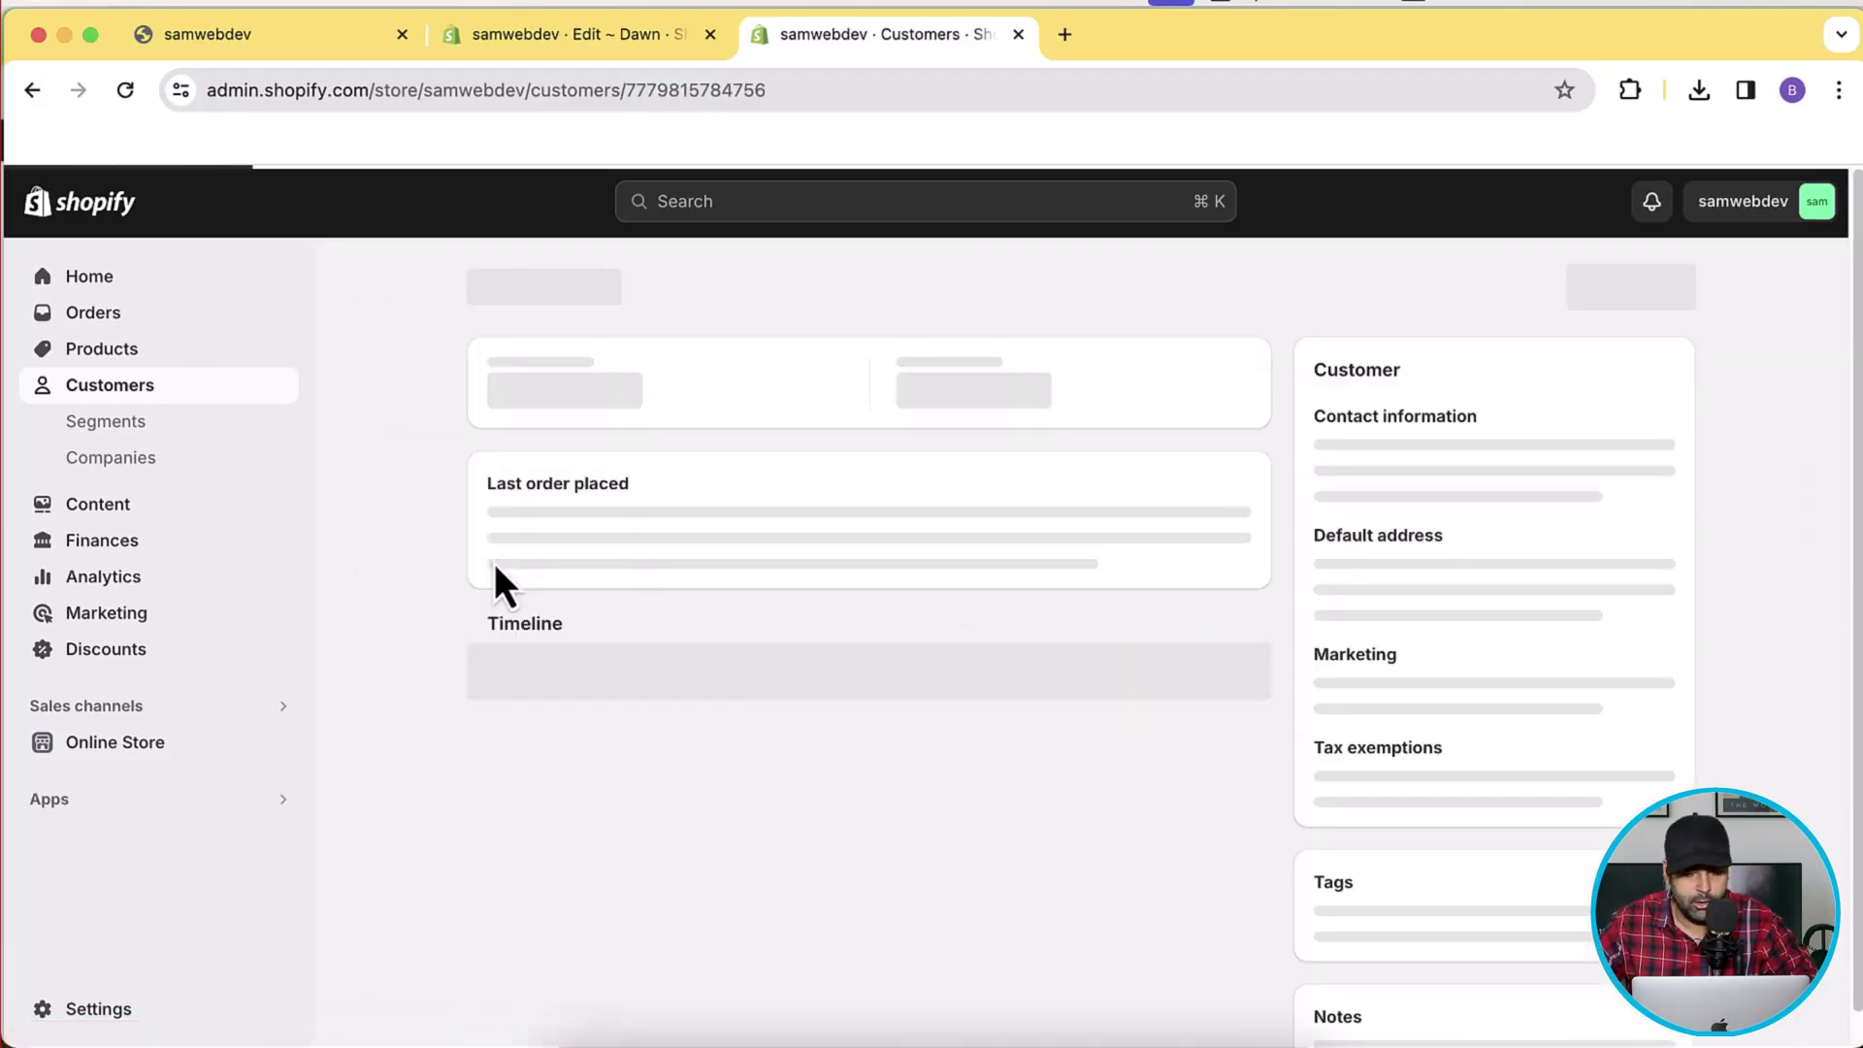
scroll(1709, 380, "down", 3)
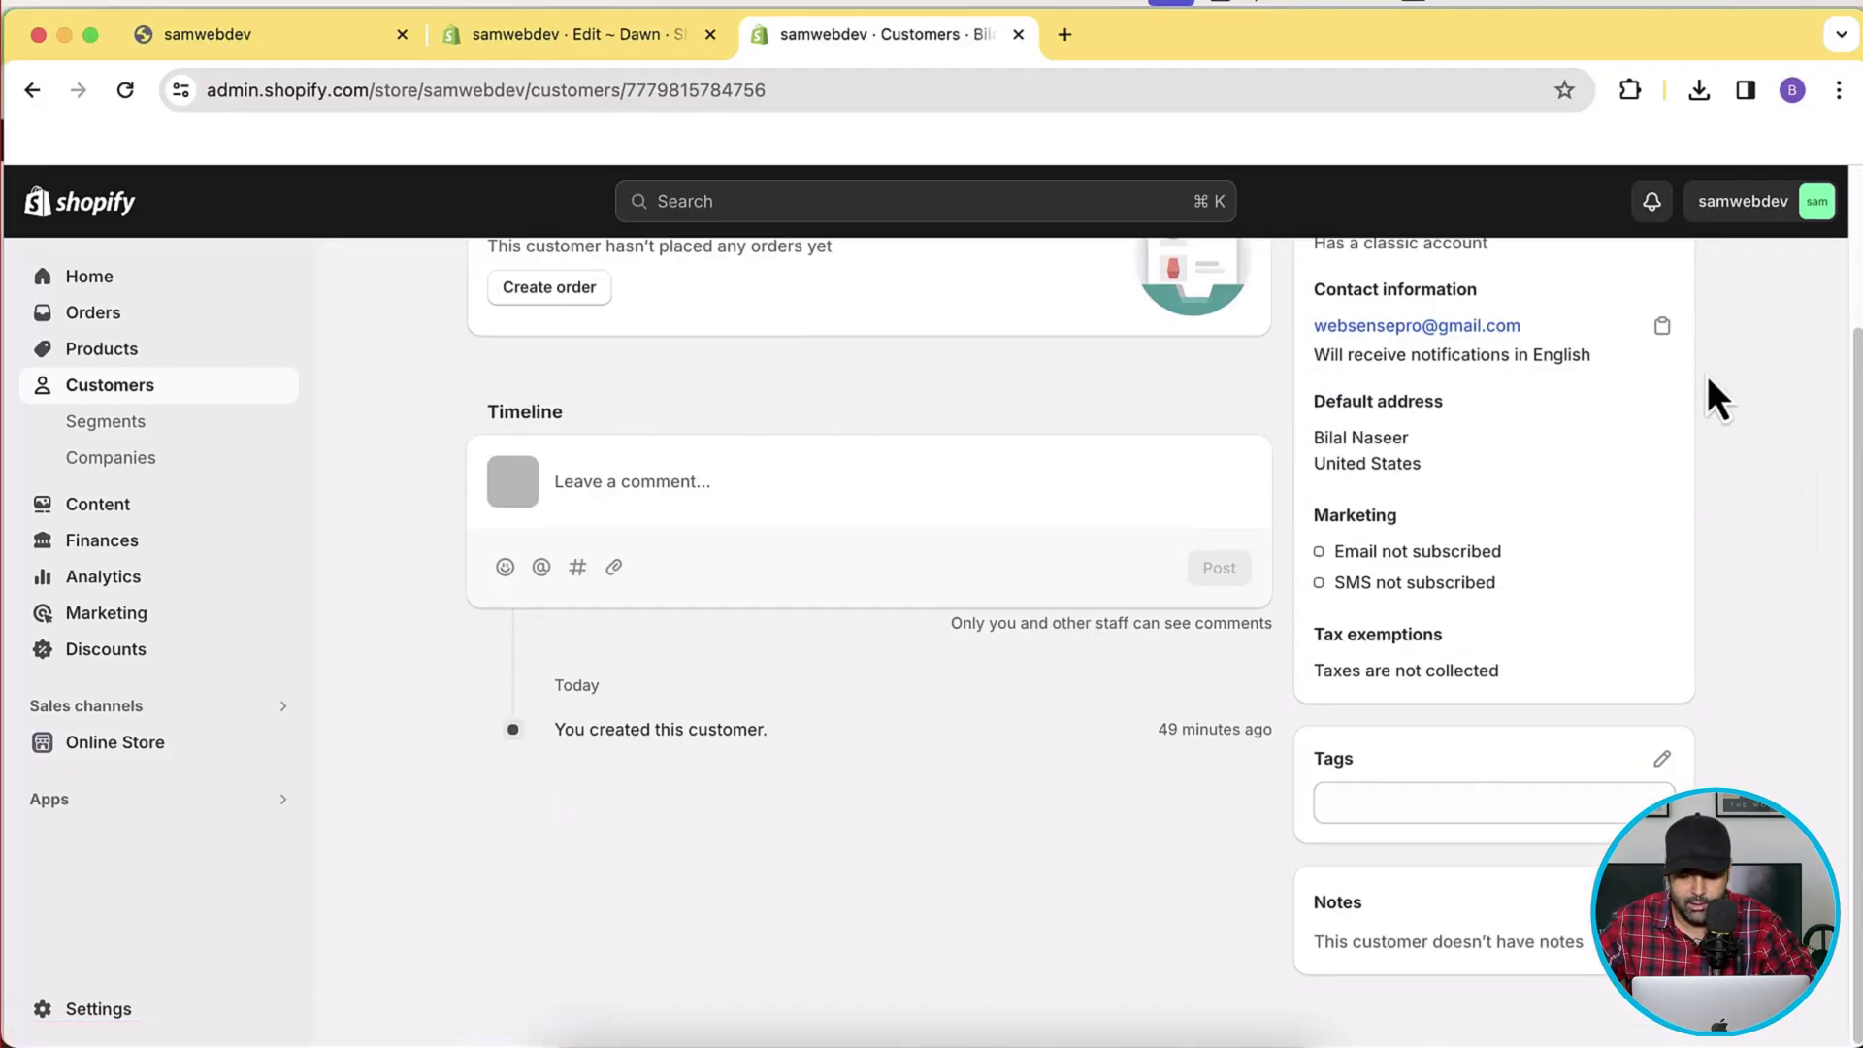
left_click(1504, 812)
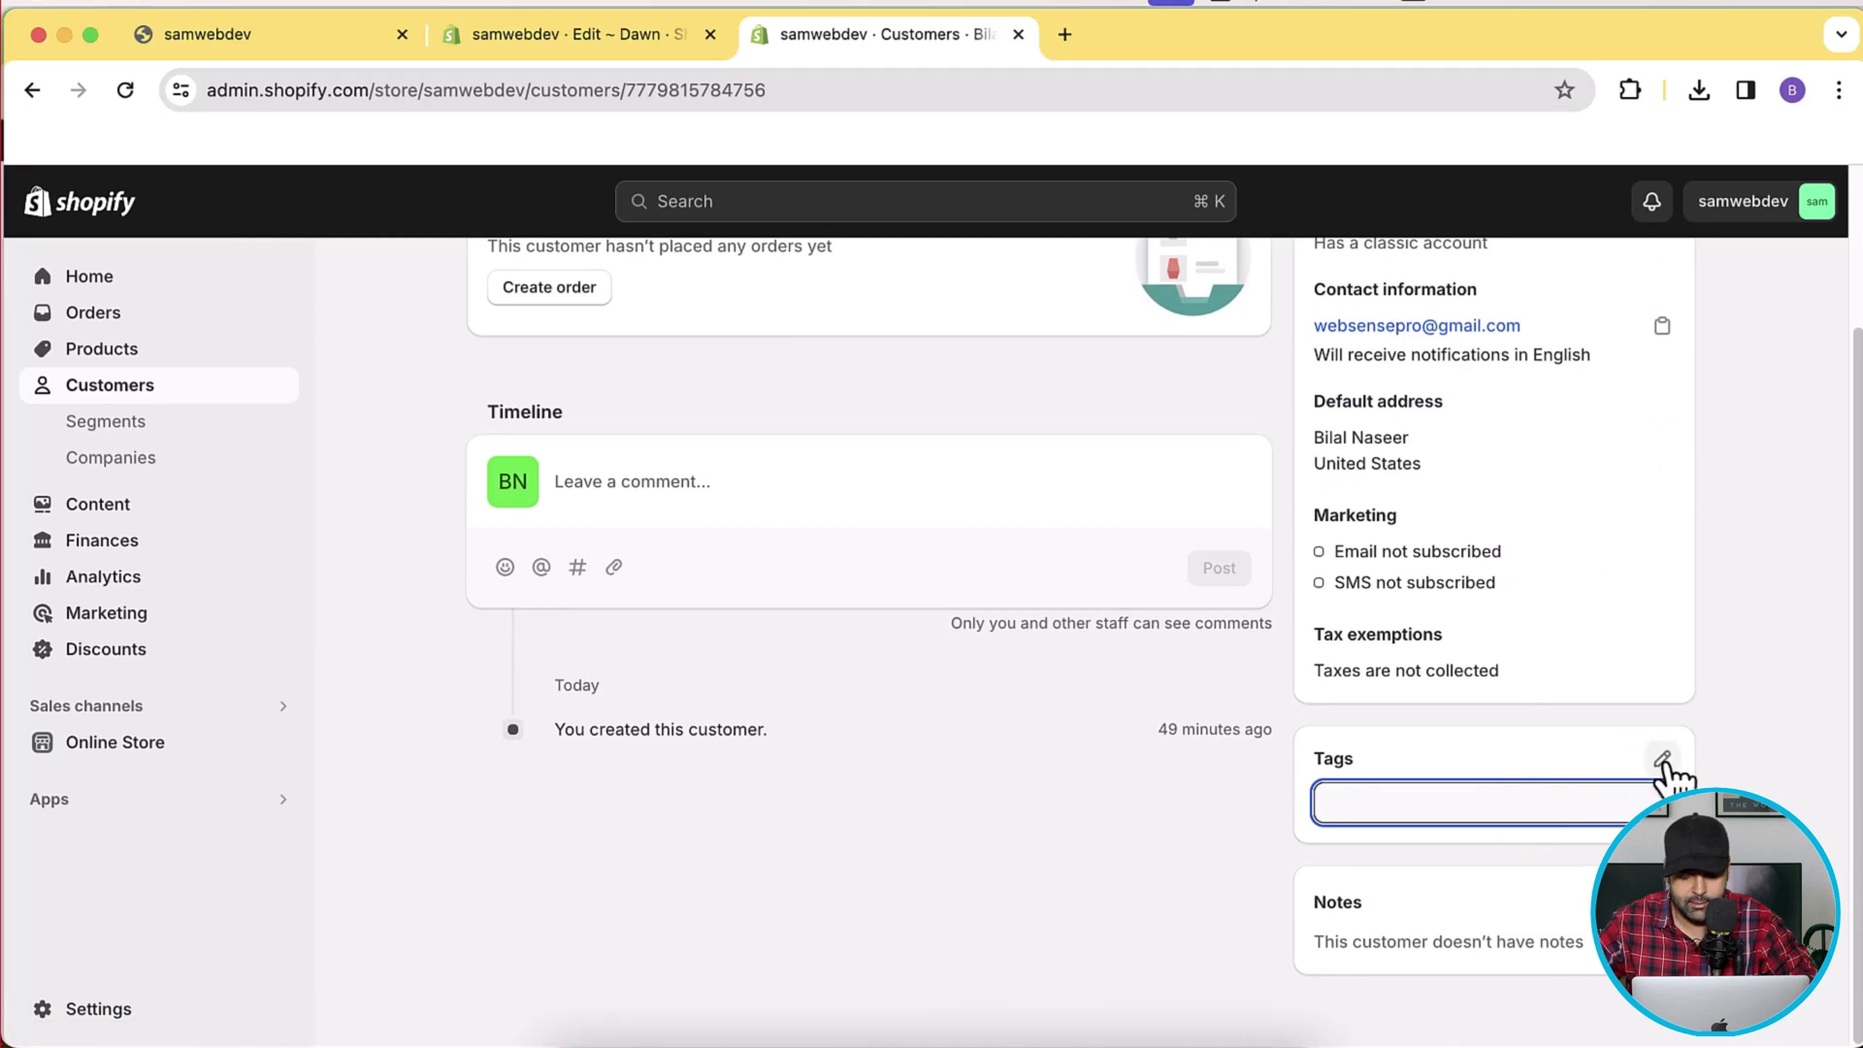
type("priv")
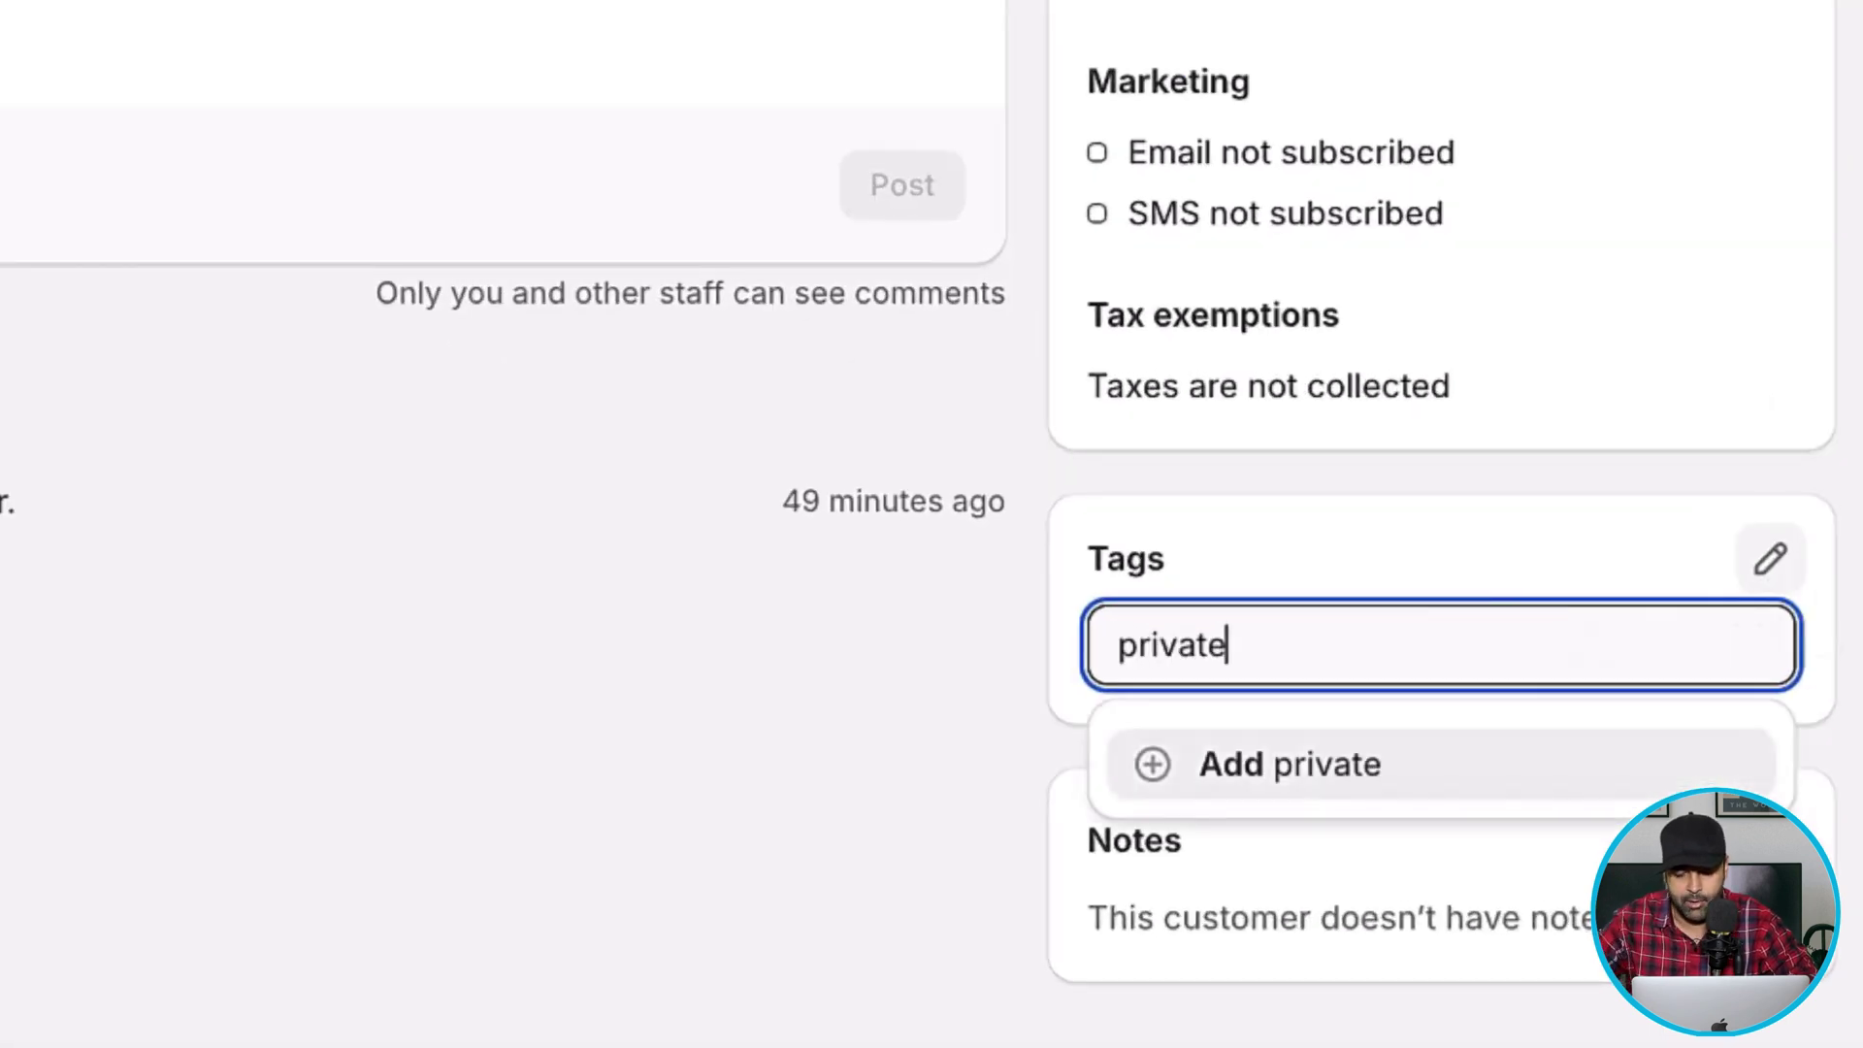
key("Return")
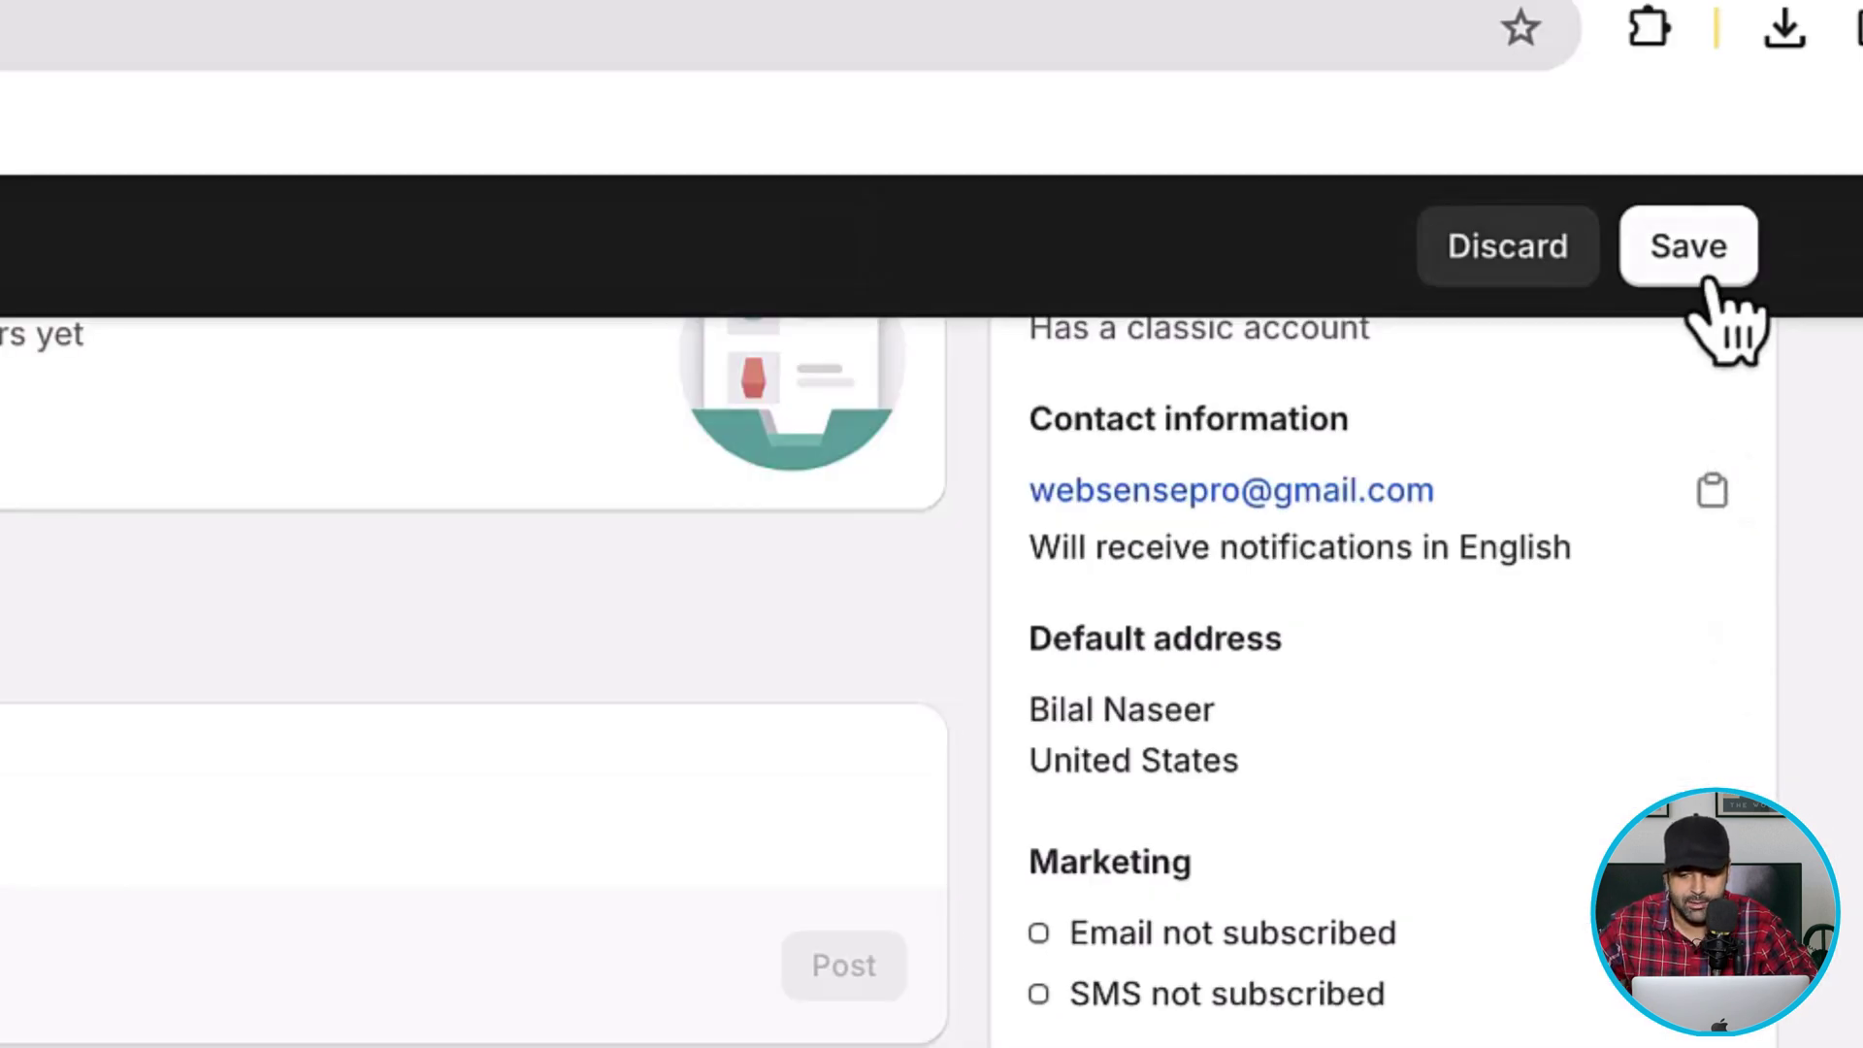
left_click(1693, 260)
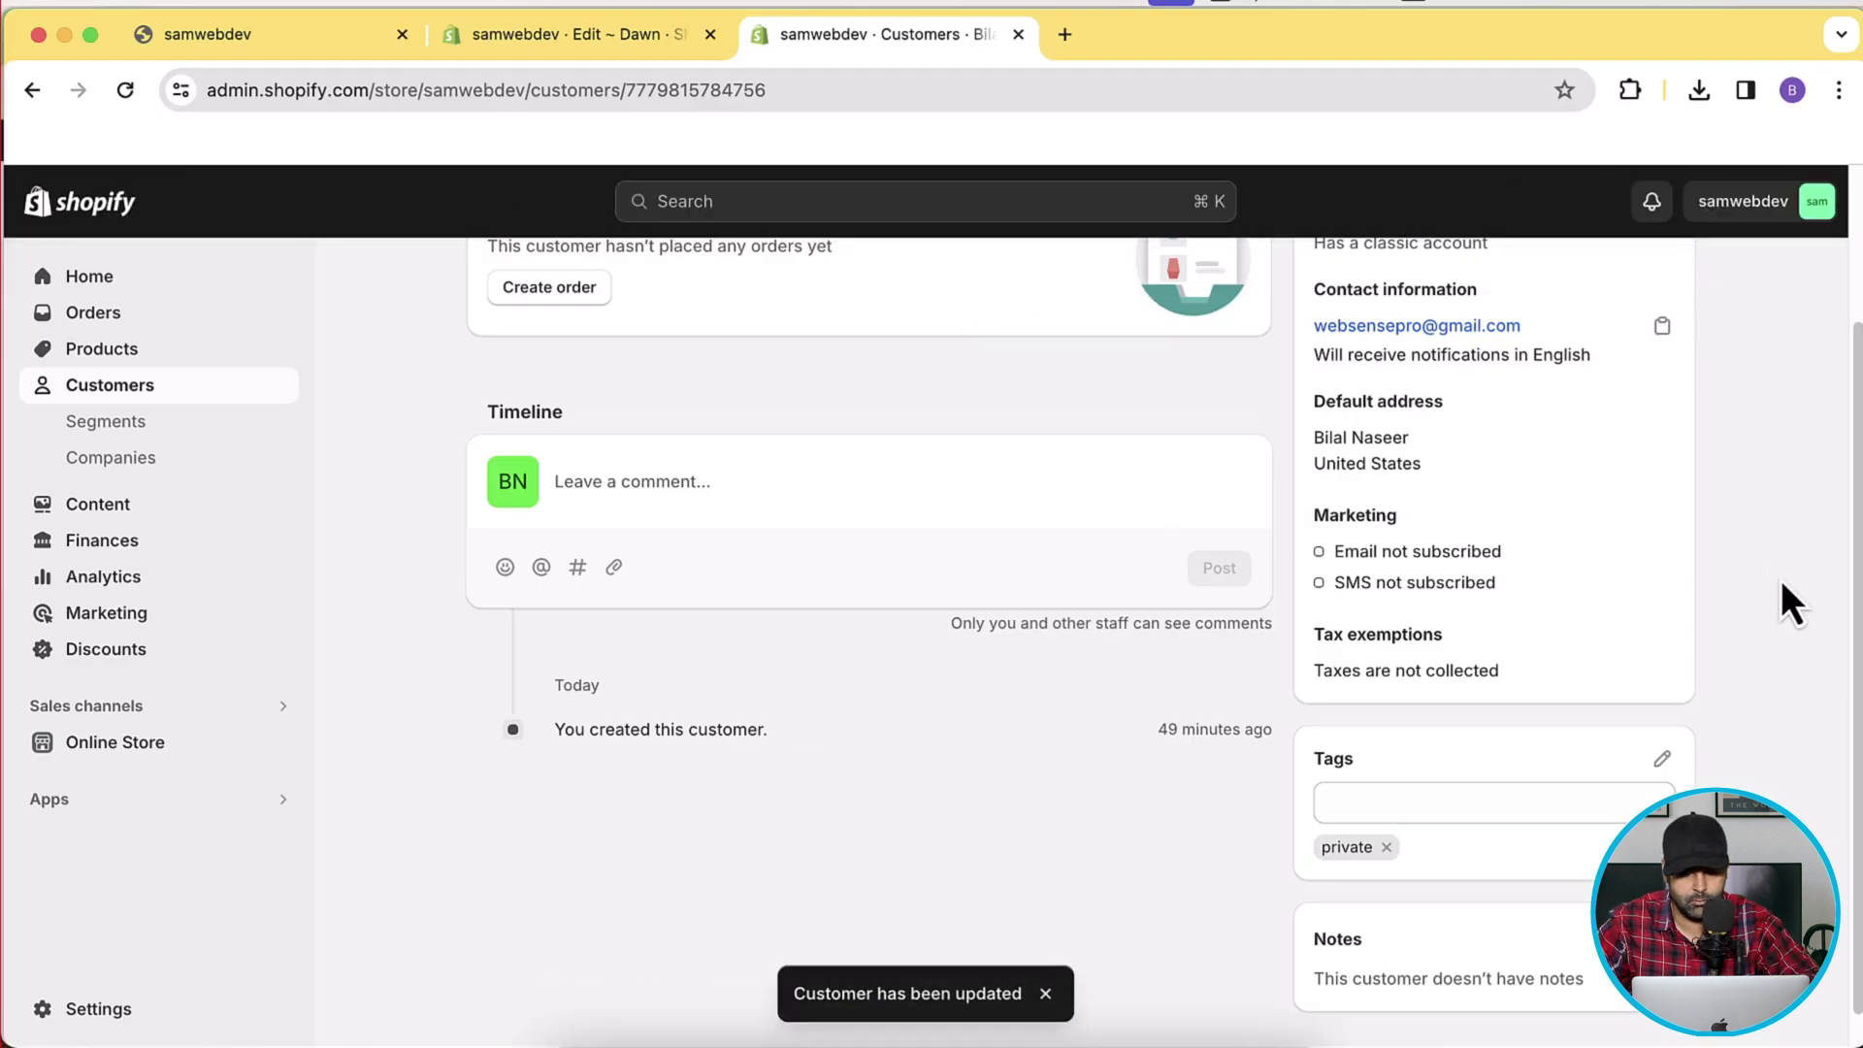
scroll(1673, 546, "down", 1)
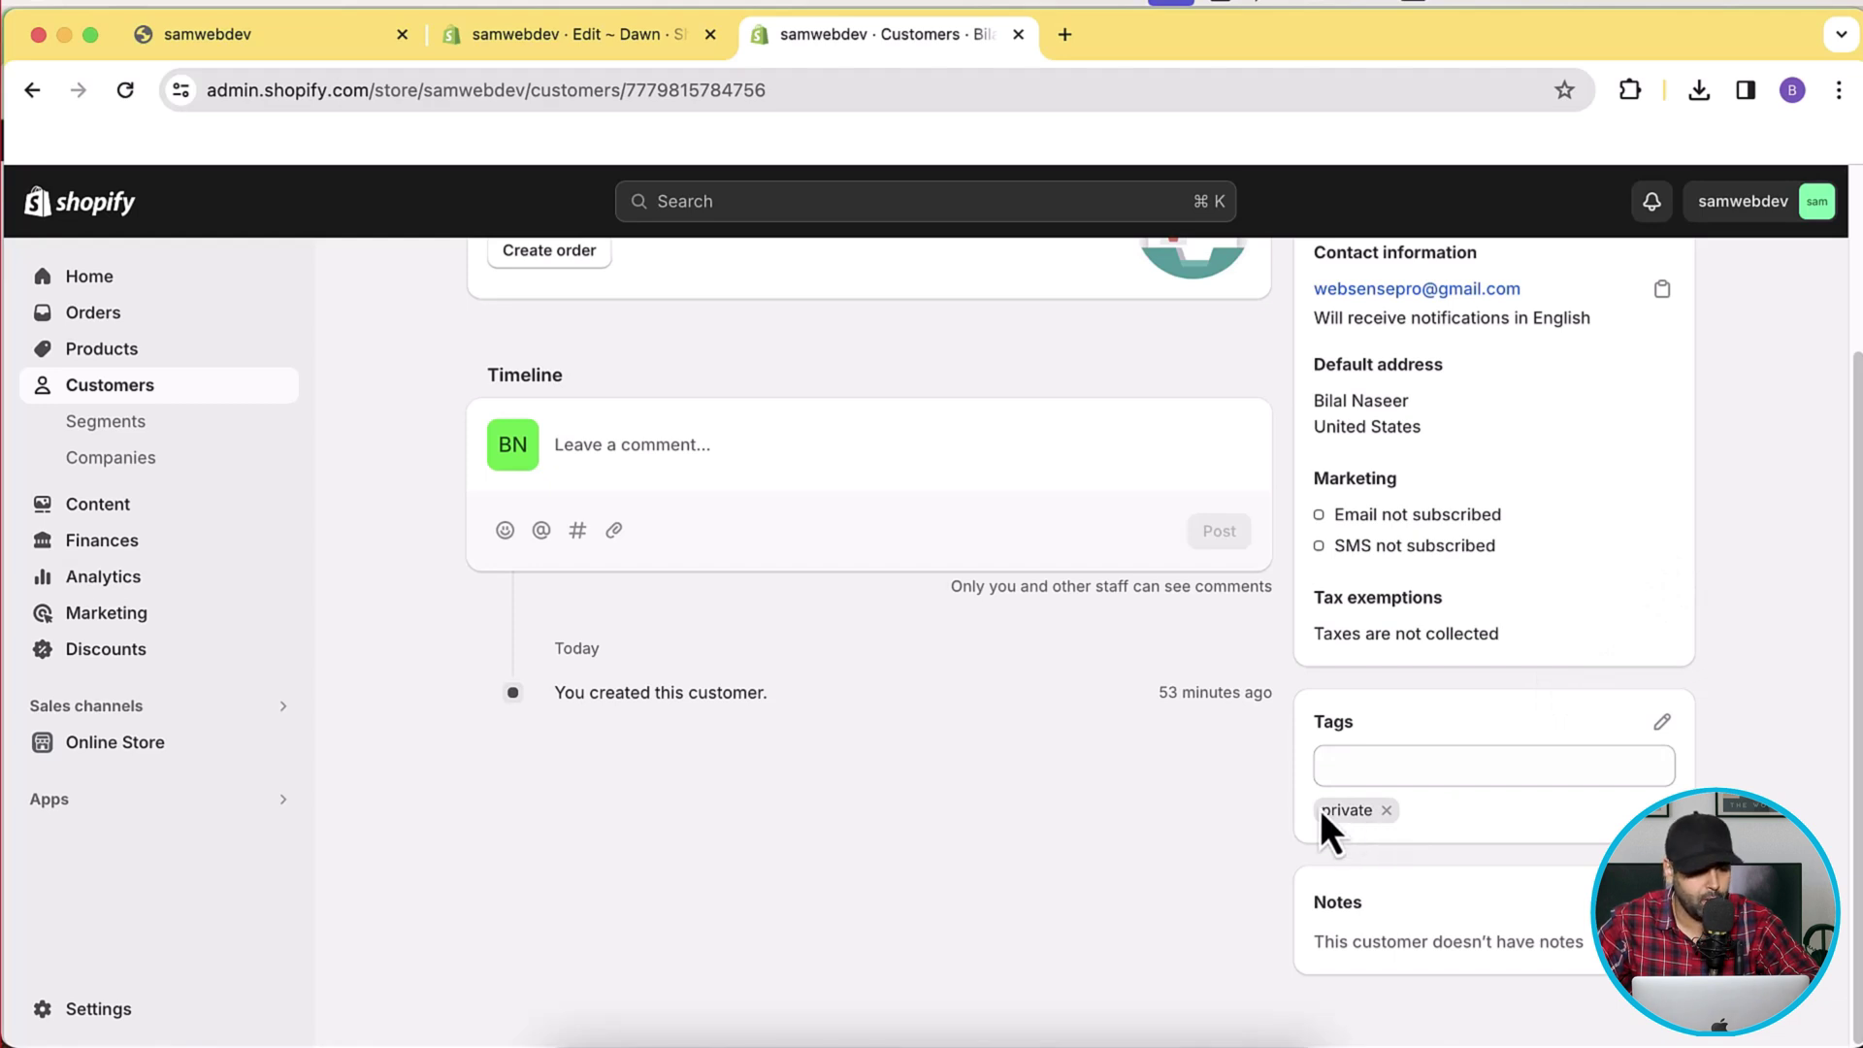
Add the tag 'private' to the Blue Tshirt product and save it.
left_click(141, 354)
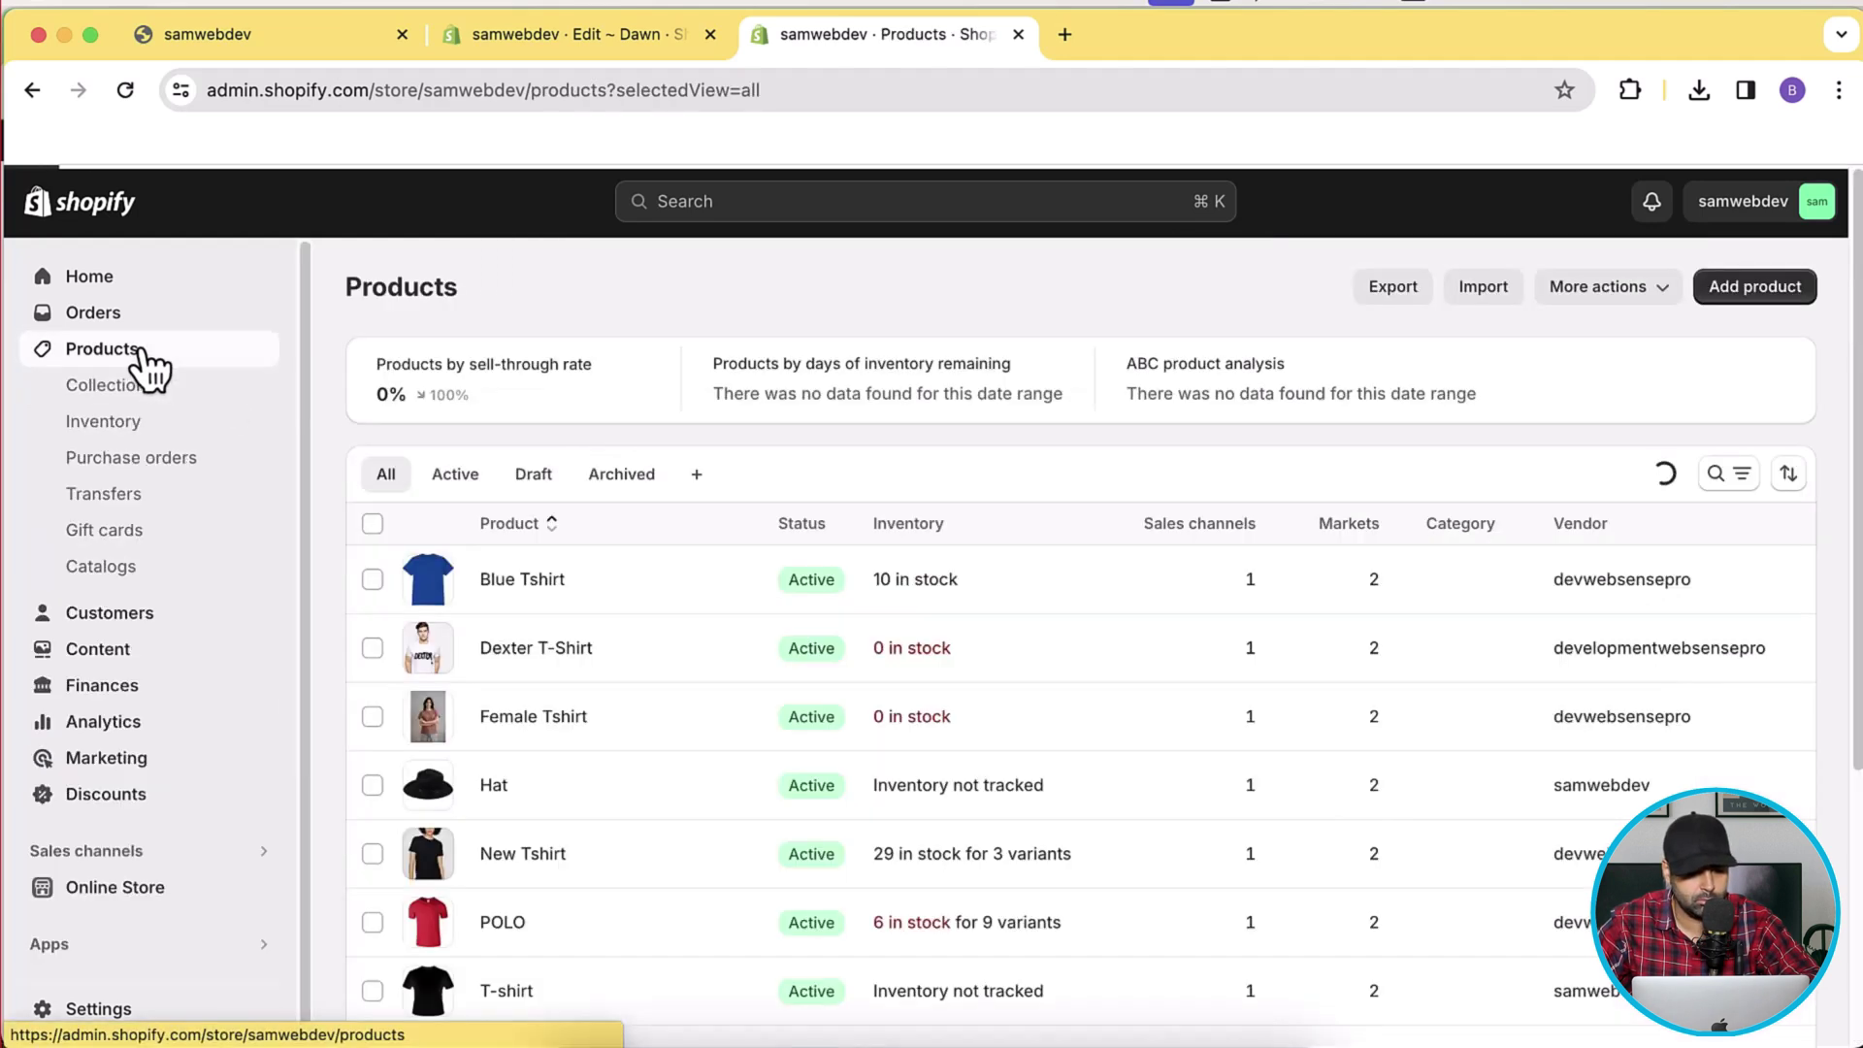
left_click(504, 586)
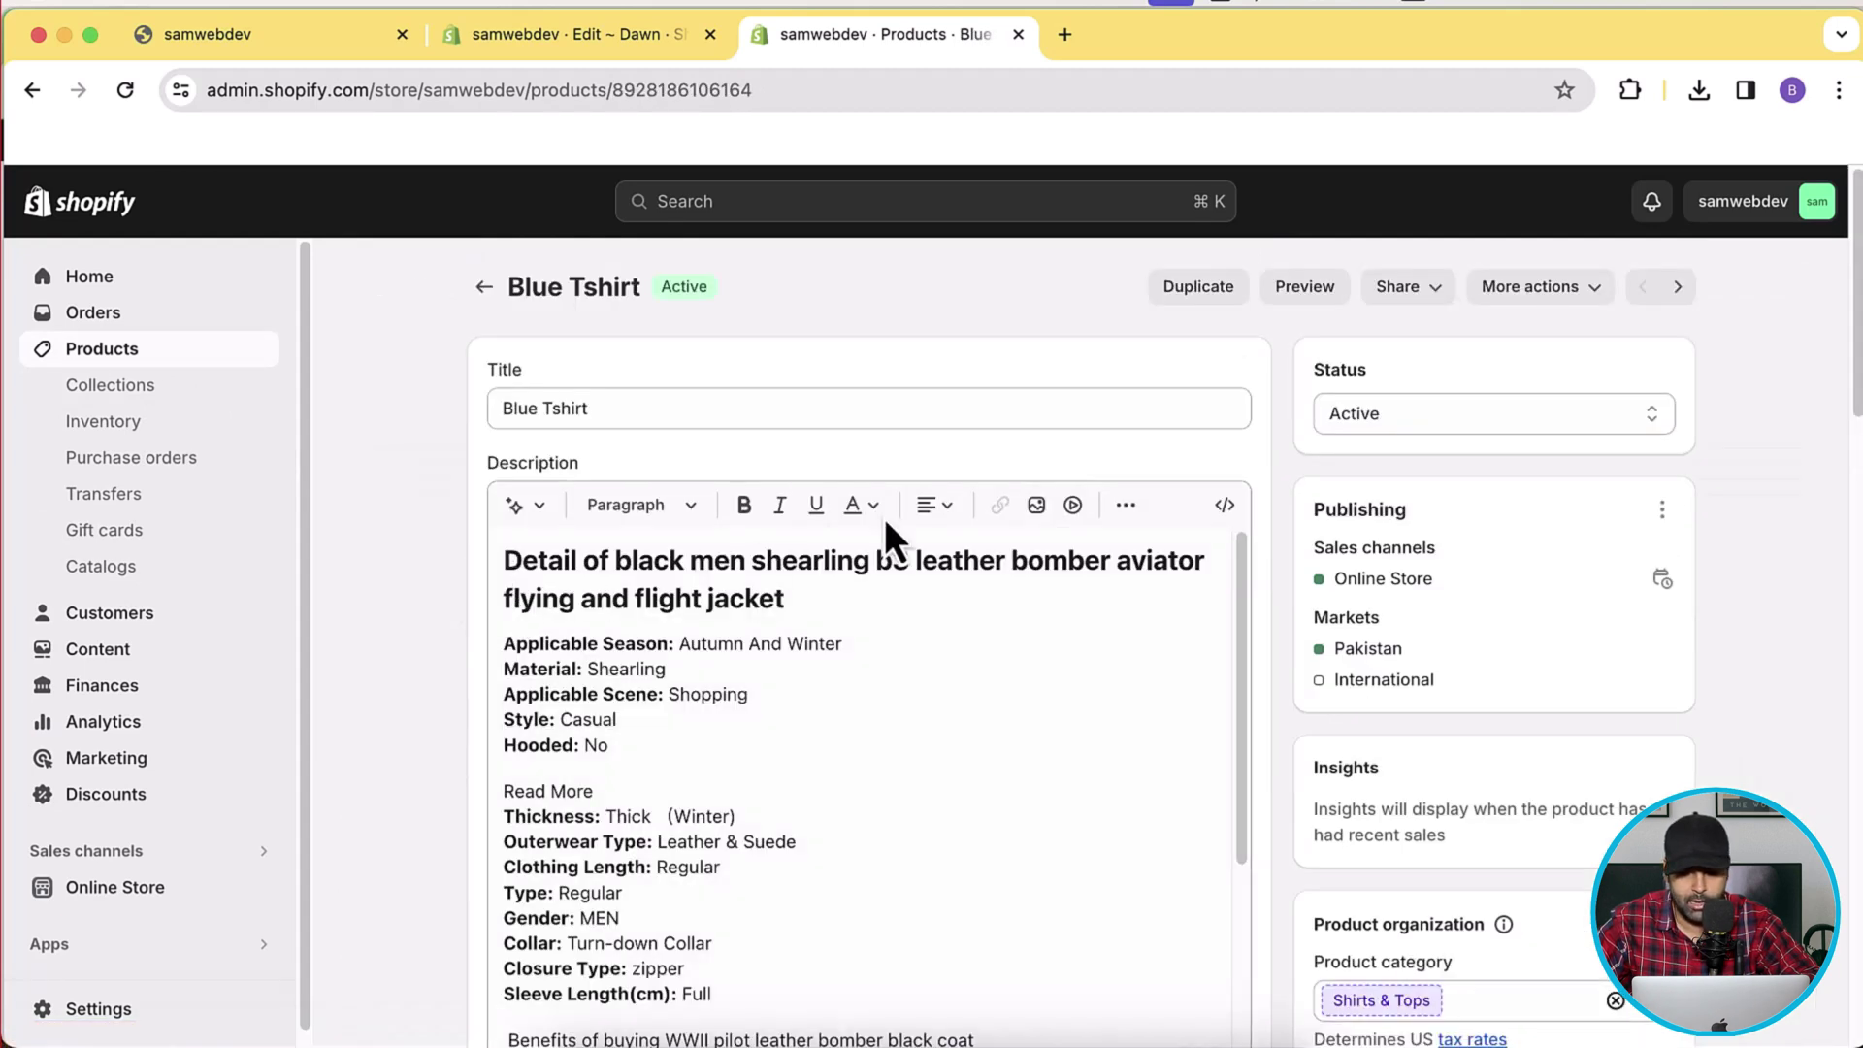
scroll(1568, 675, "down", 8)
left_click(1503, 695)
type("priva")
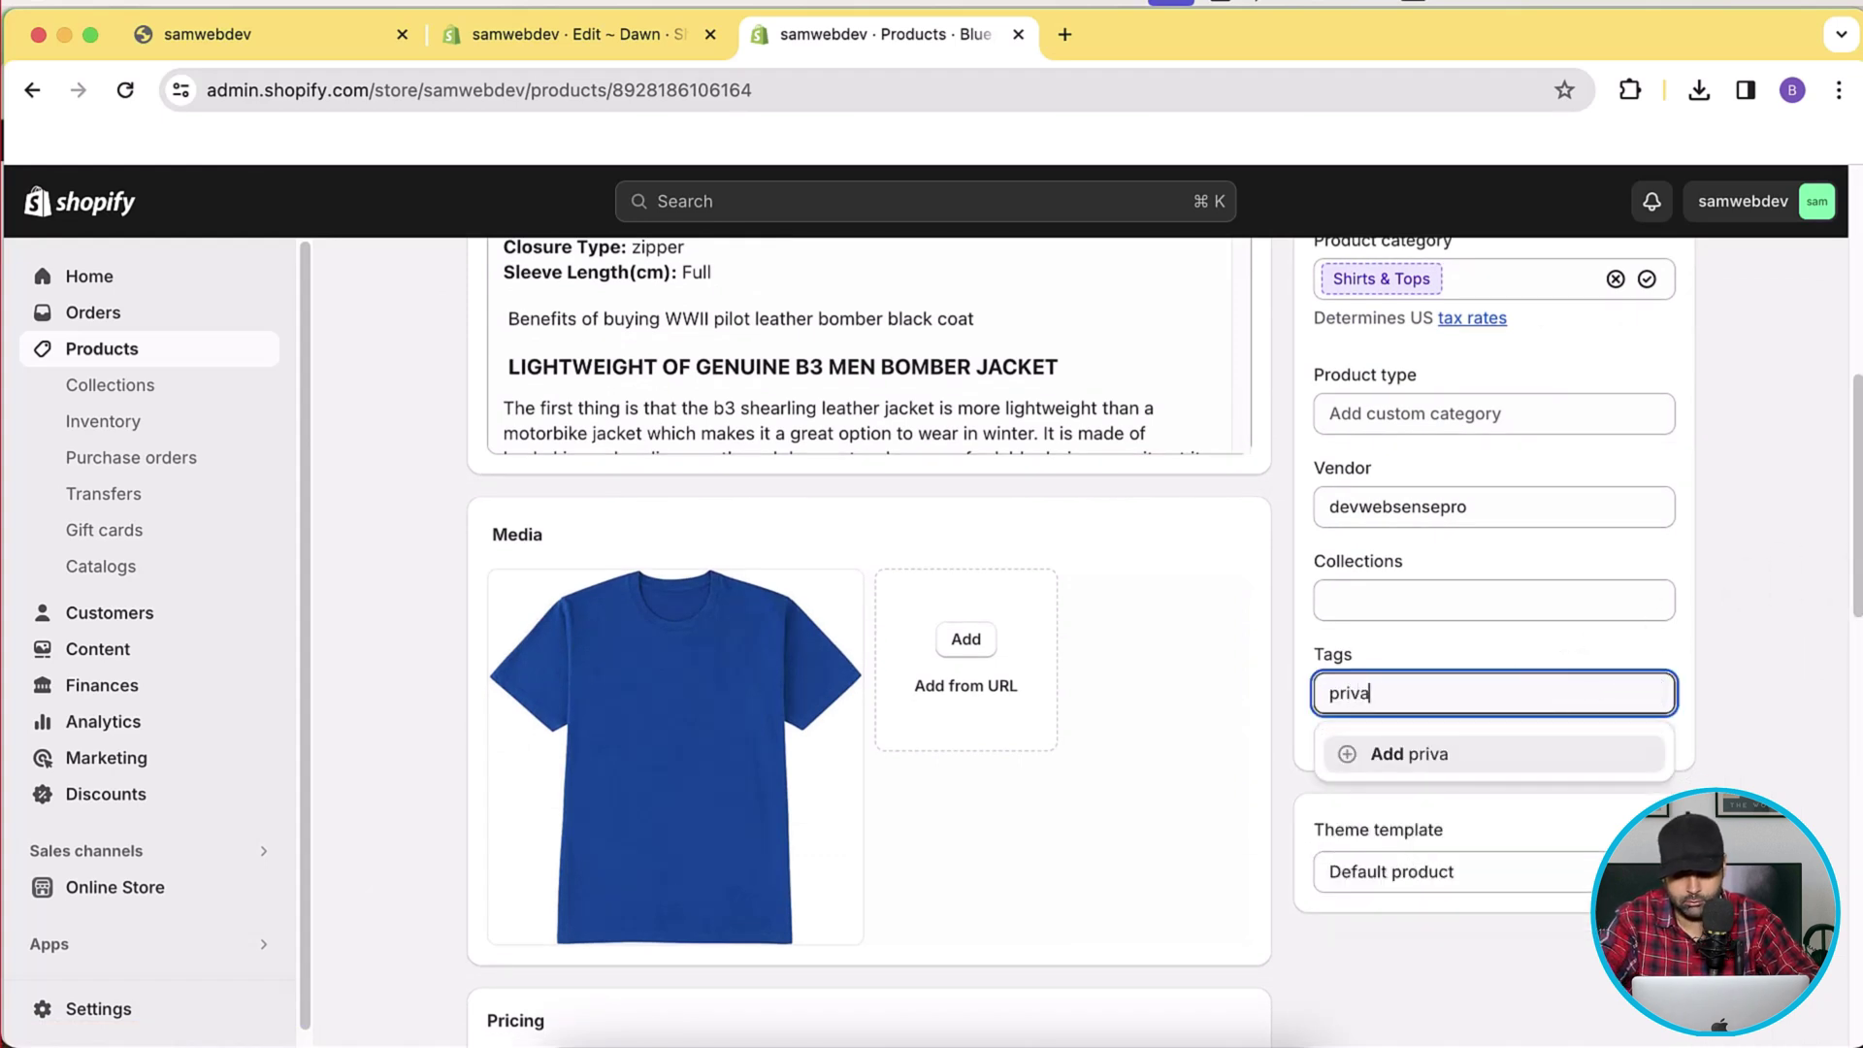
key("Return")
type("private")
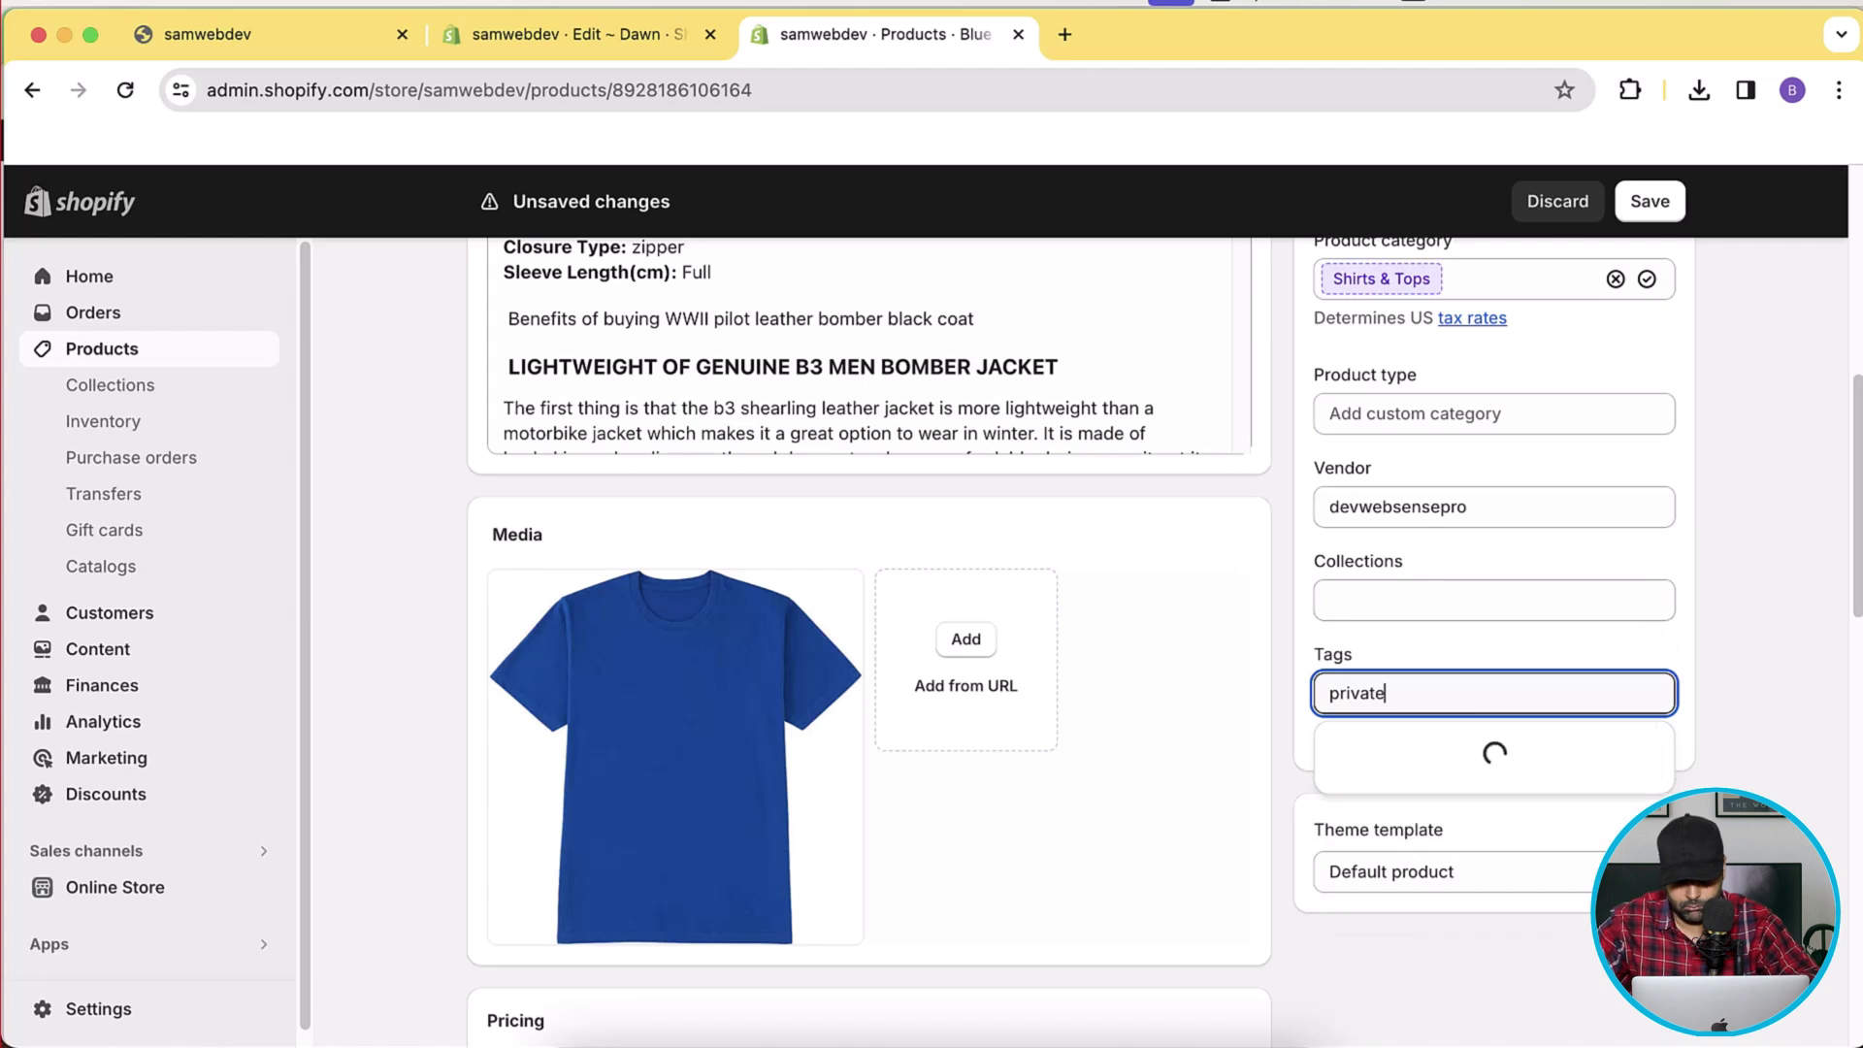
left_click(1694, 663)
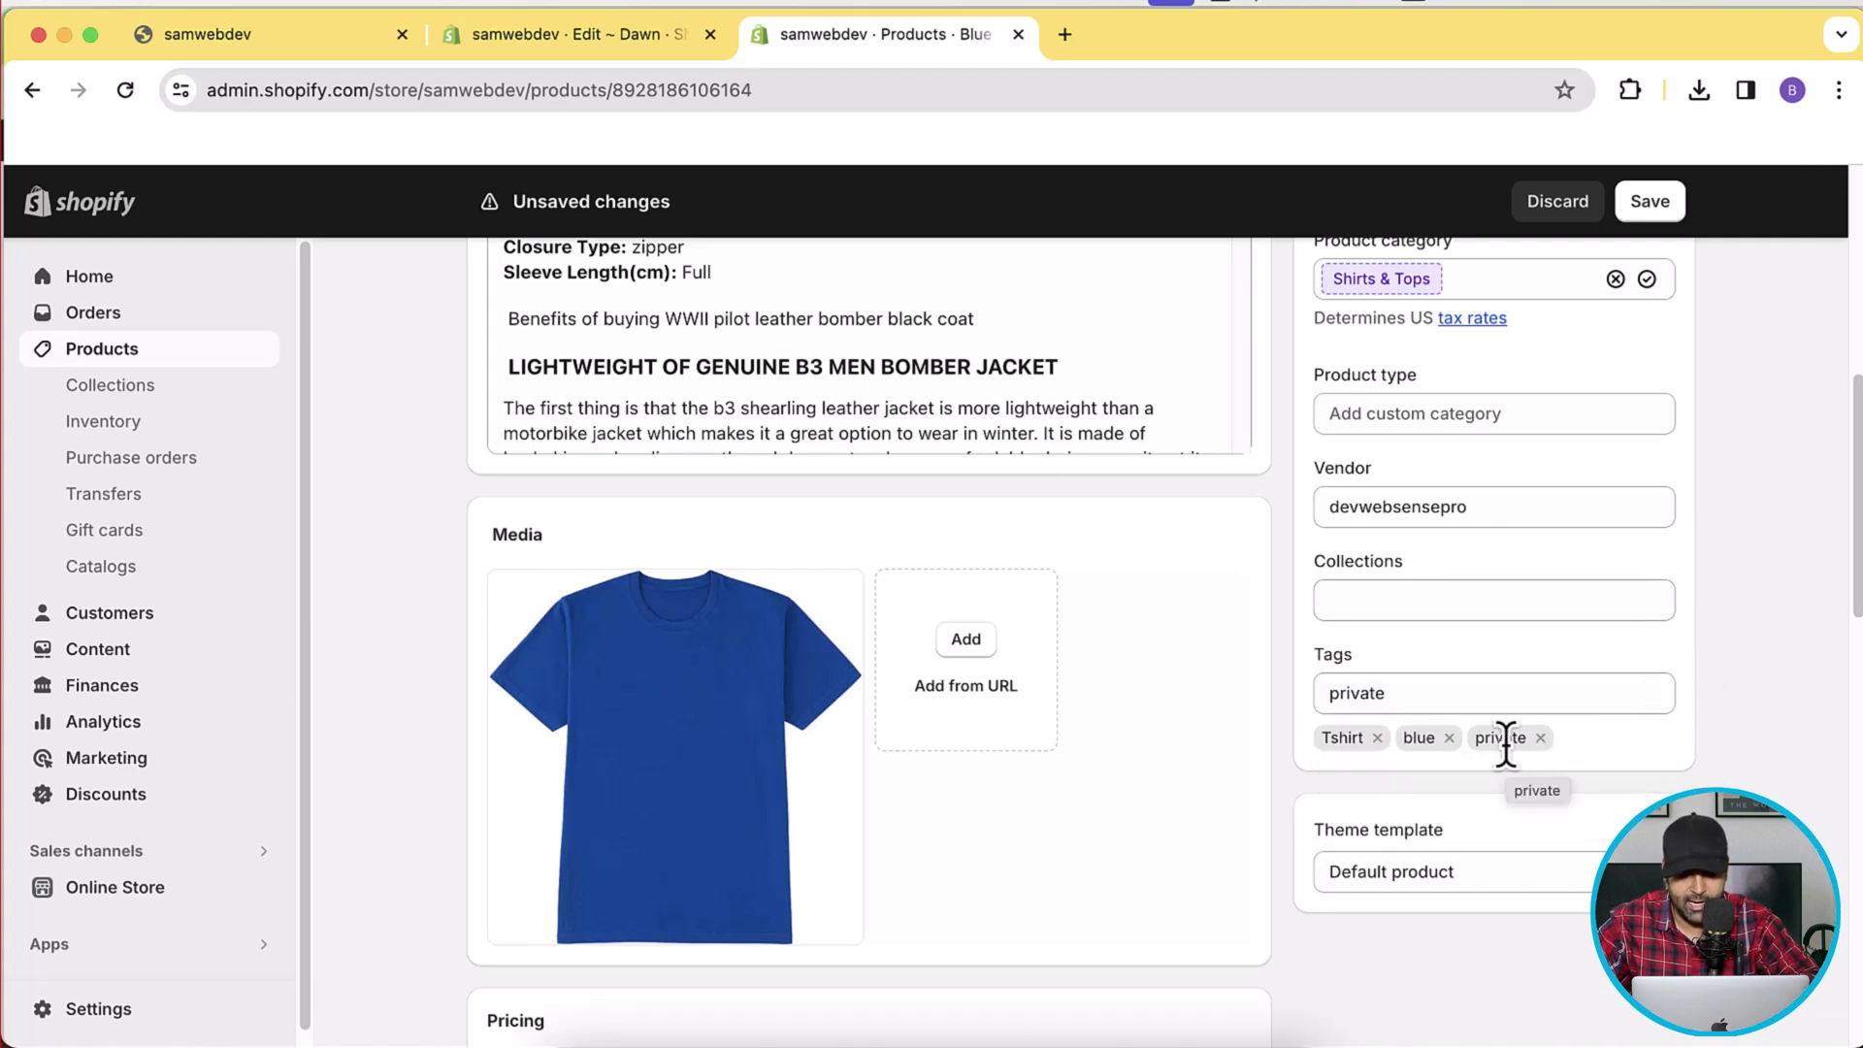
left_click(1650, 201)
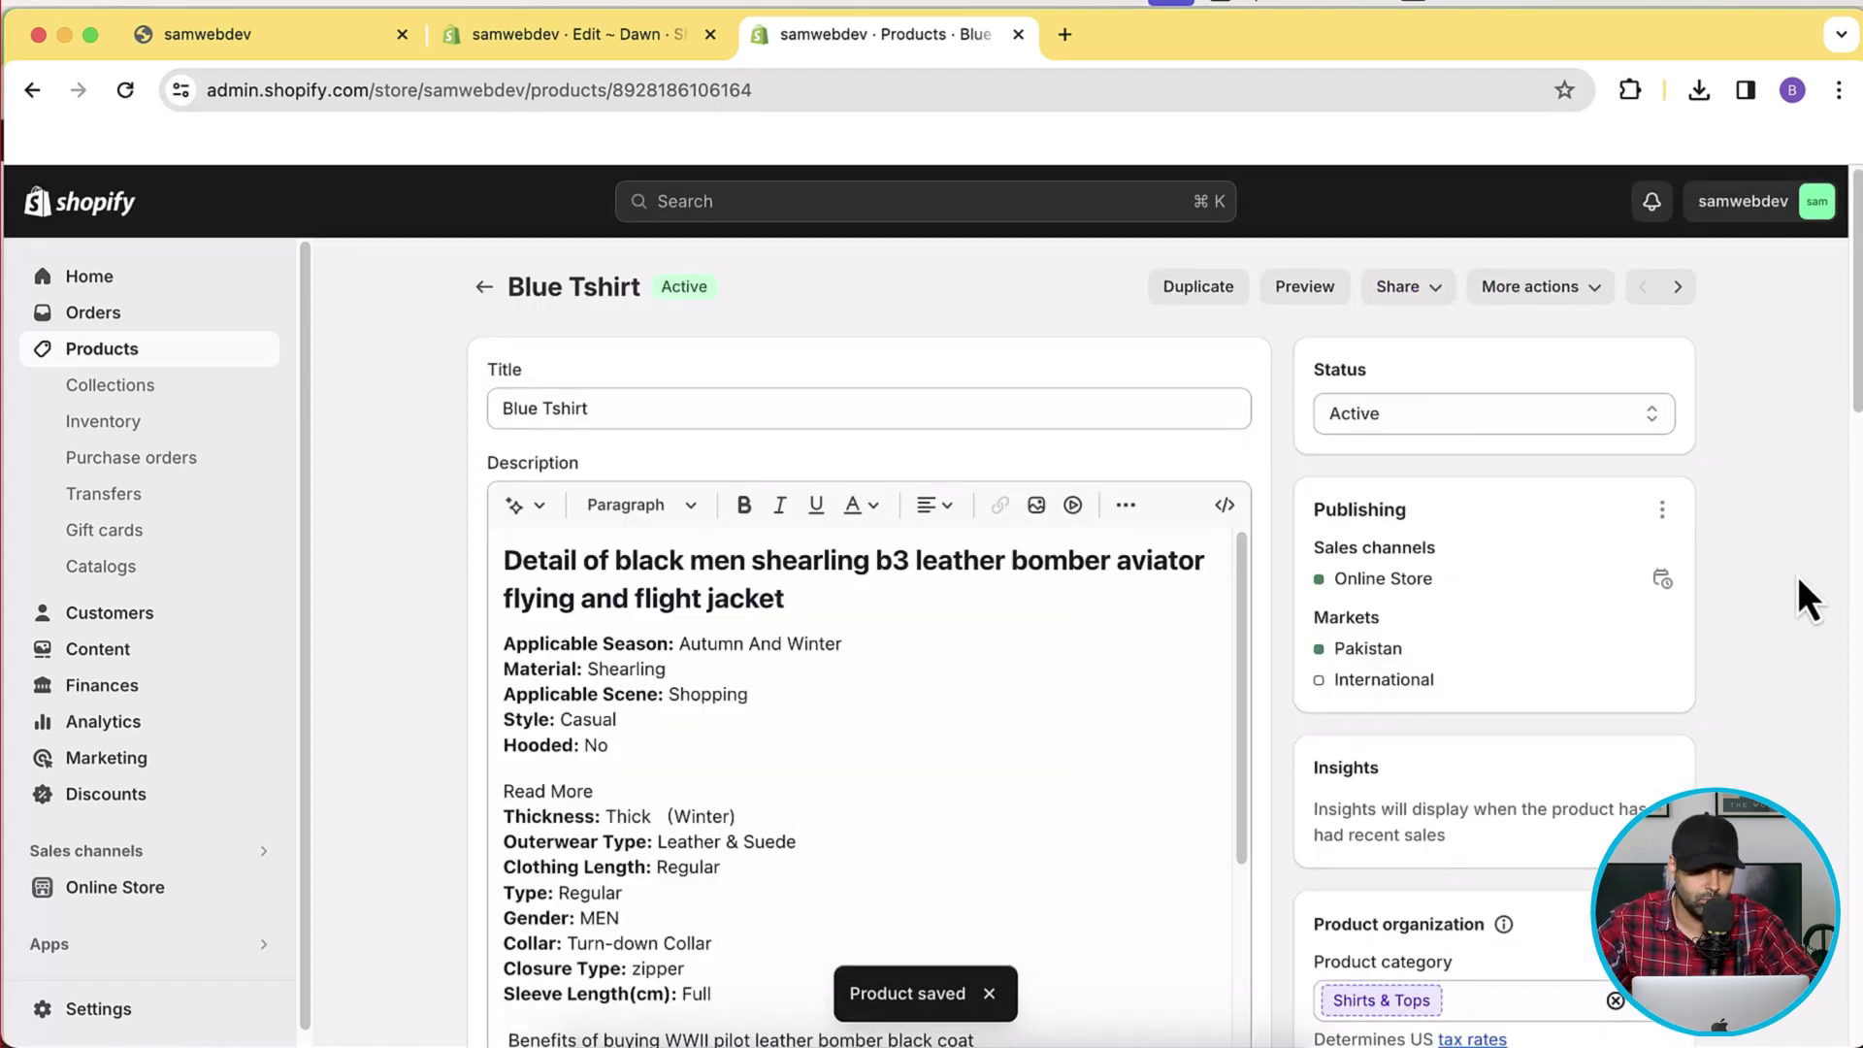
left_click(124, 886)
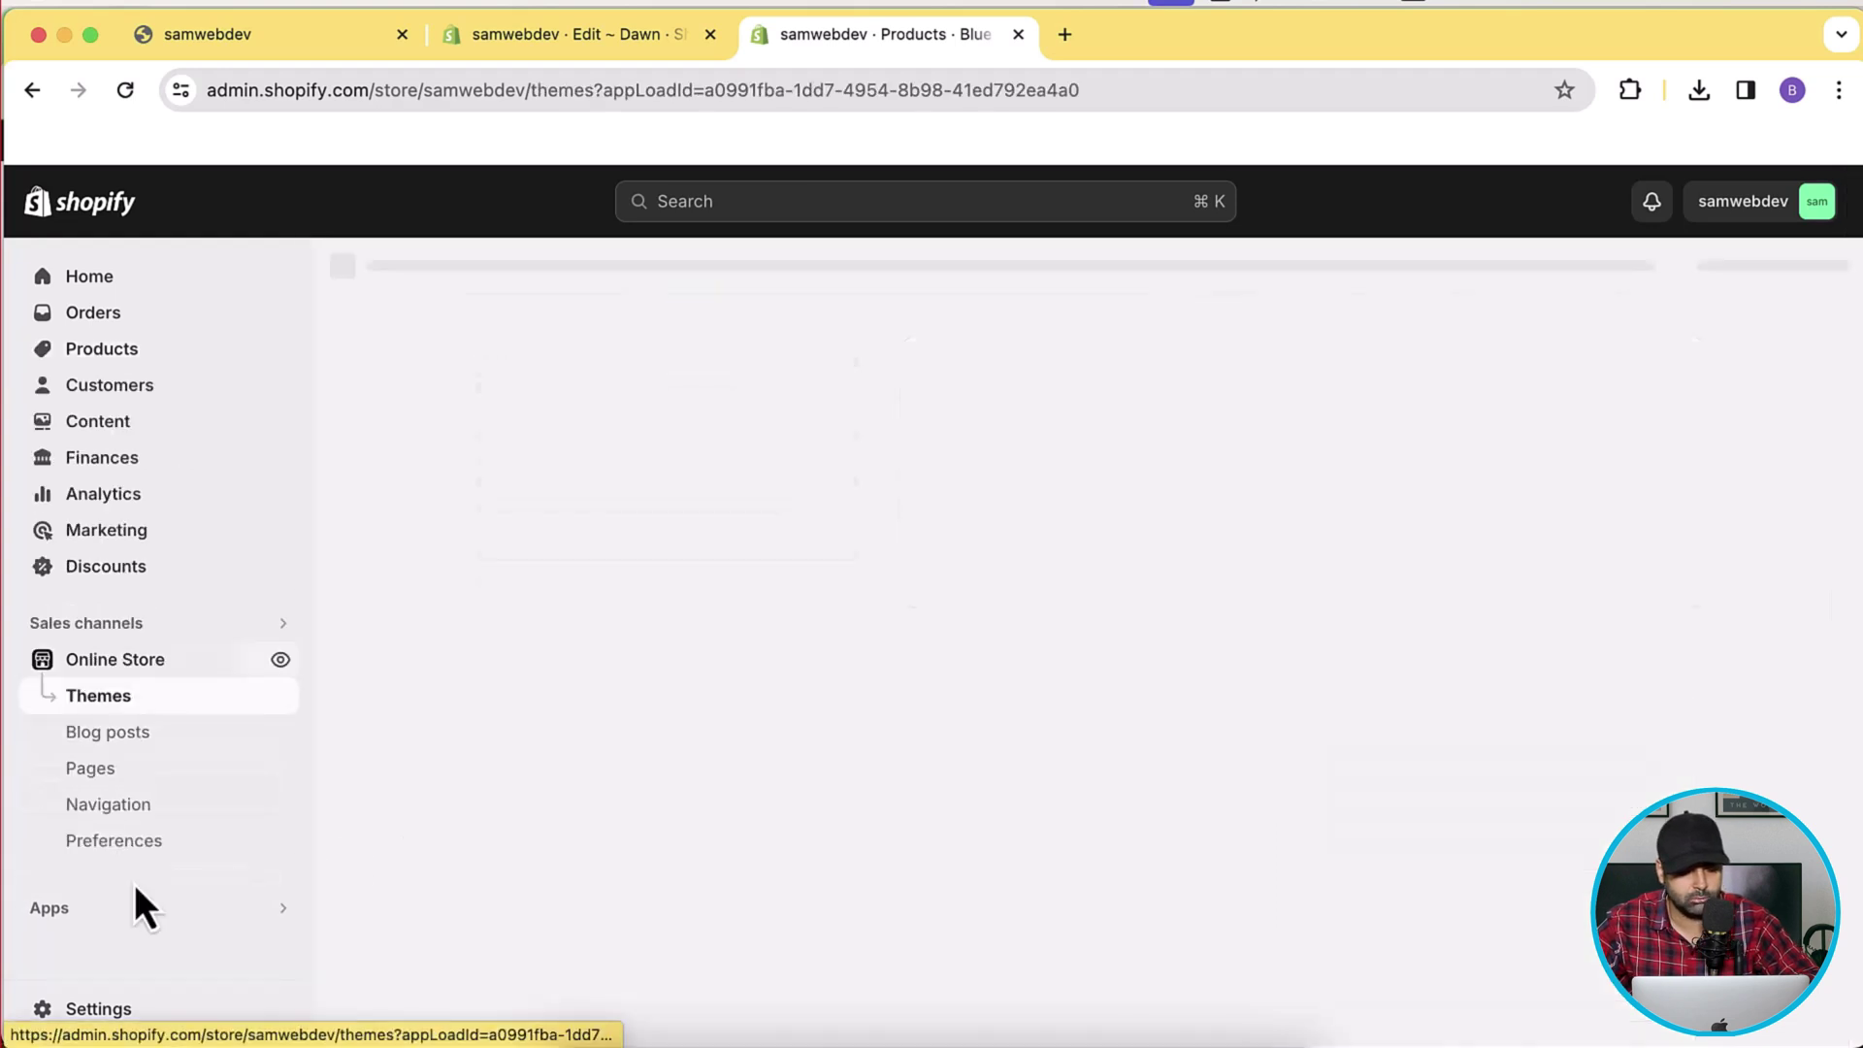
Open the MAIN MENU under Online Store navigation for editing.
left_click(150, 822)
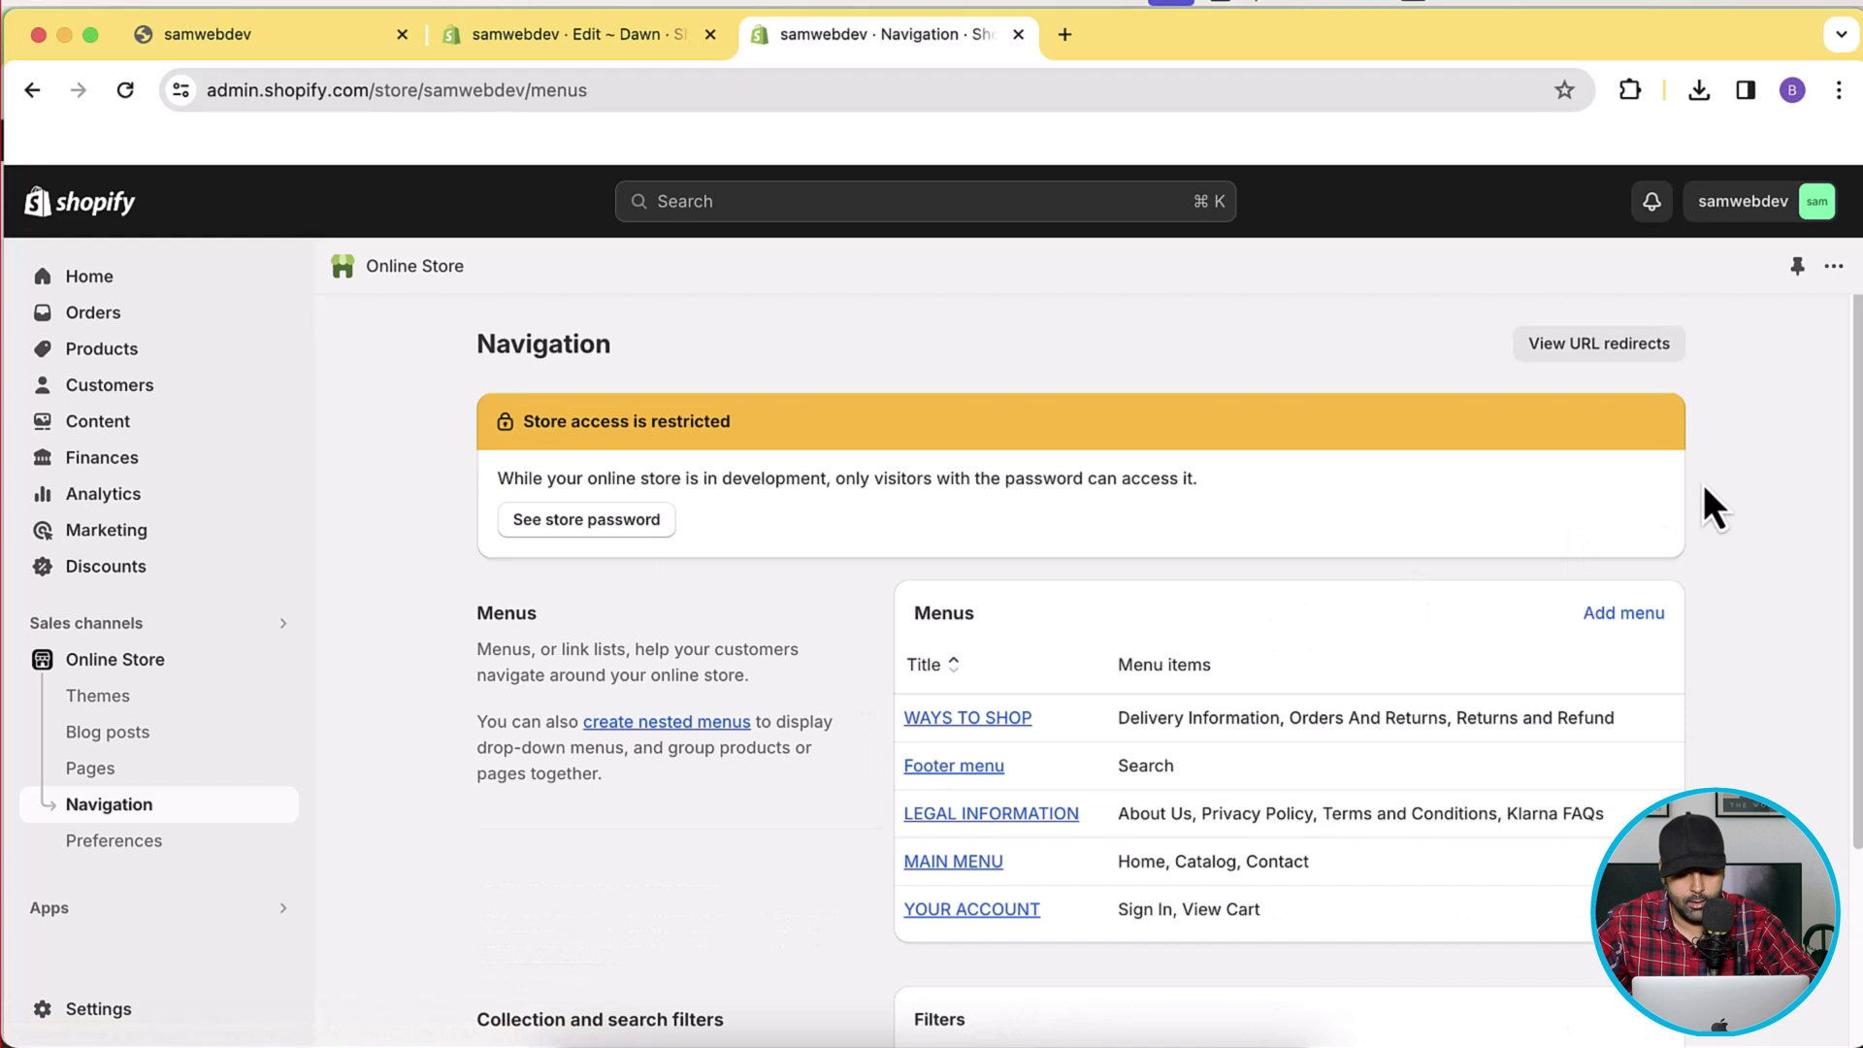
scroll(1712, 506, "down", 2)
scroll(1712, 507, "down", 1)
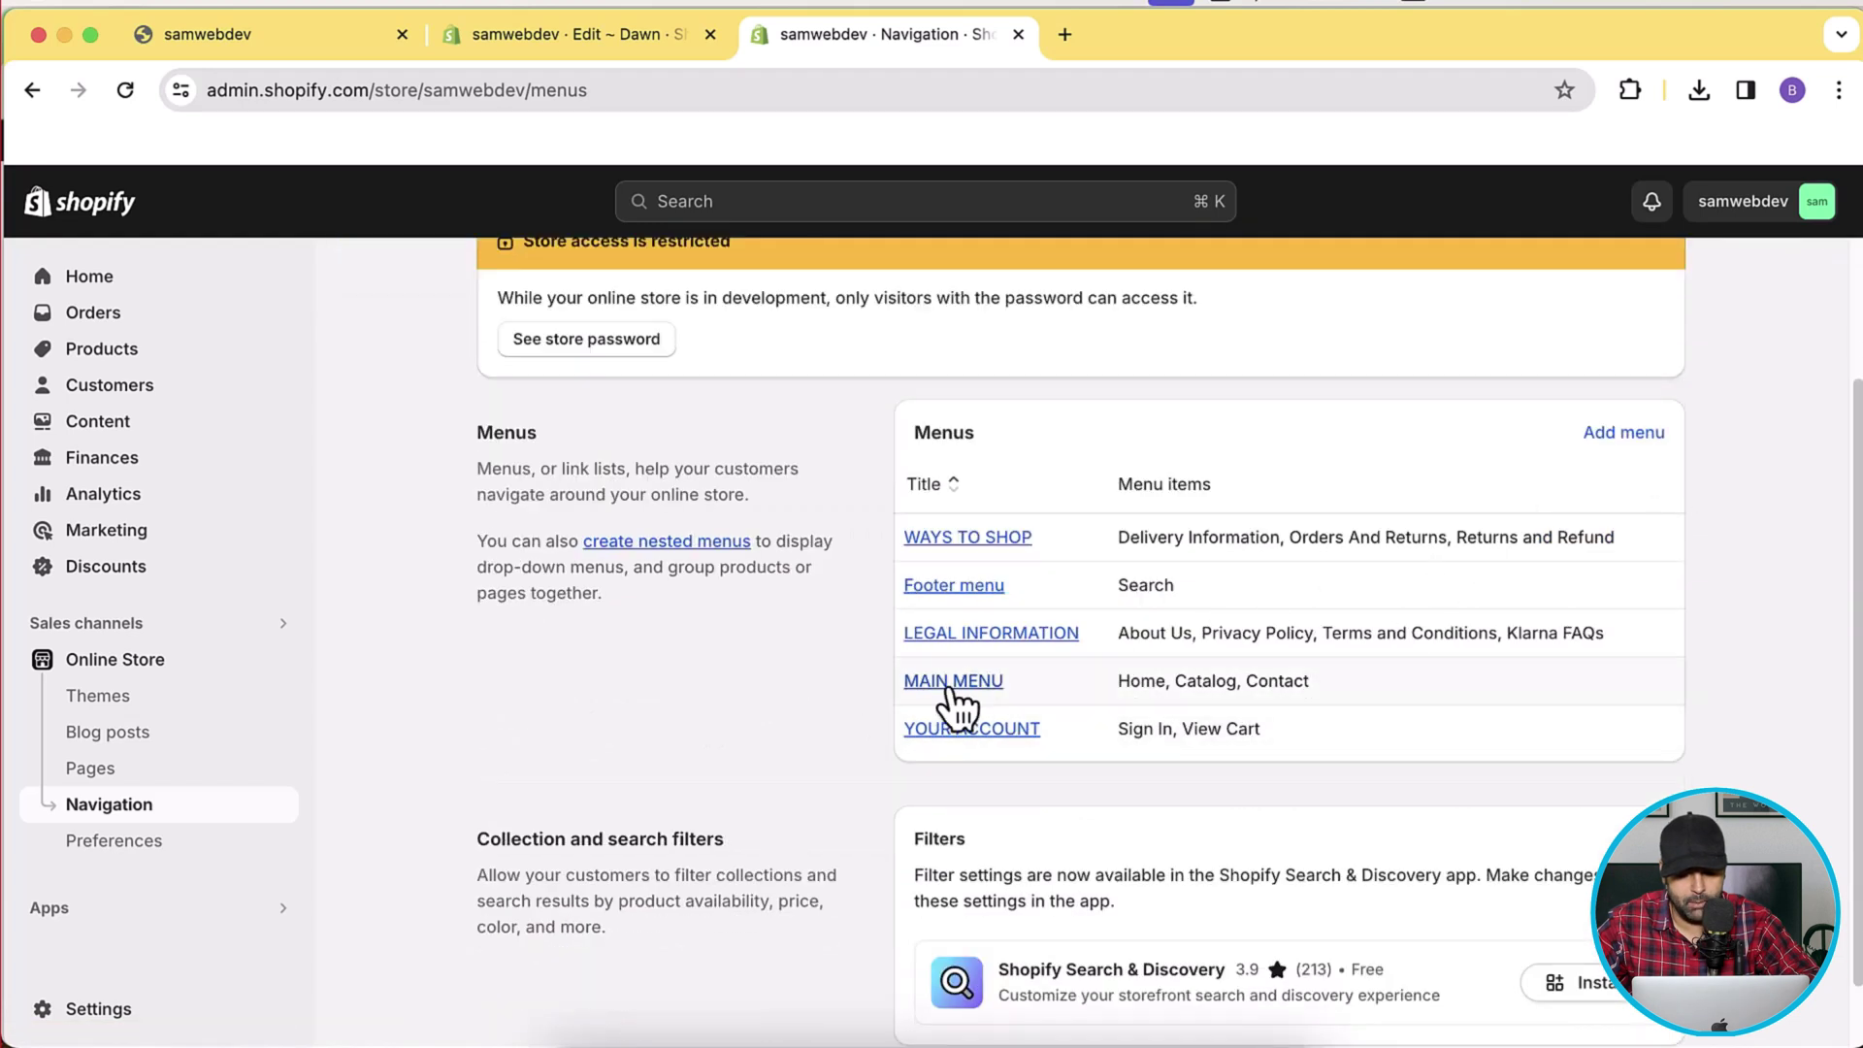
left_click(953, 682)
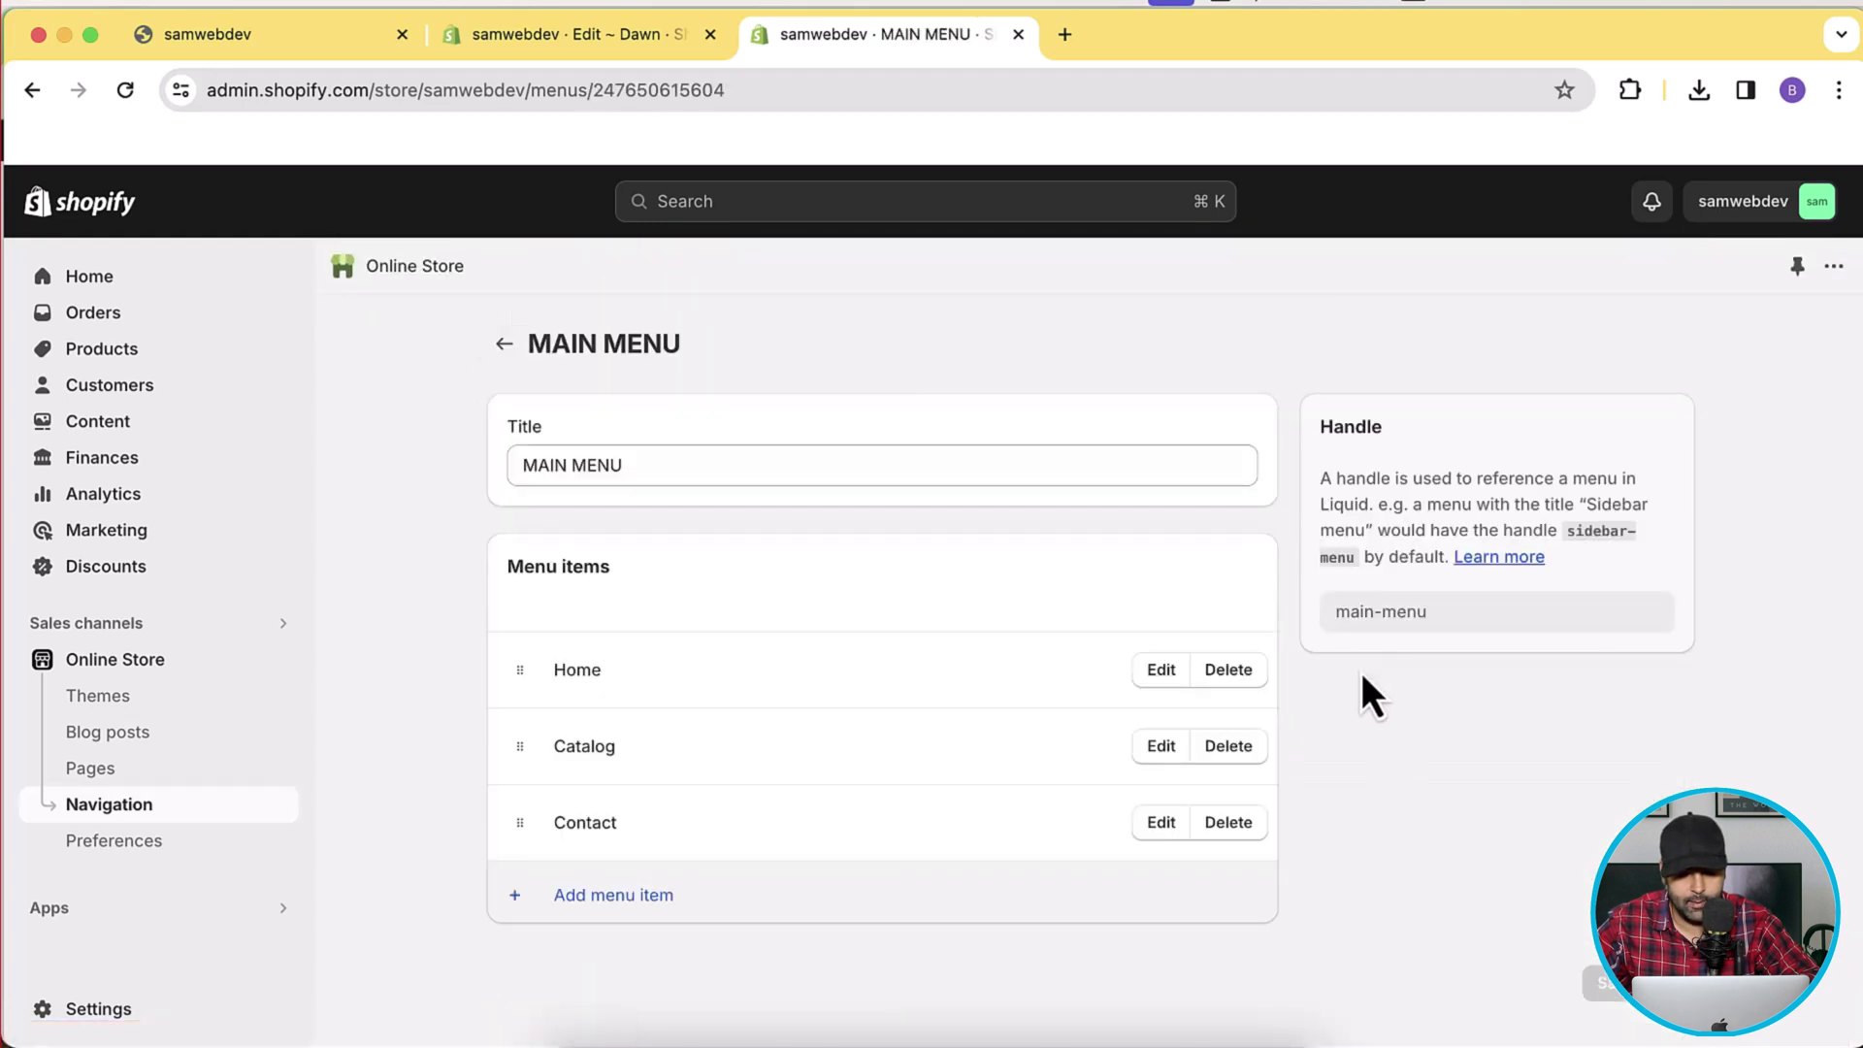
Add a 'Private Collection' menu item linked to the Private Collection collection and save.
left_click(657, 898)
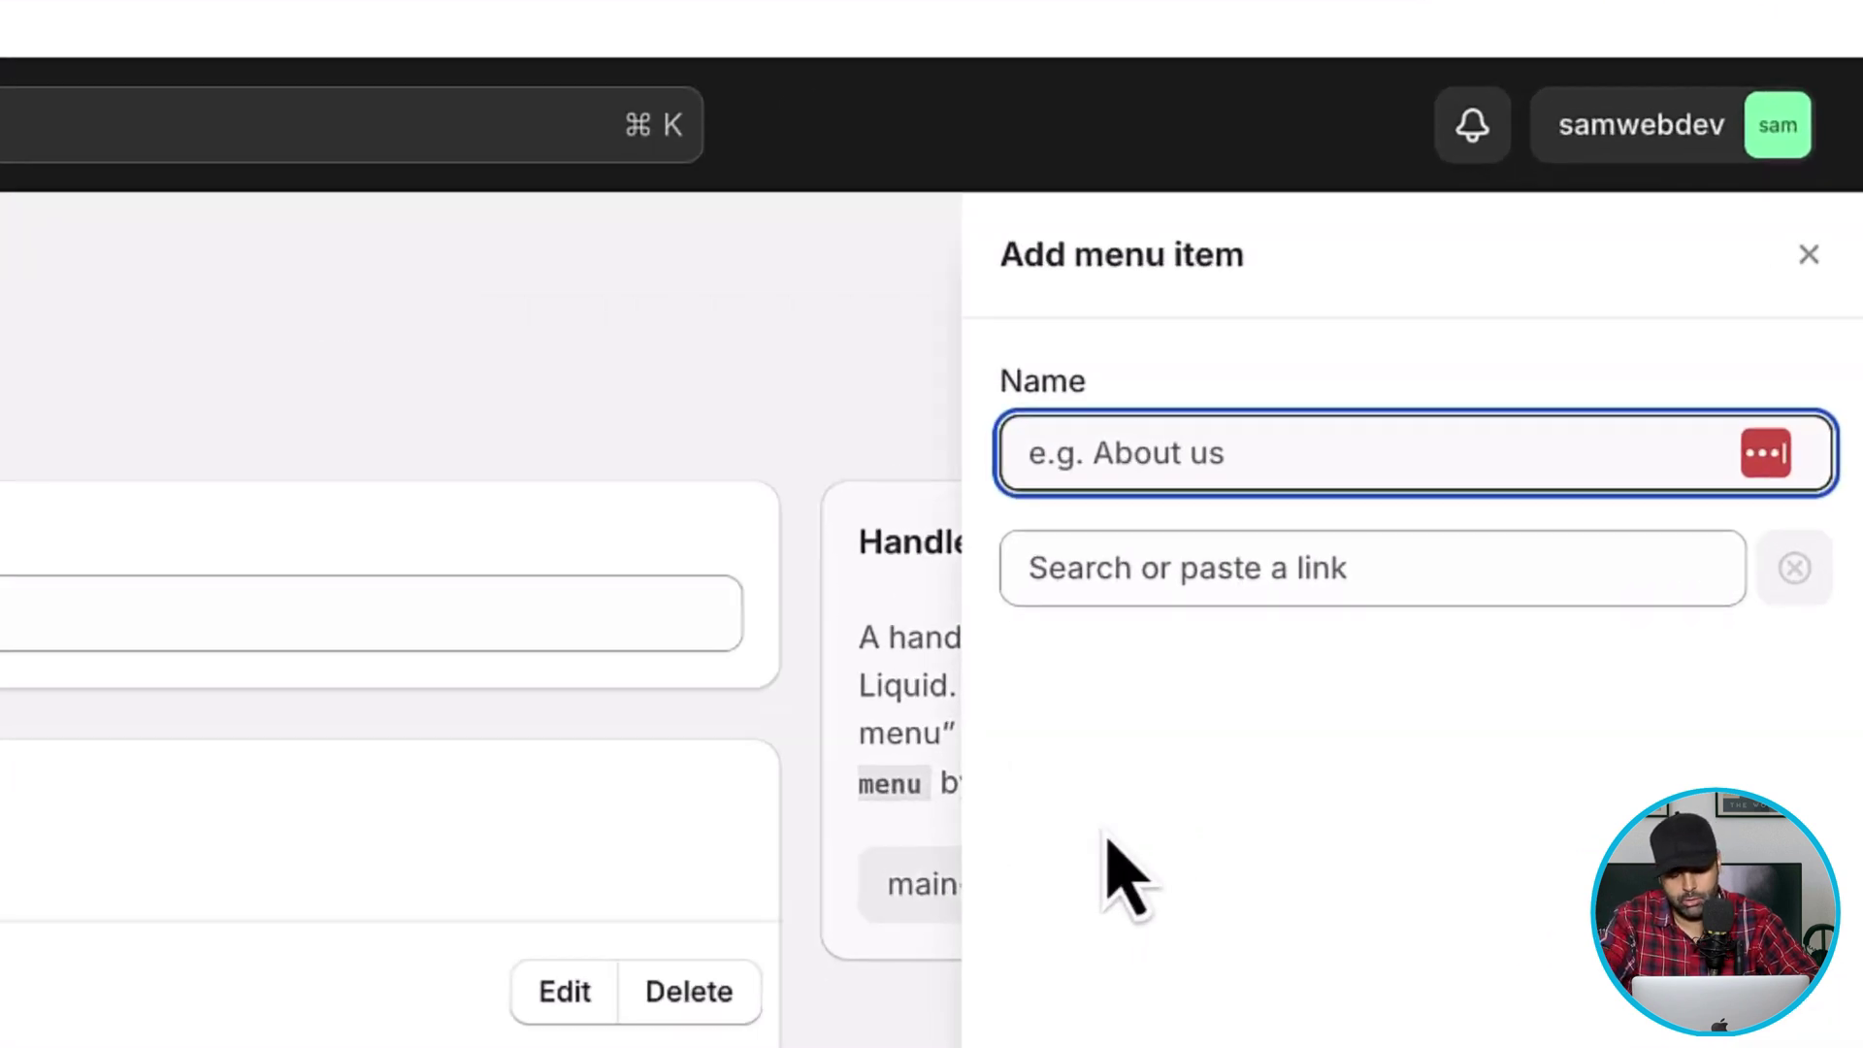
type("P")
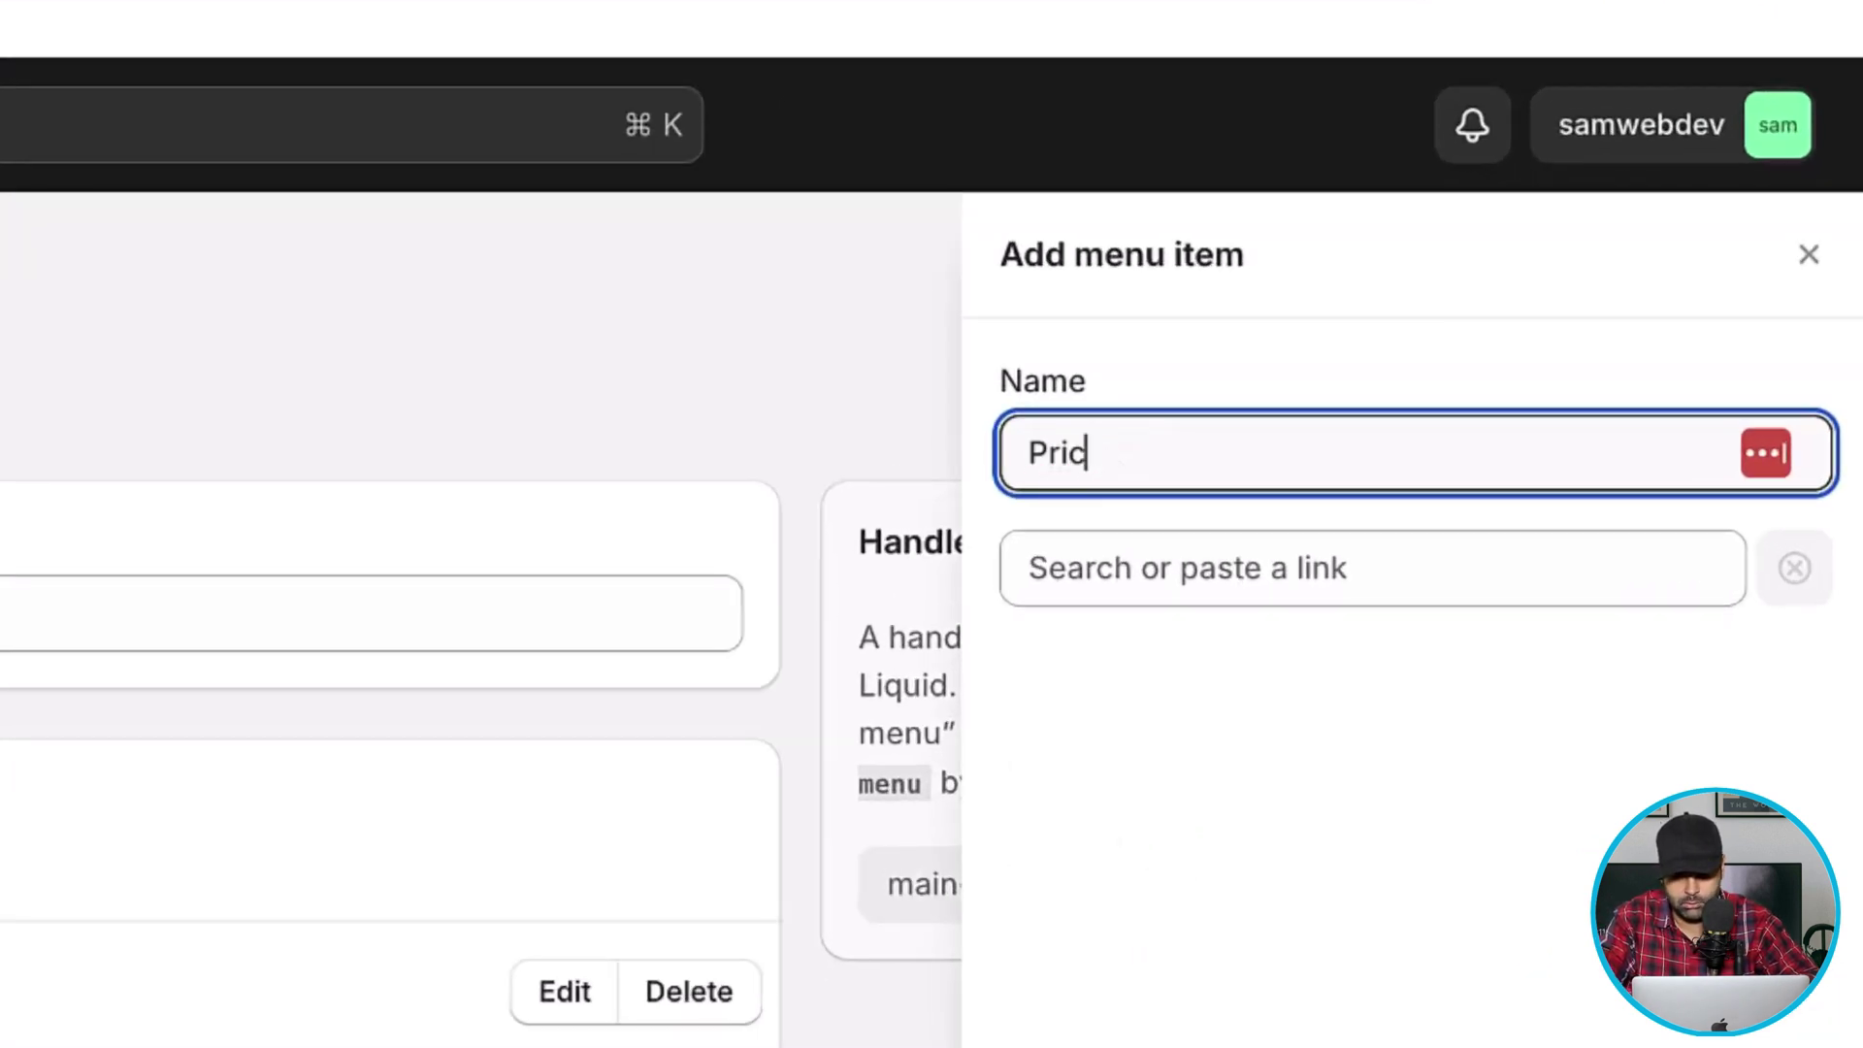
type("rivate Collectio")
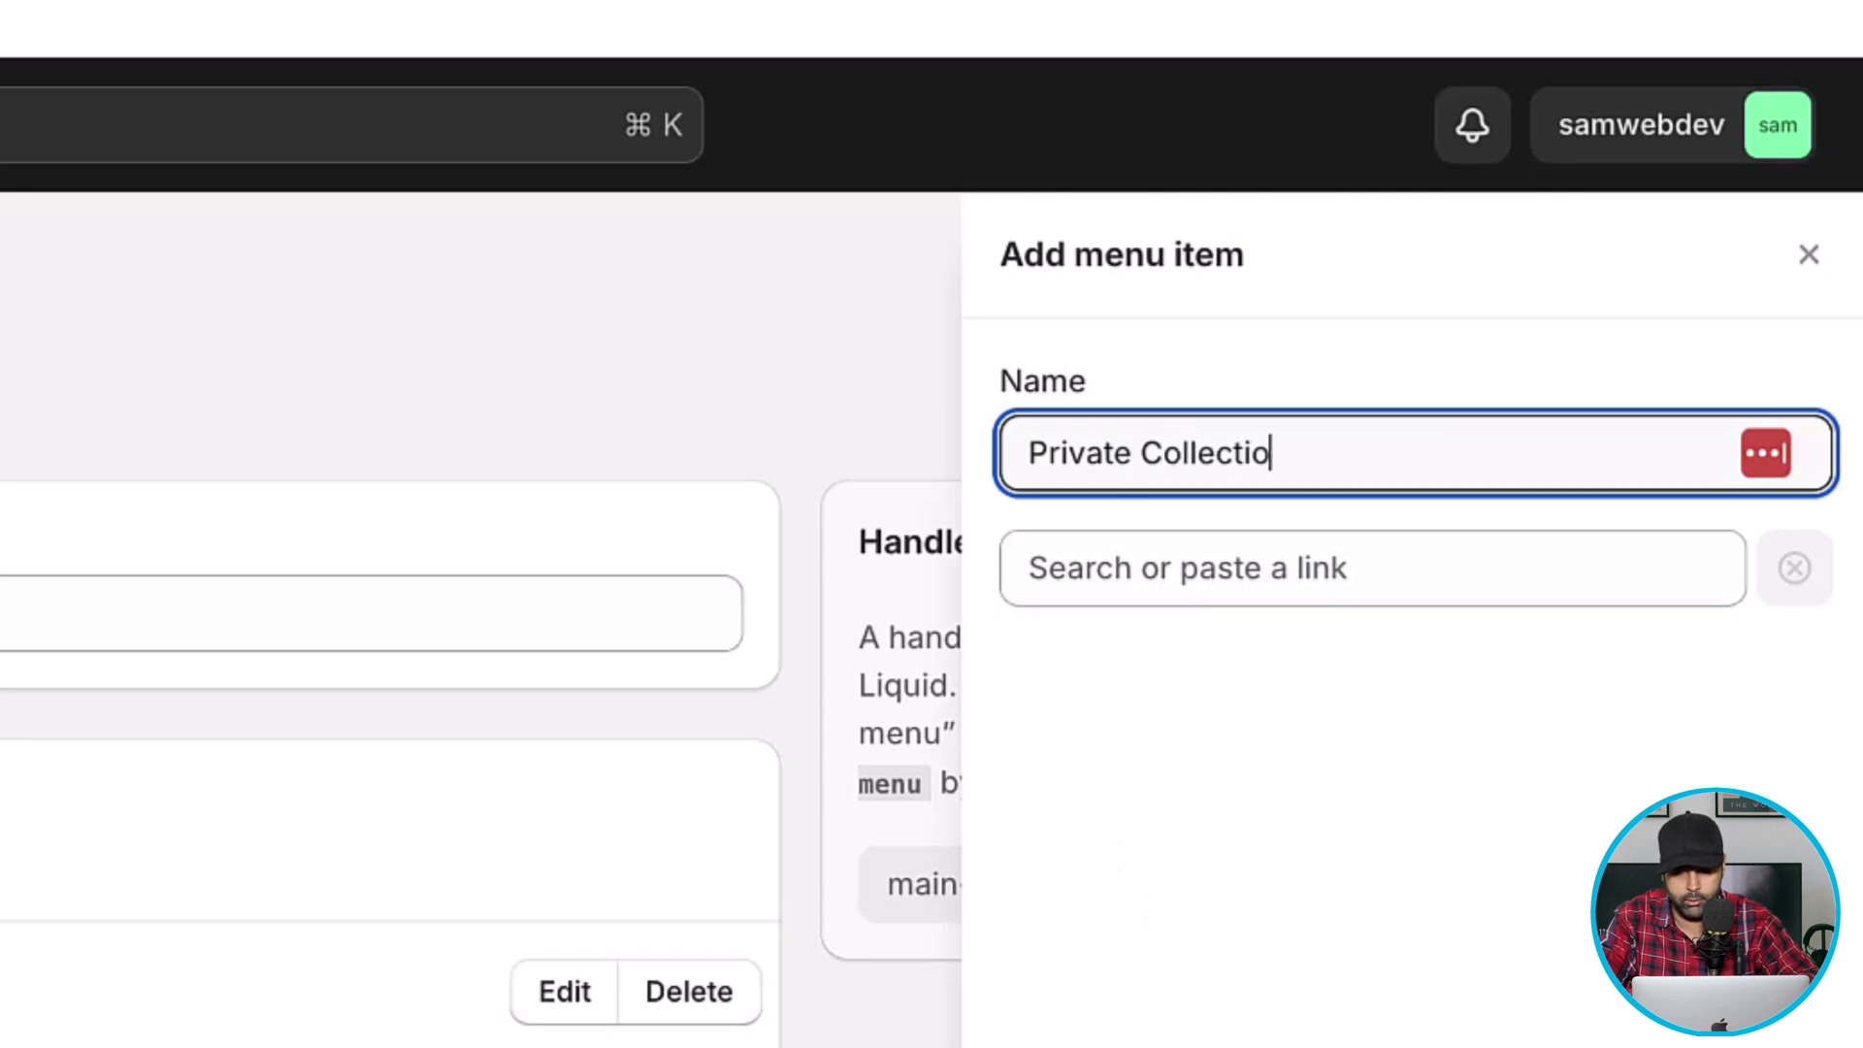
type("n")
key("Tab")
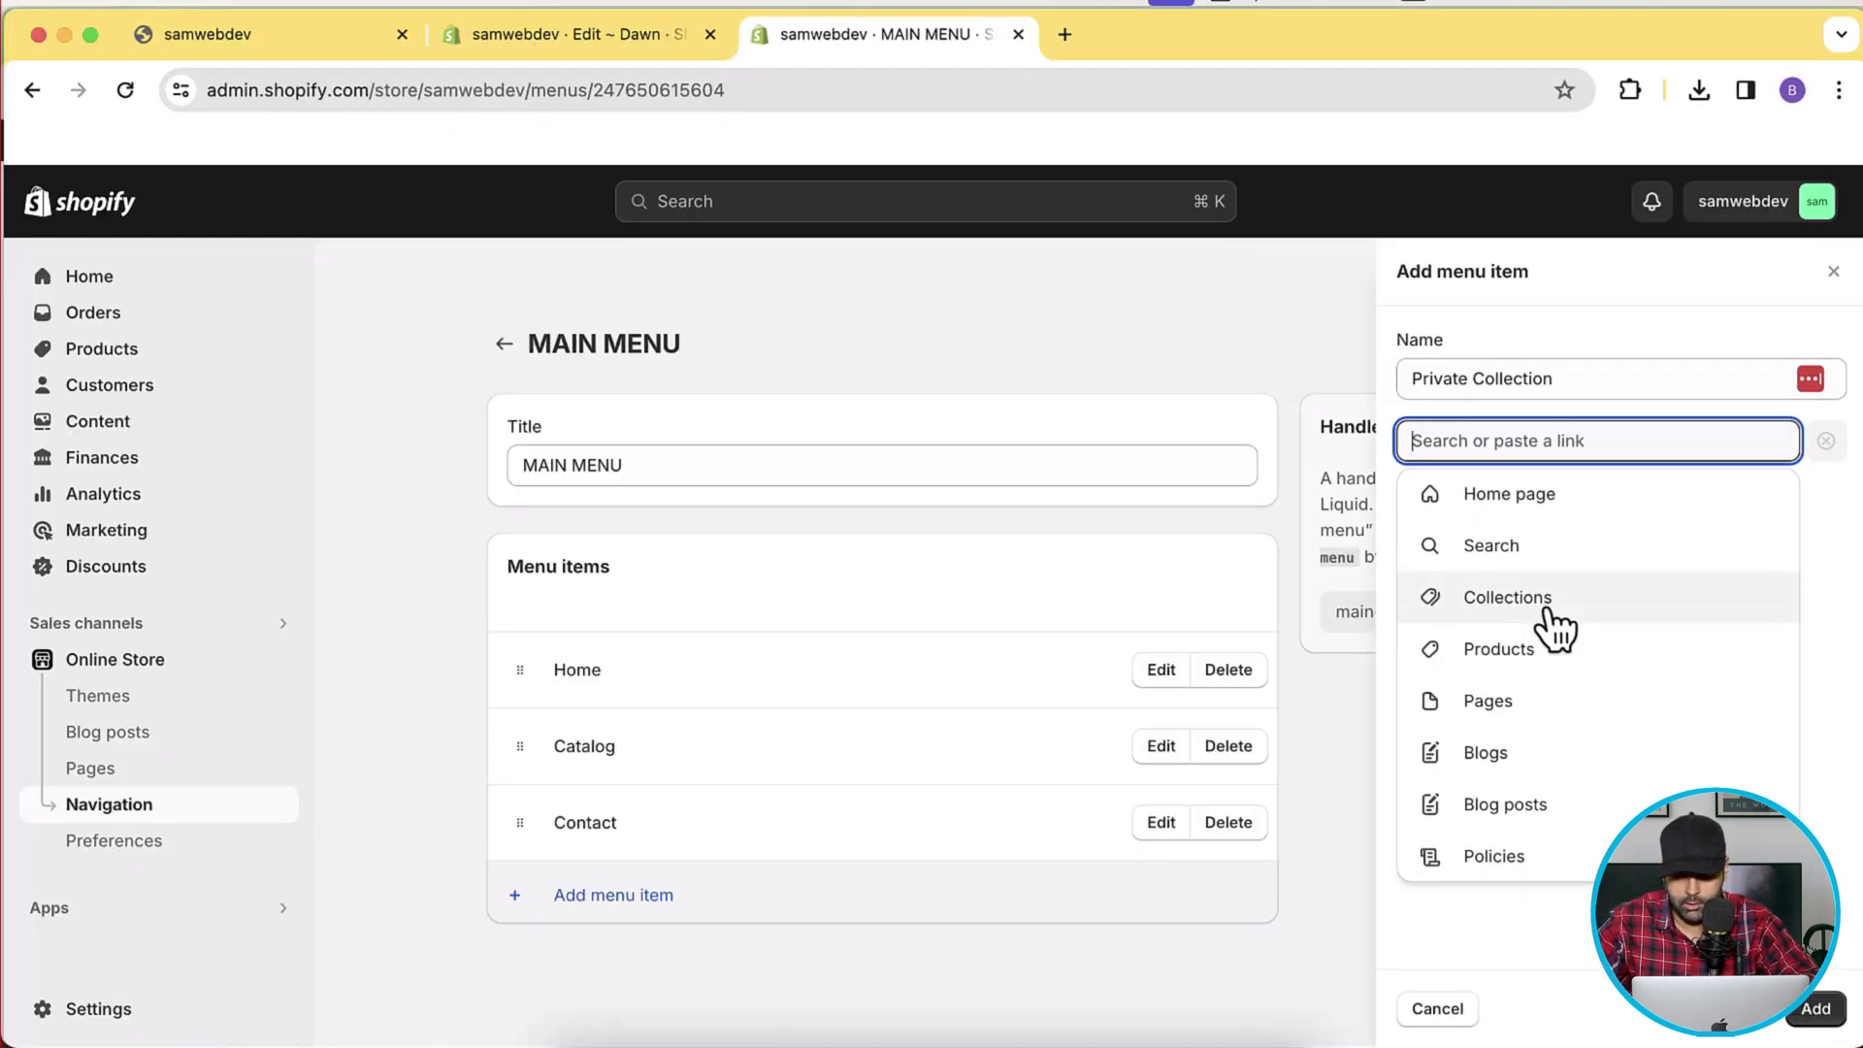
left_click(1549, 609)
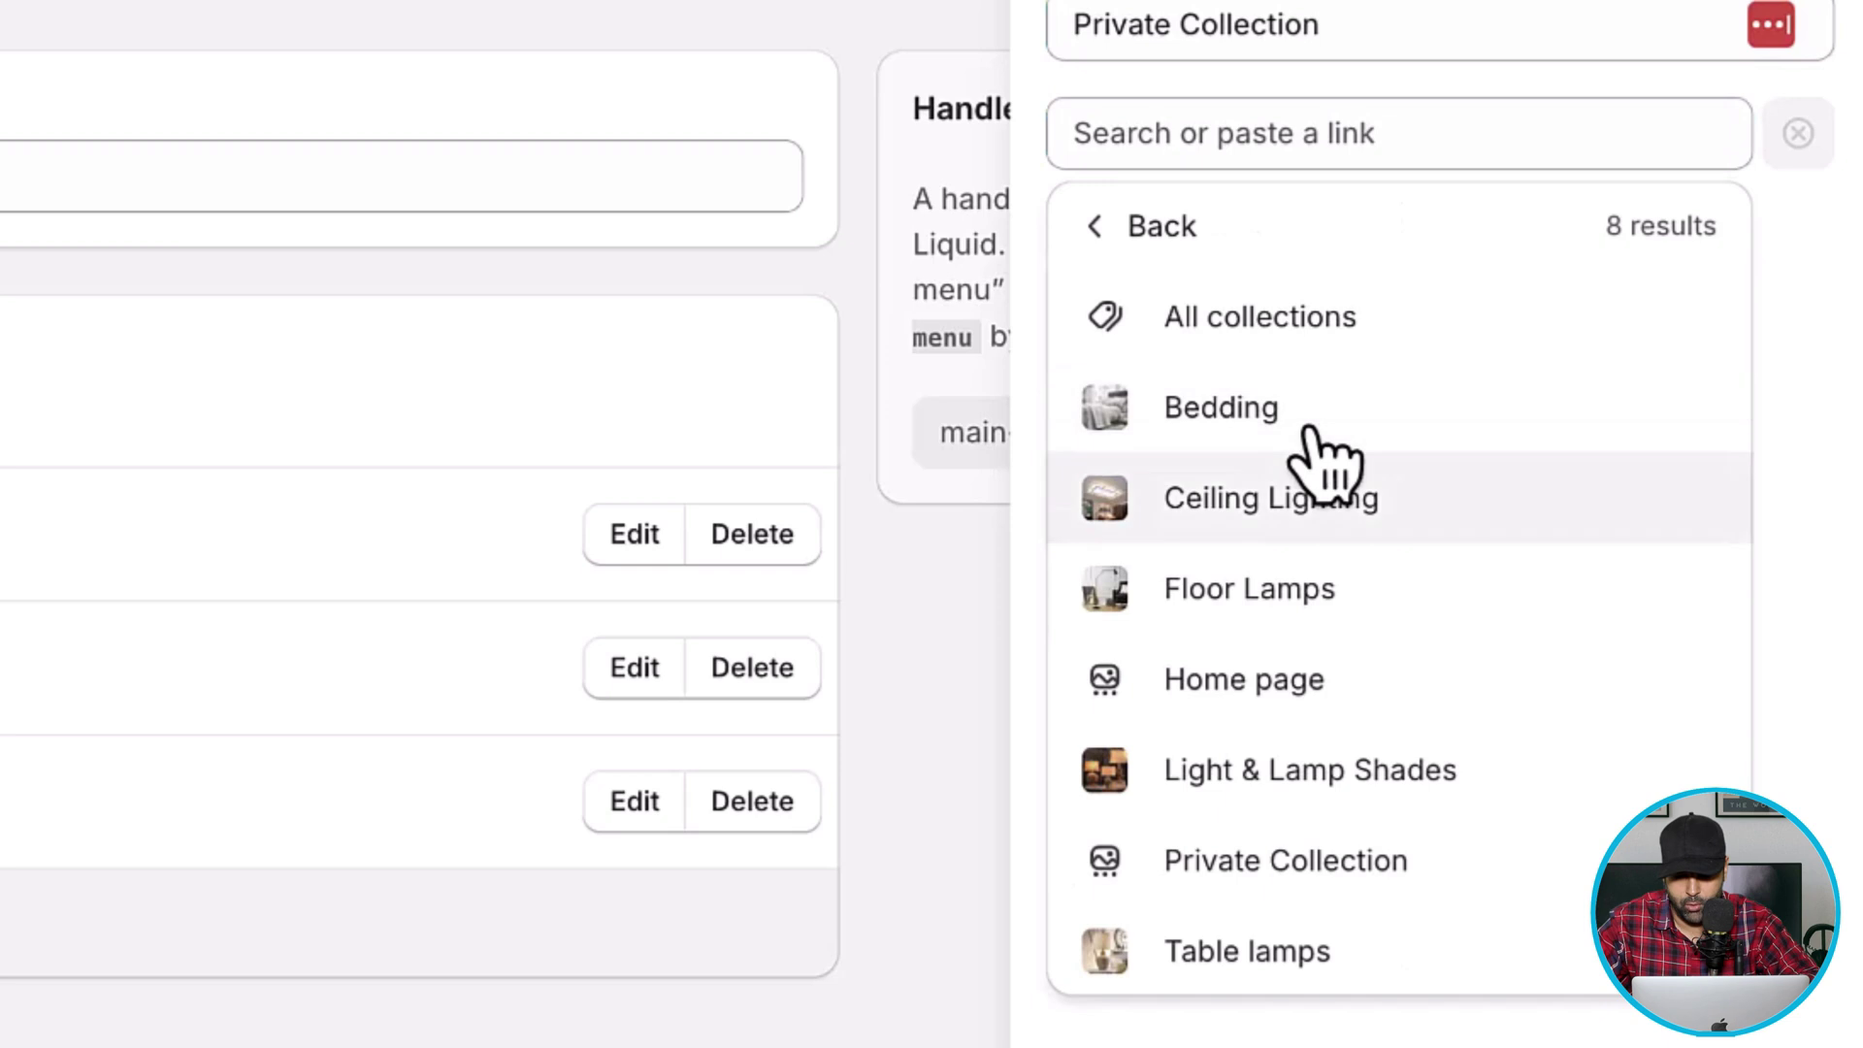
left_click(1397, 878)
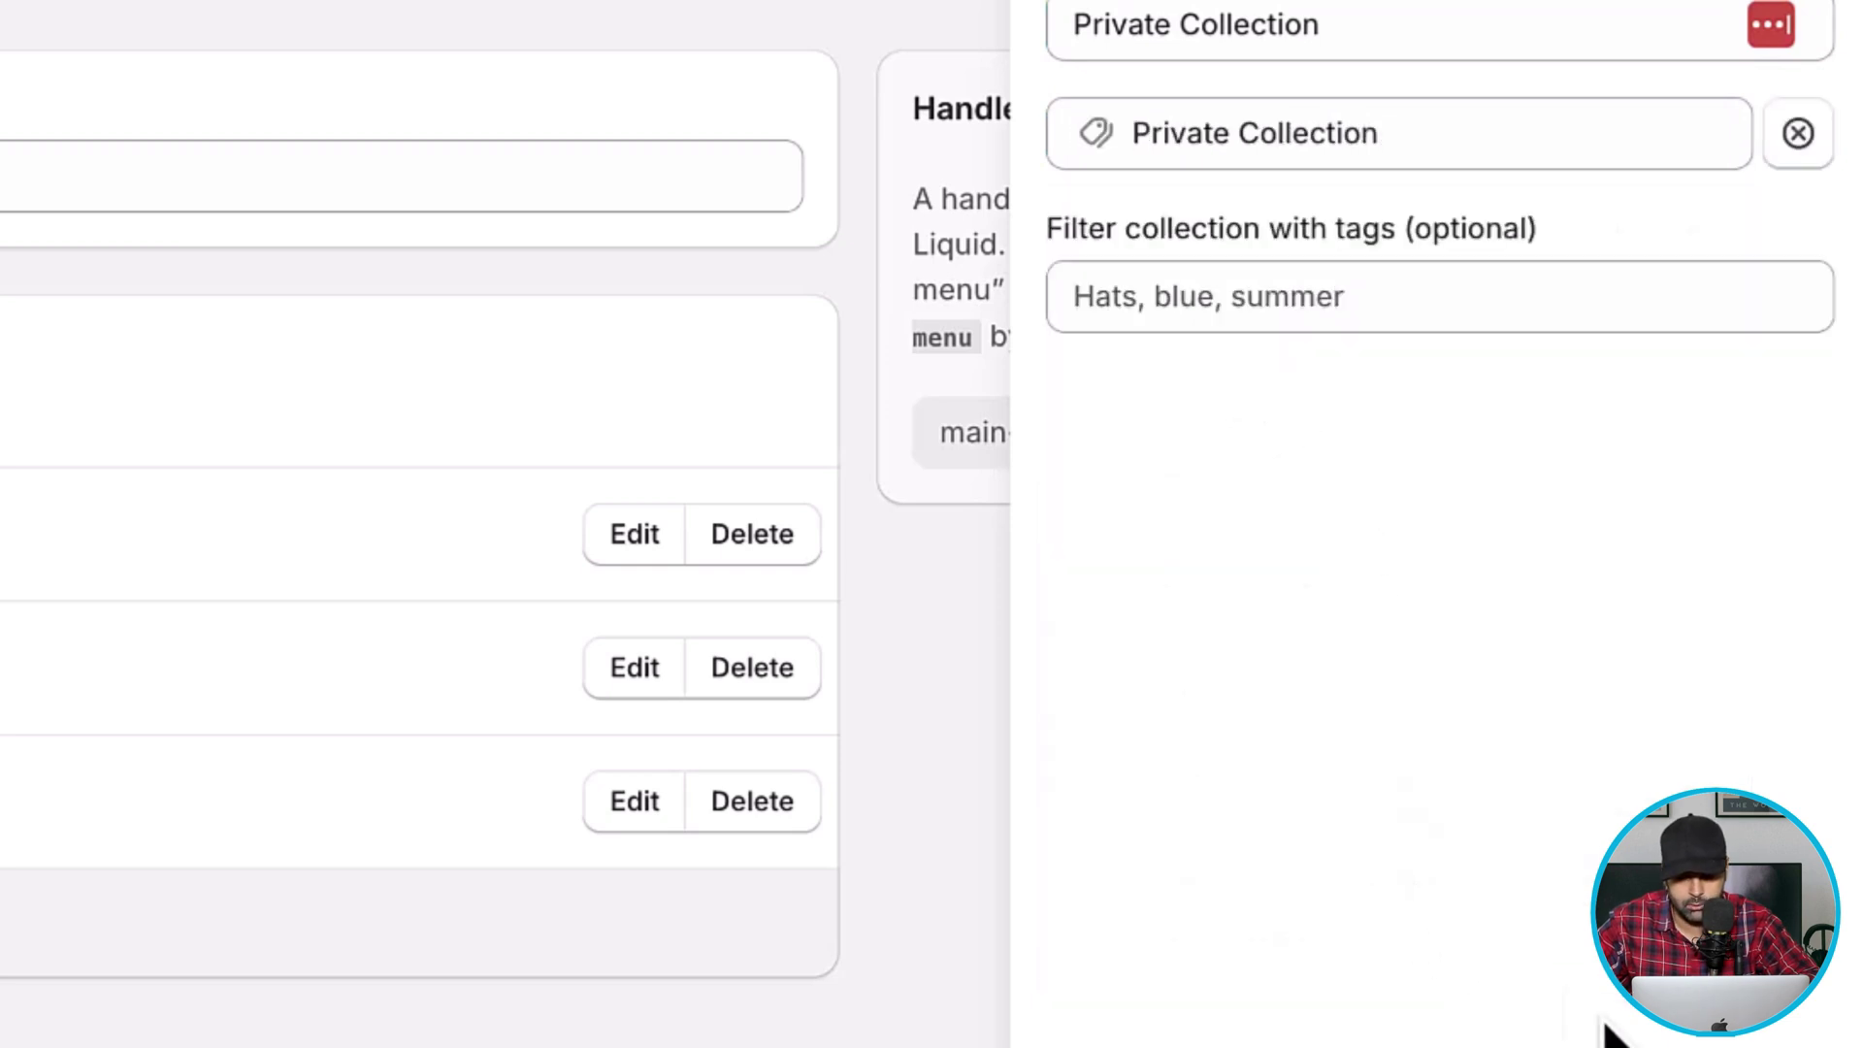
left_click(1756, 980)
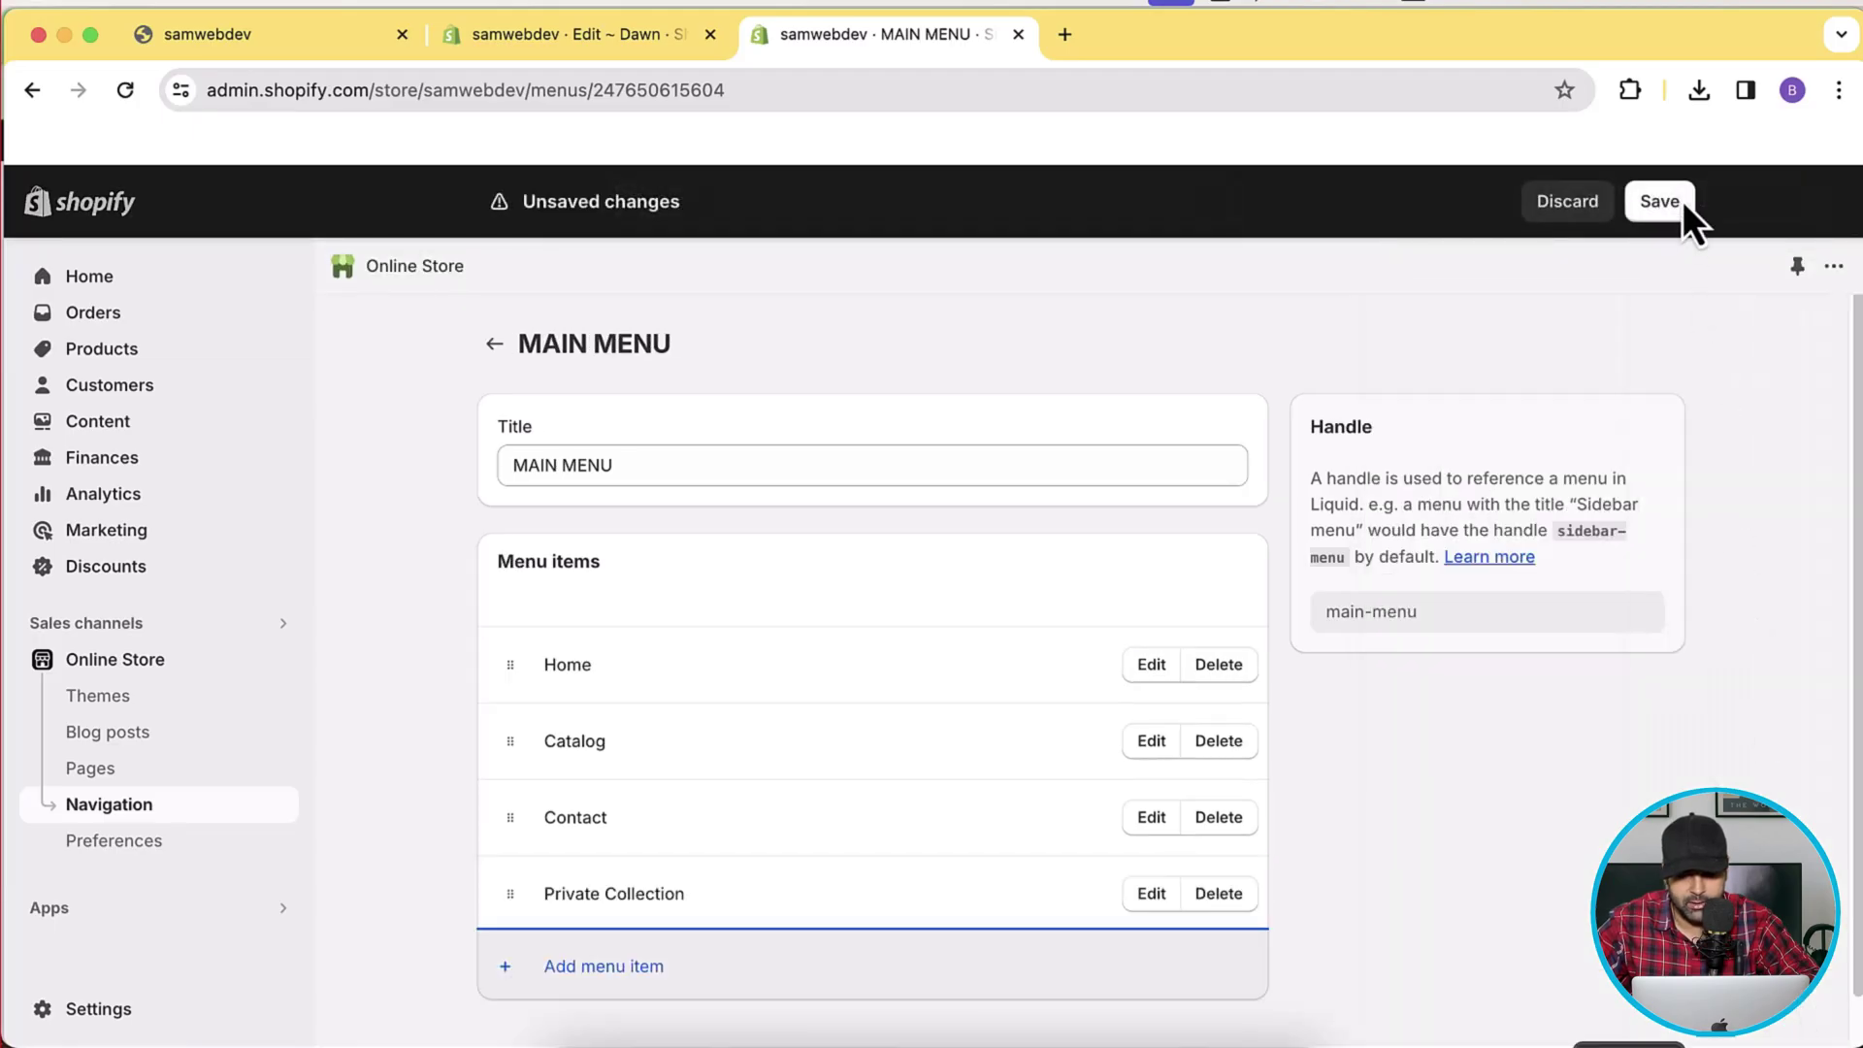
left_click(1682, 201)
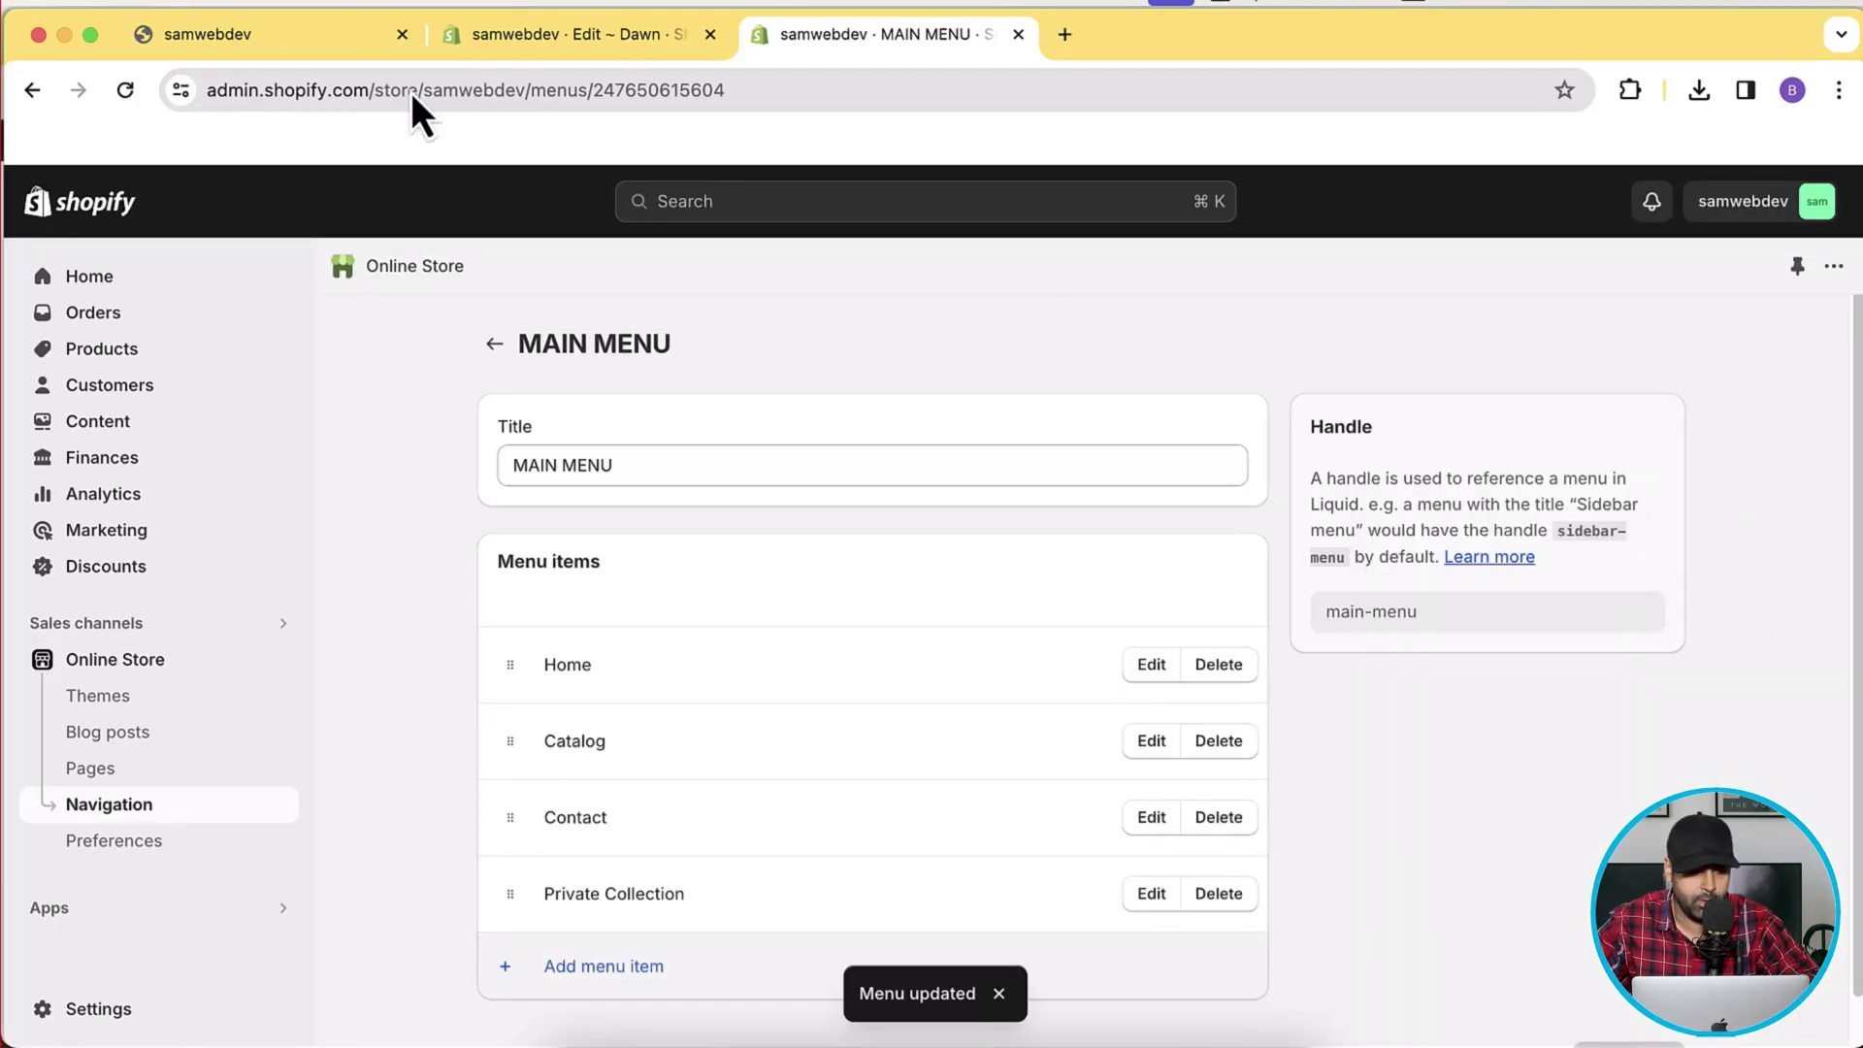
left_click(252, 42)
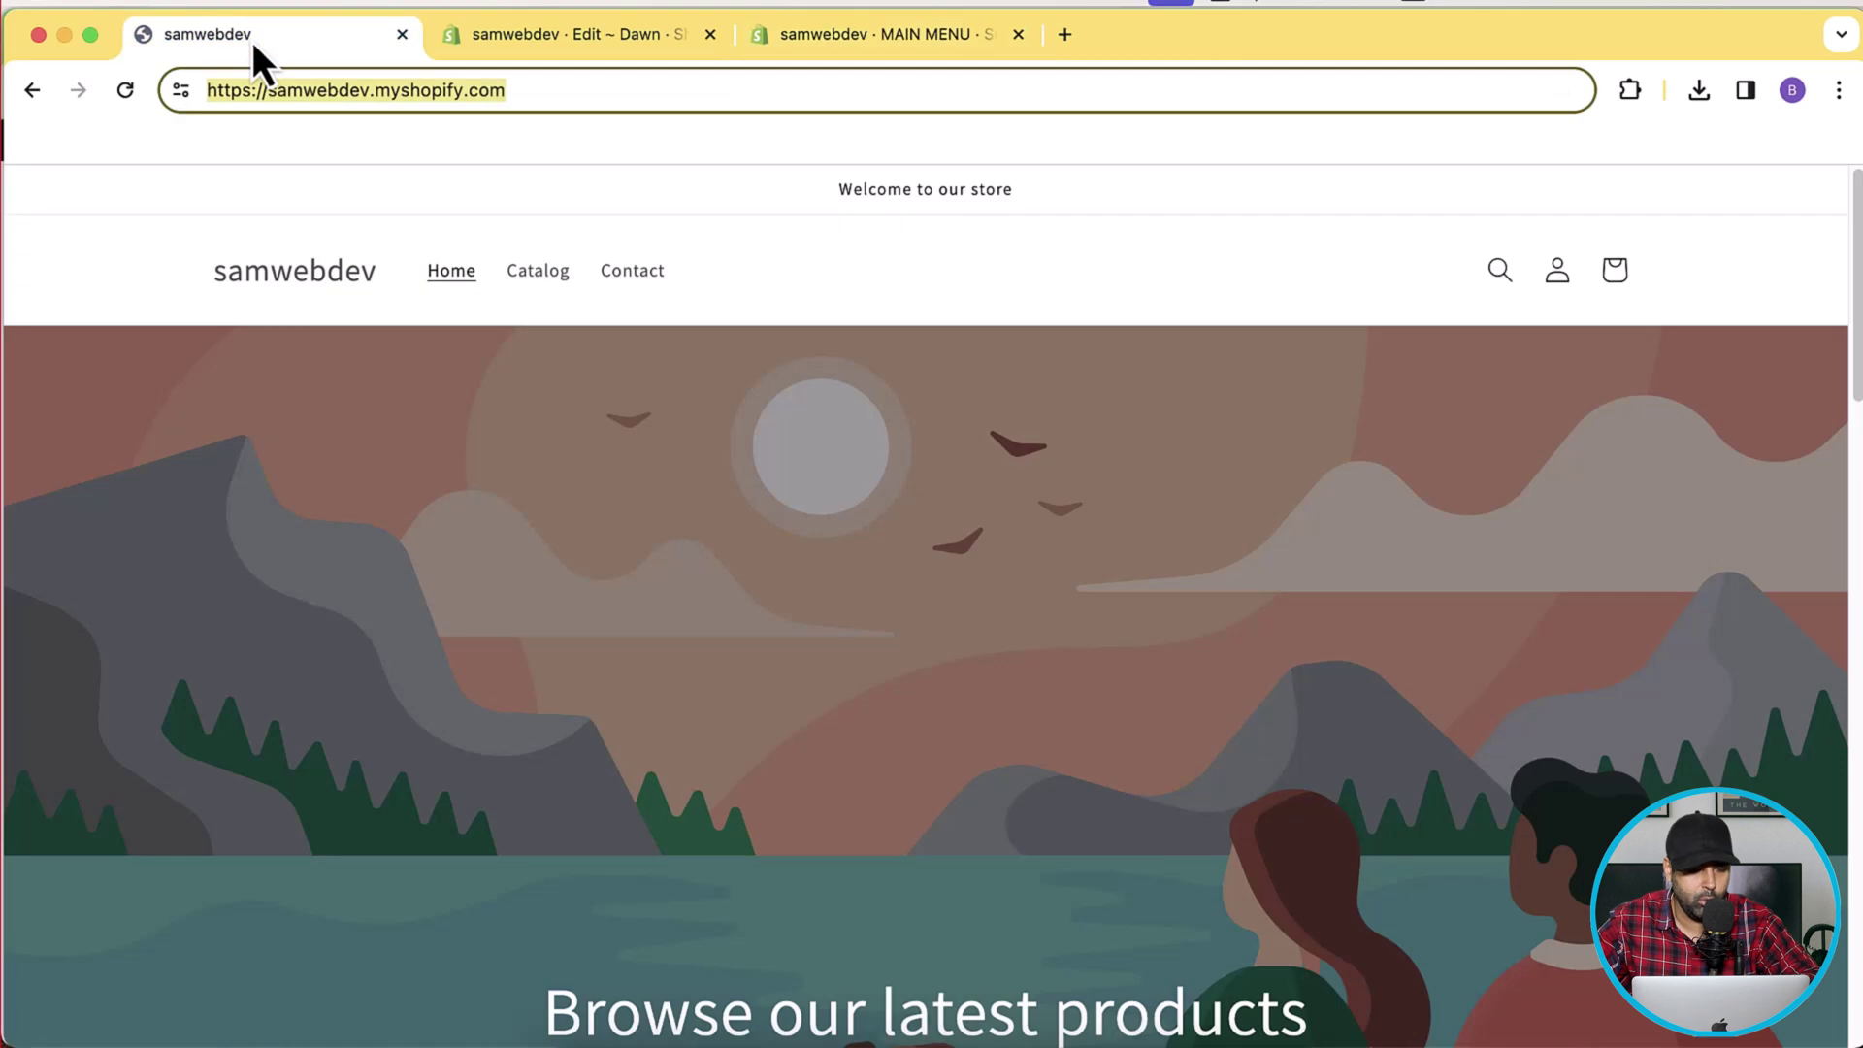
Reload the storefront and confirm the Private Collection link shows a login prompt.
left_click(126, 93)
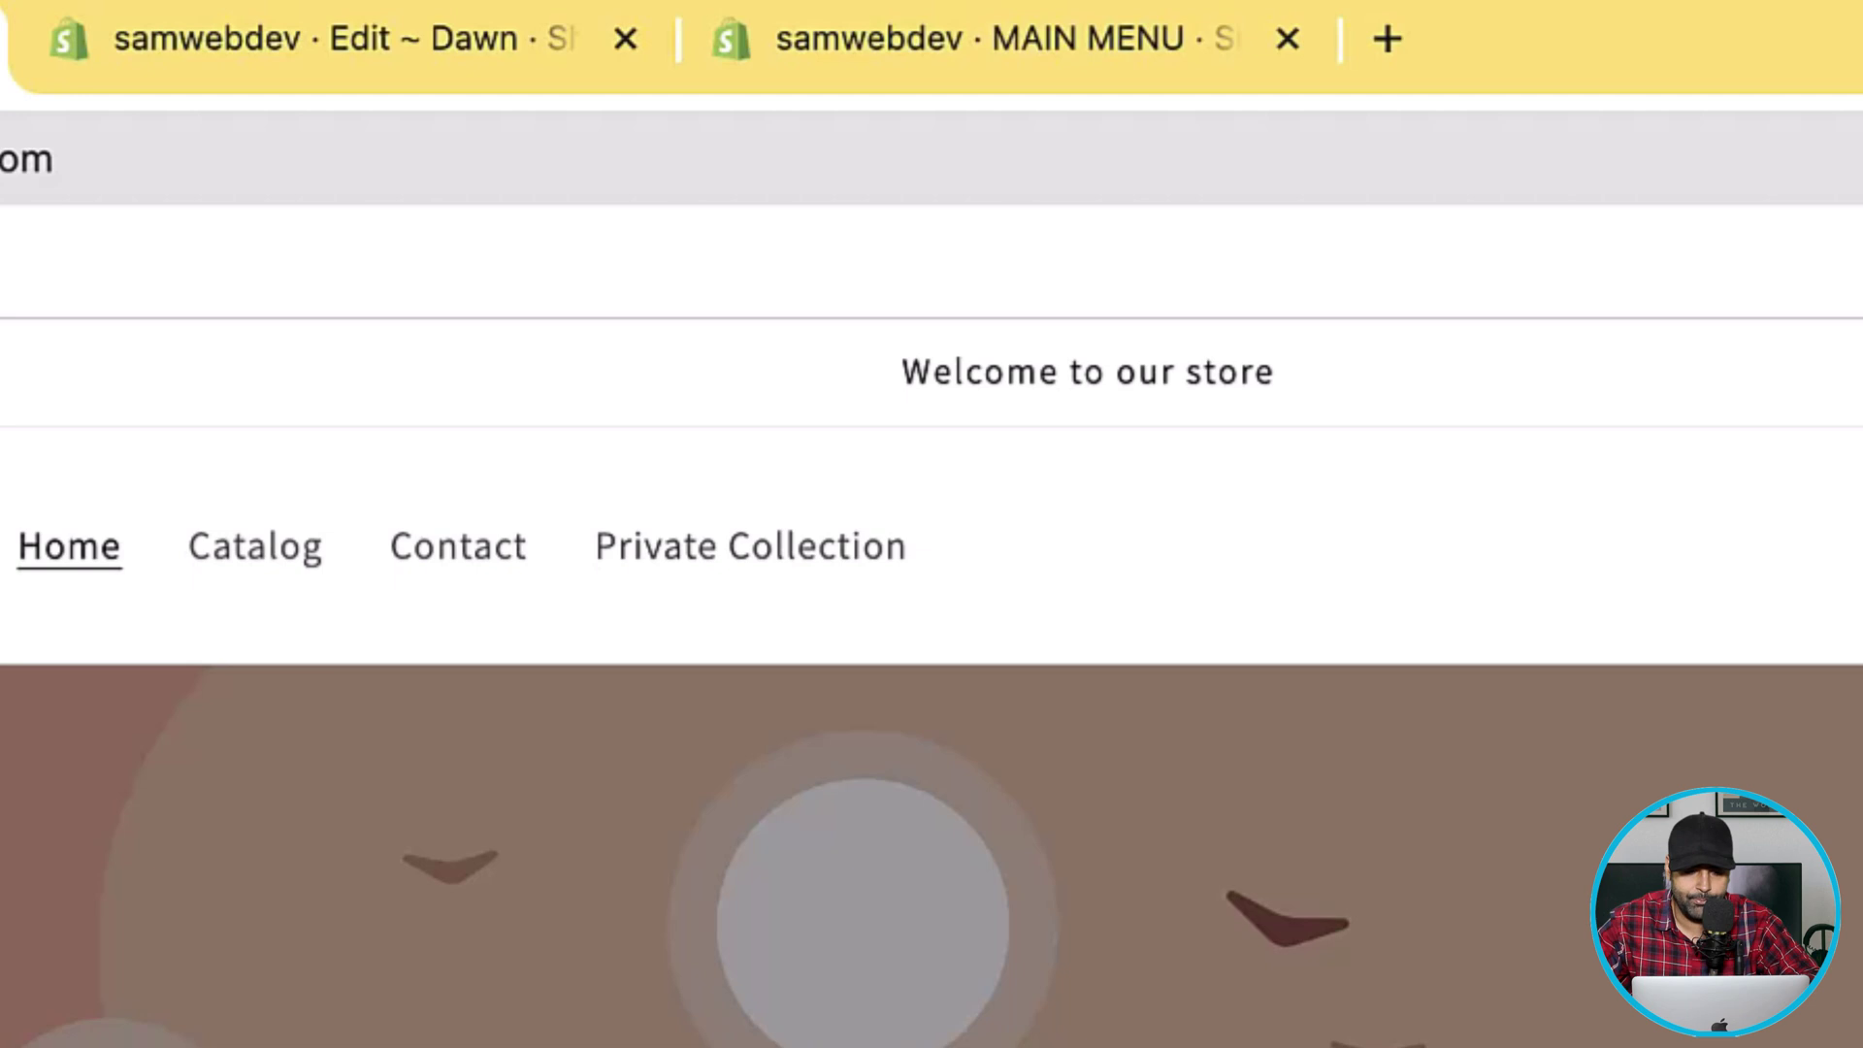
left_click(728, 563)
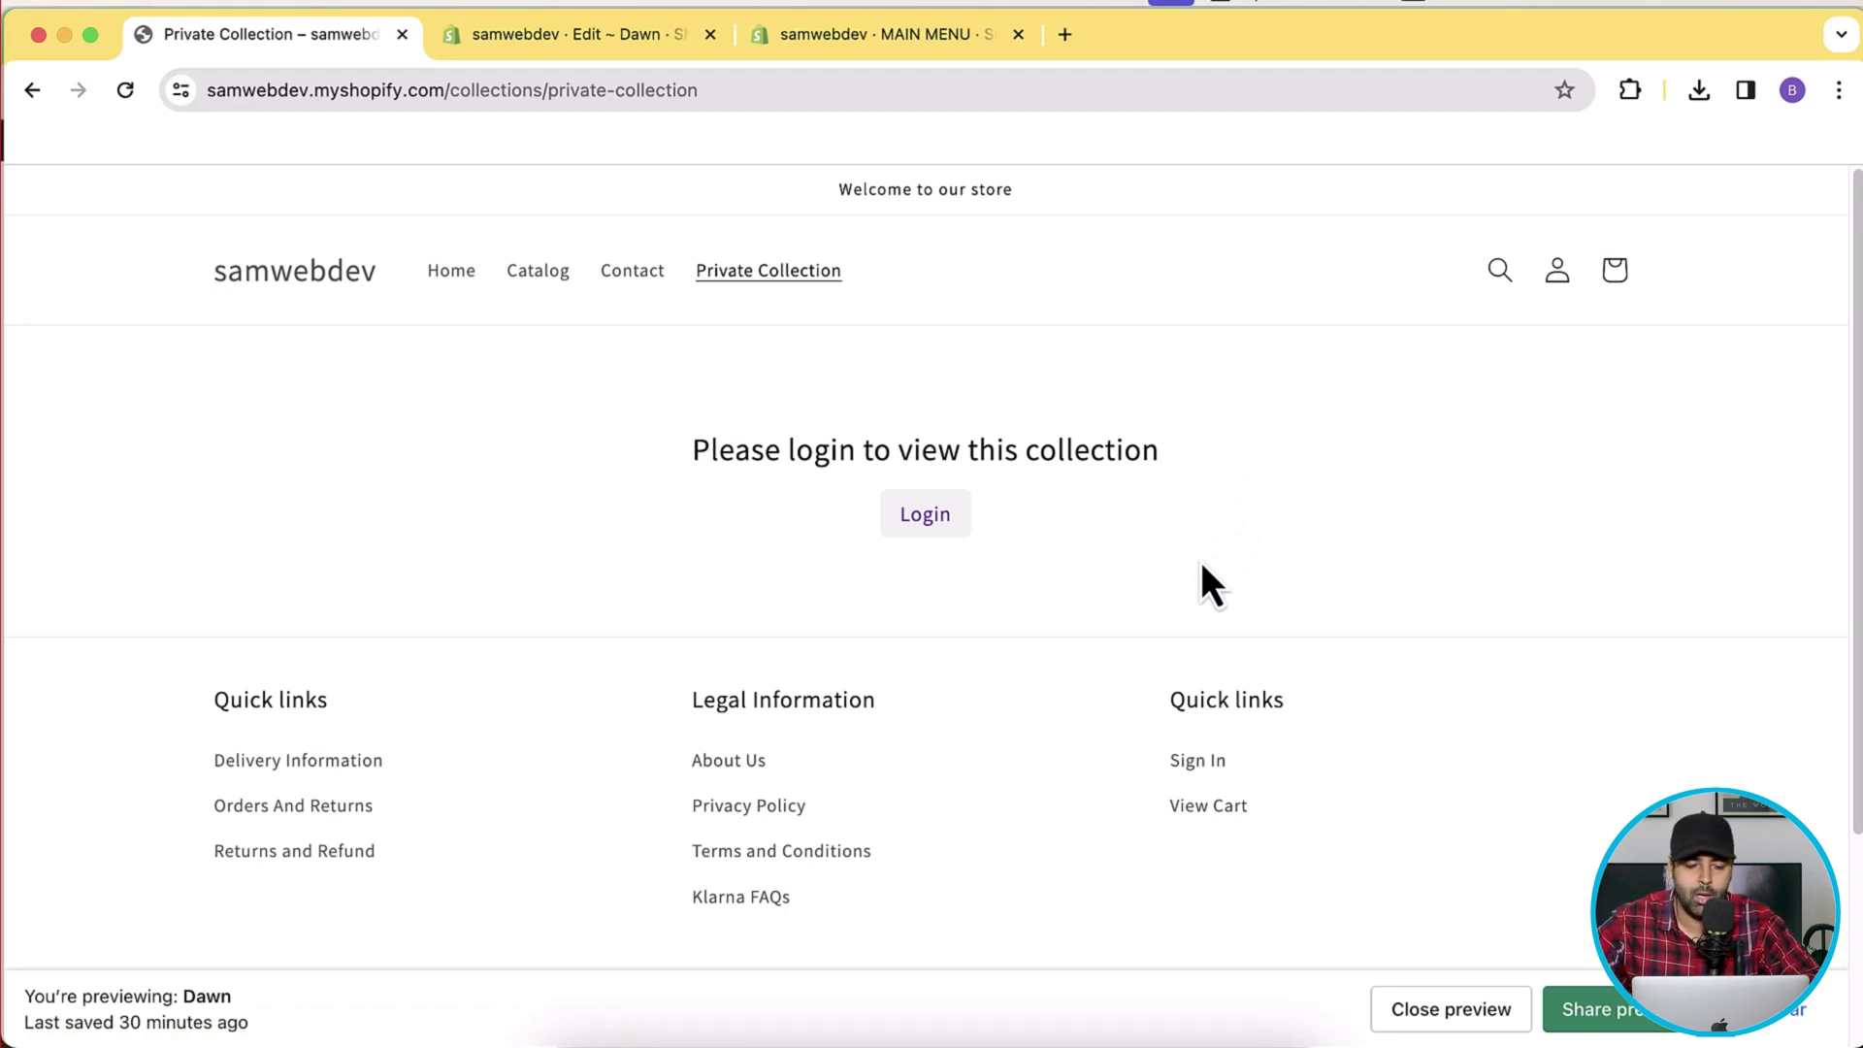
left_click(467, 282)
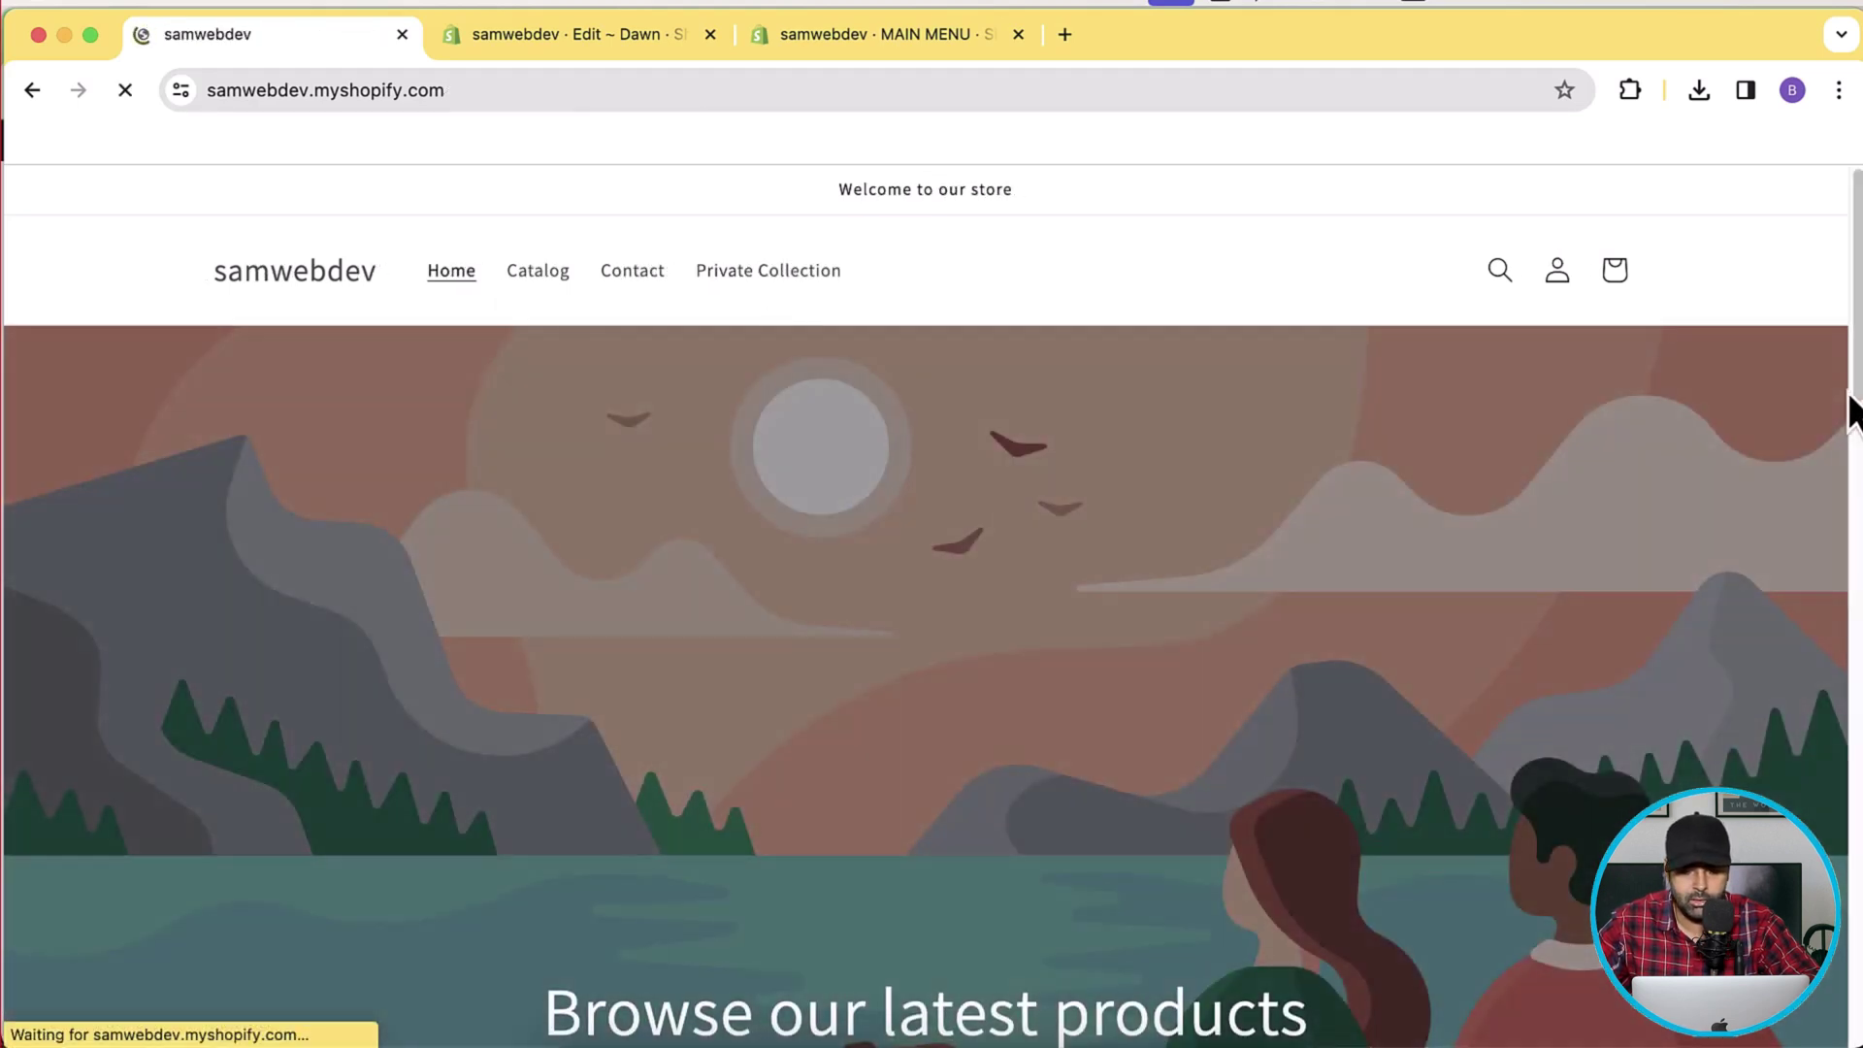
Open the storefront's full catalog via View all and browse its 12 products.
scroll(1850, 404, "down", 9)
scroll(1850, 407, "down", 10)
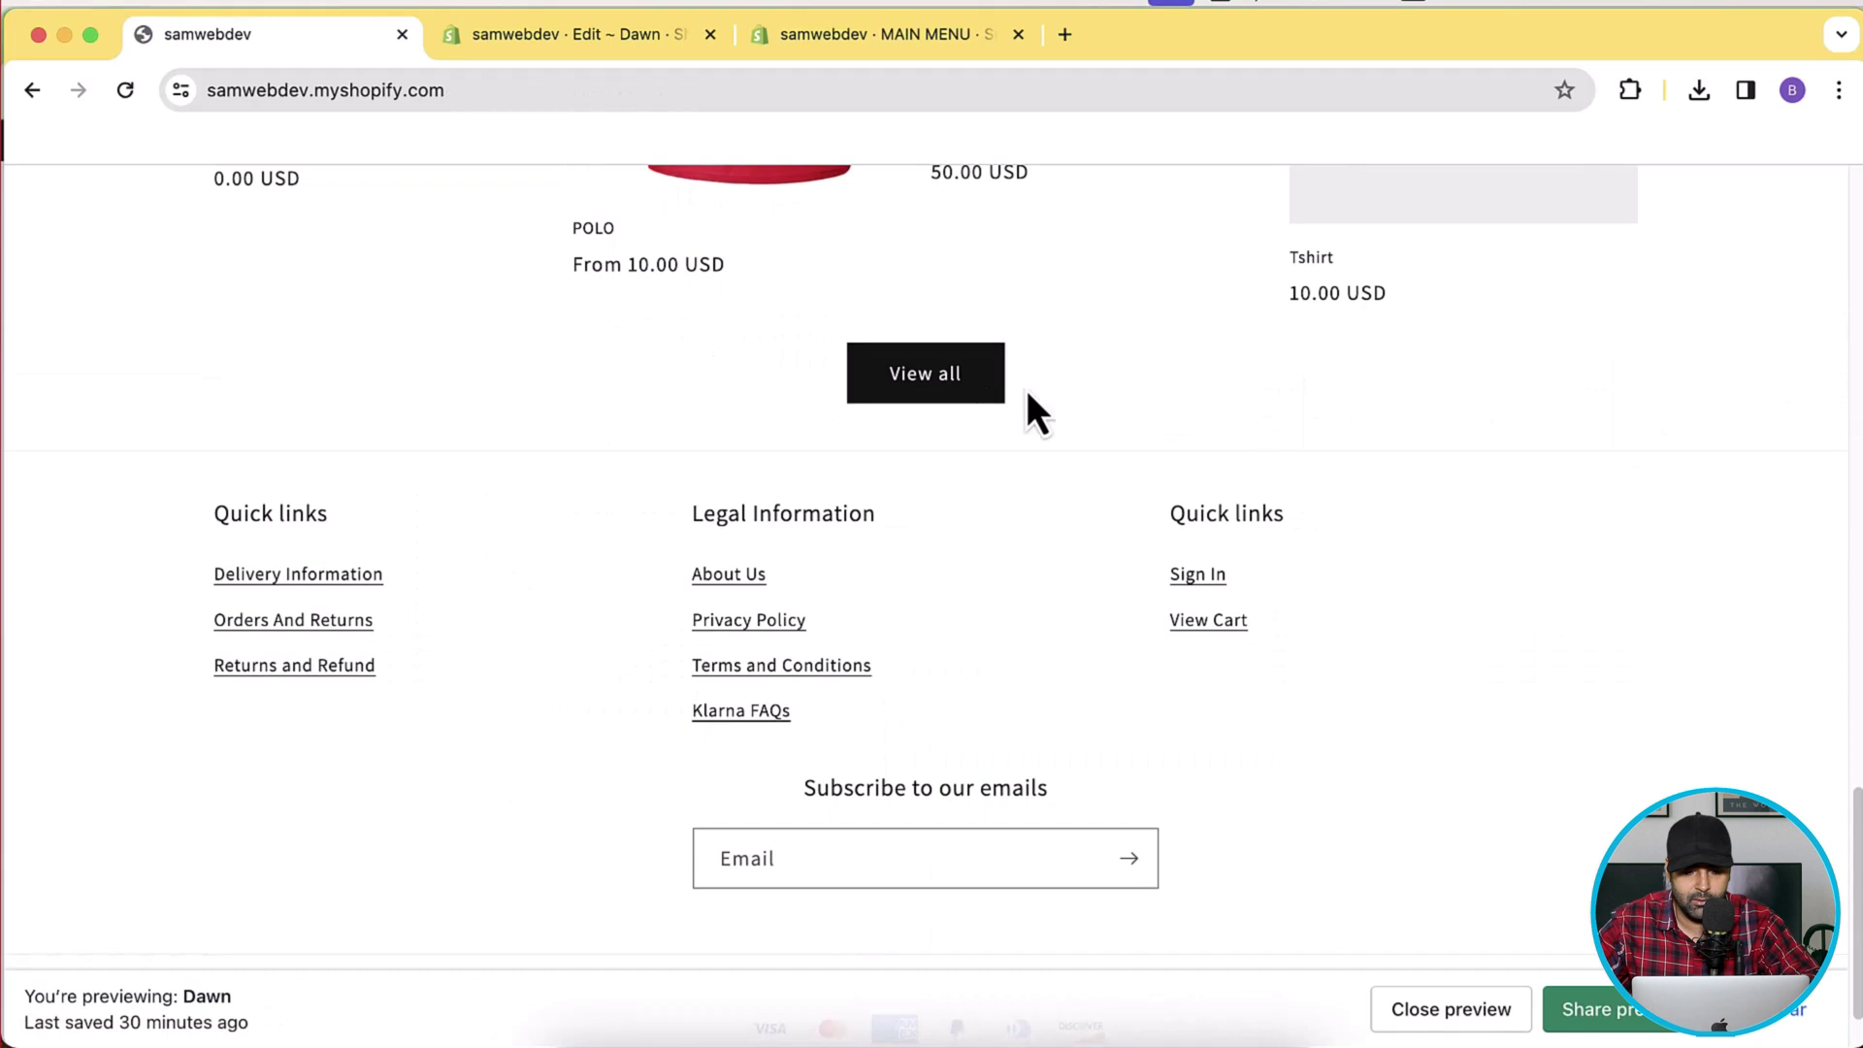
left_click(956, 390)
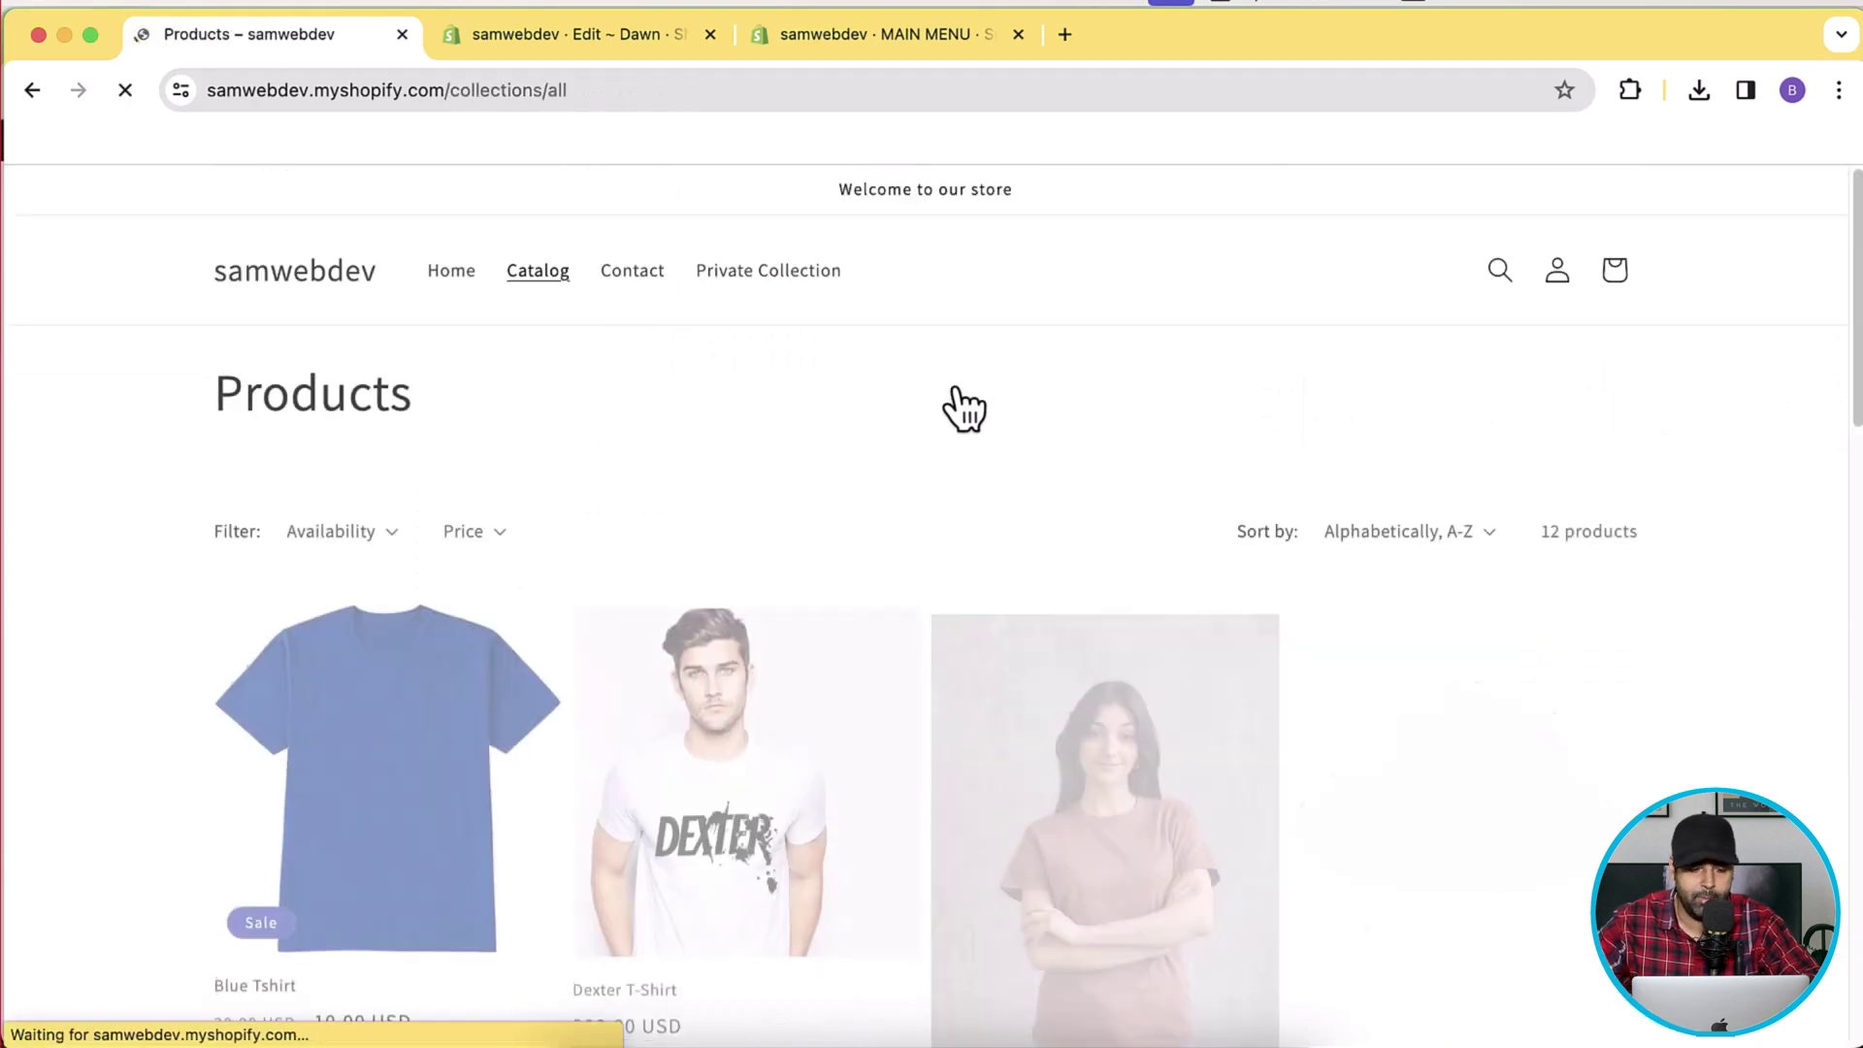
scroll(1750, 433, "down", 2)
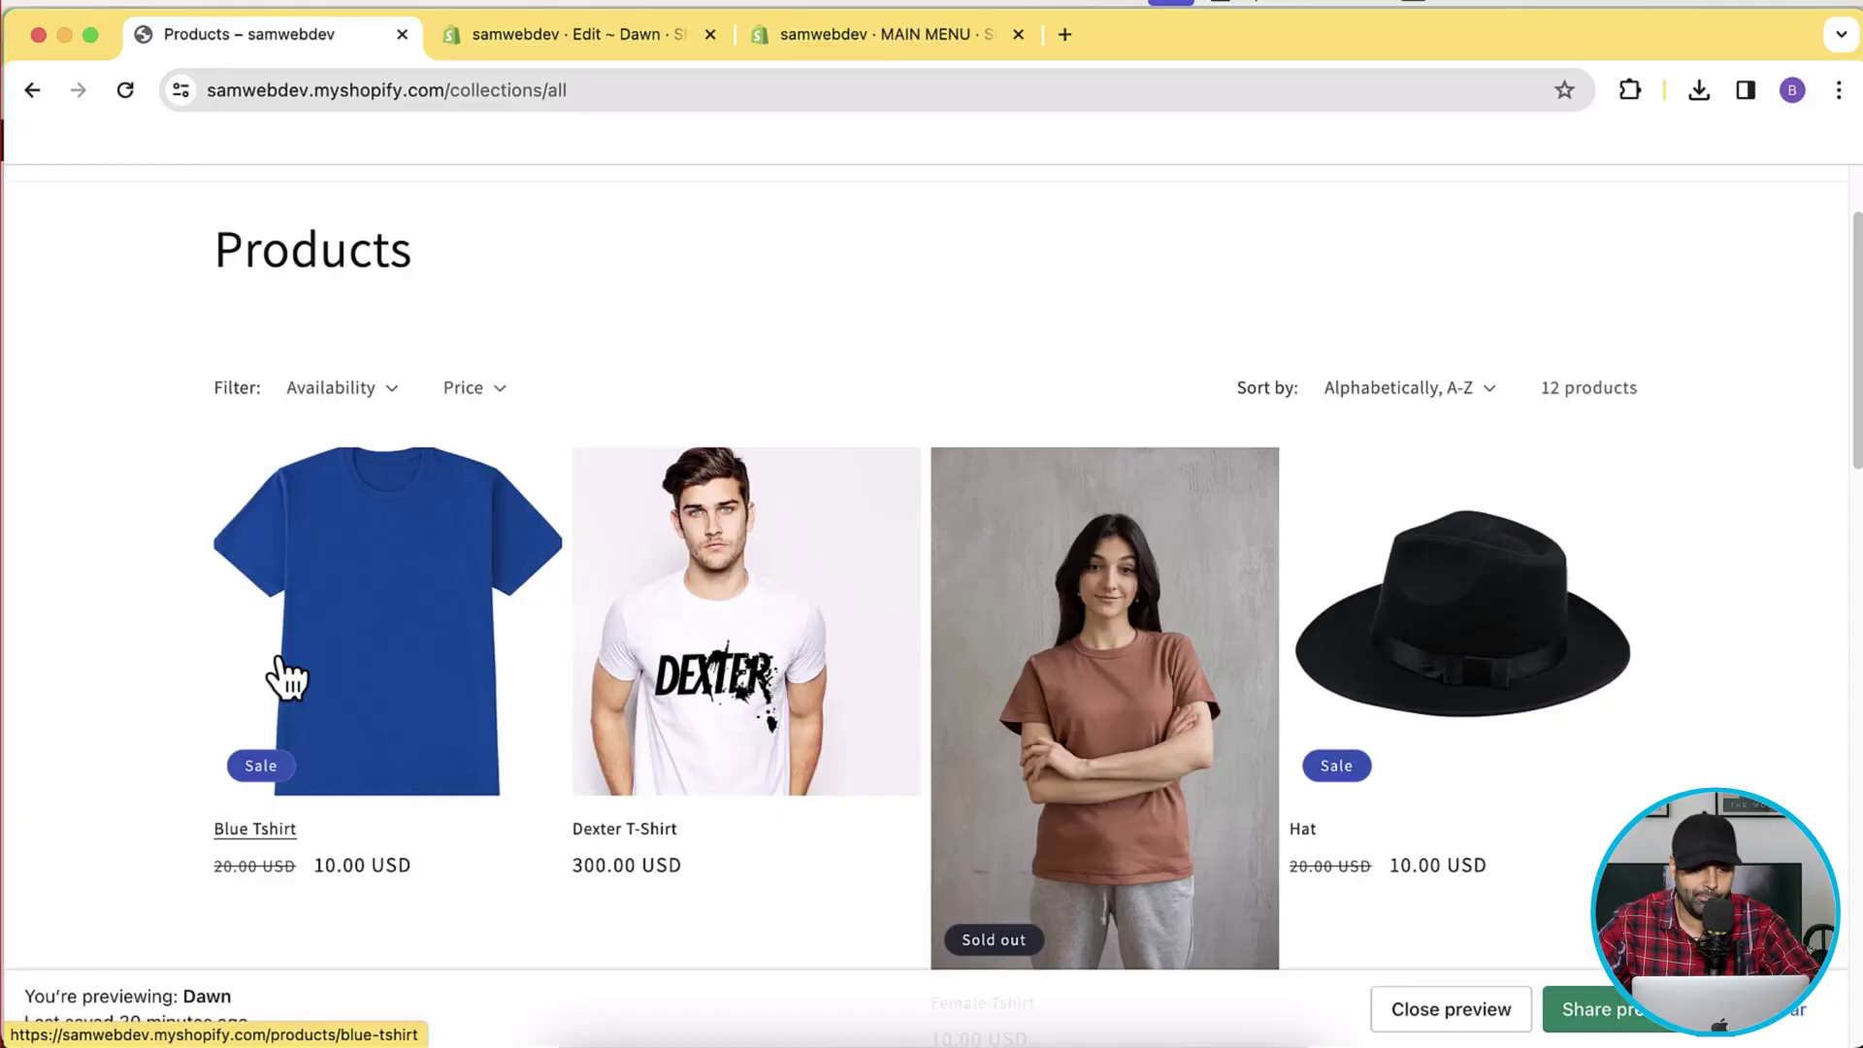
scroll(278, 670, "up", 3)
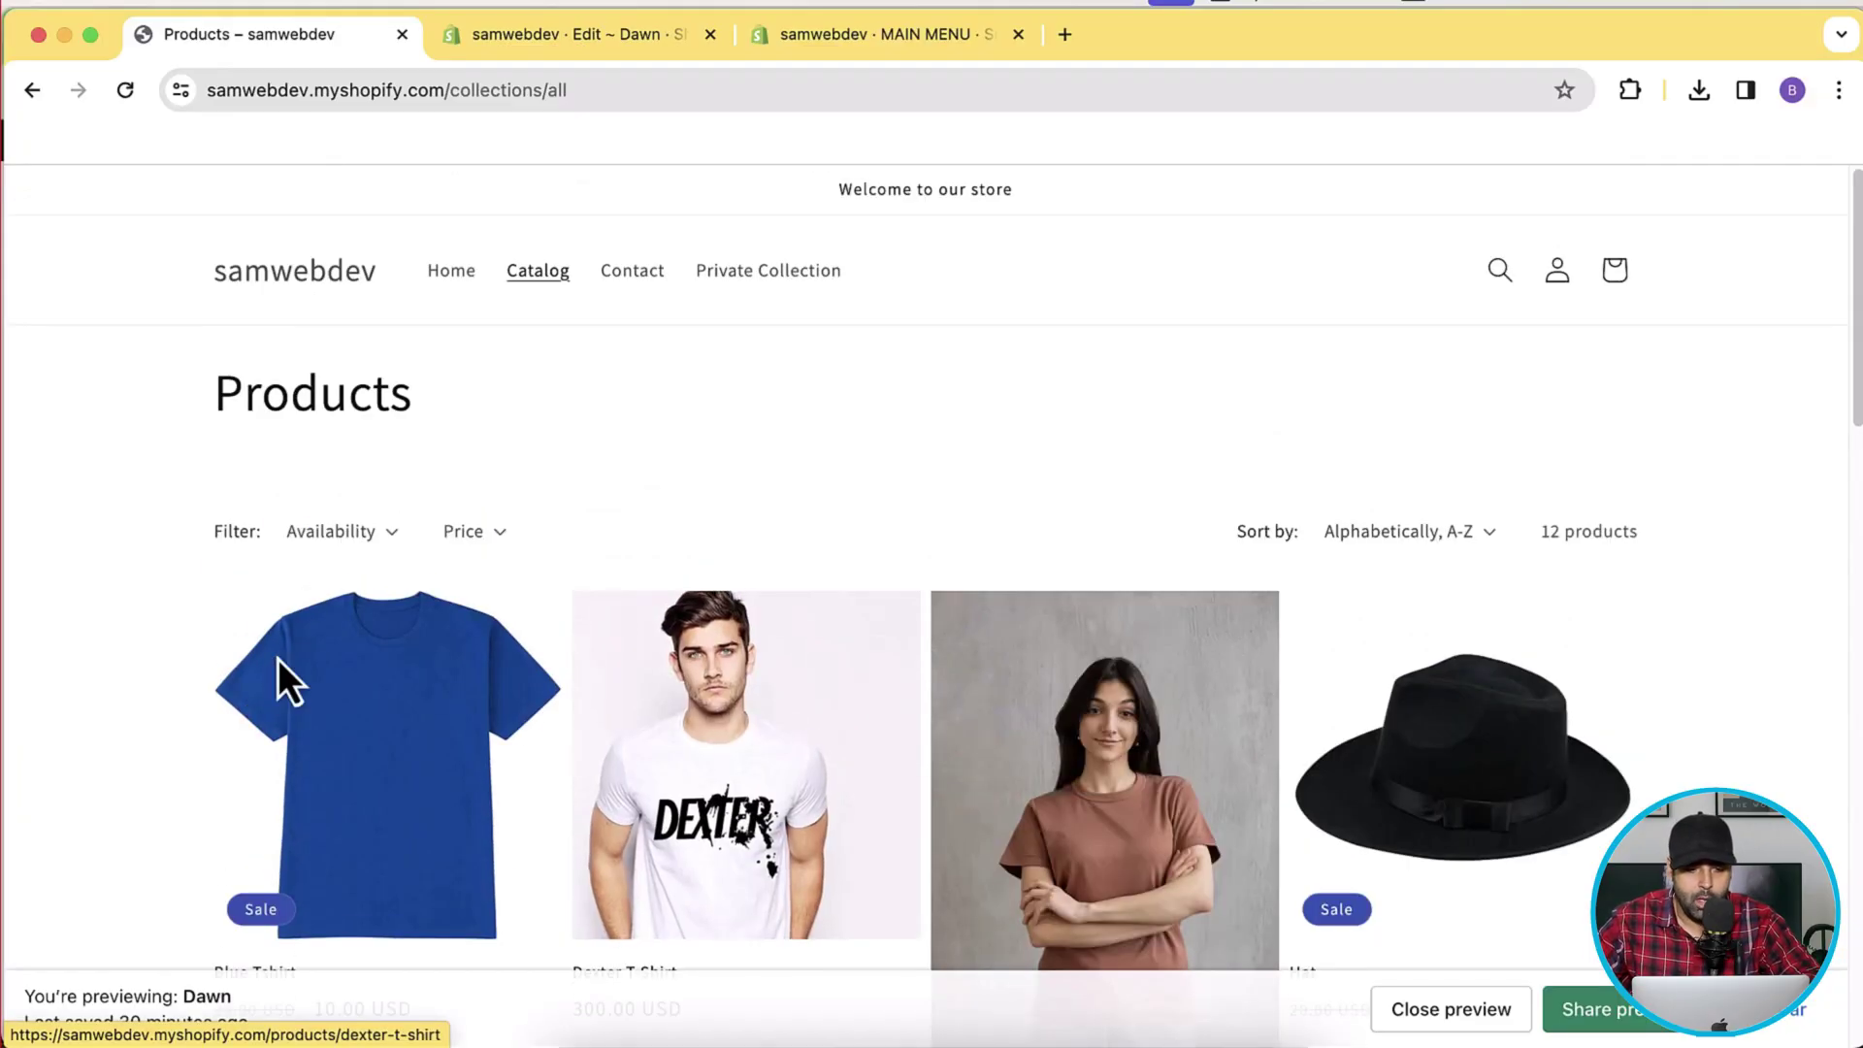